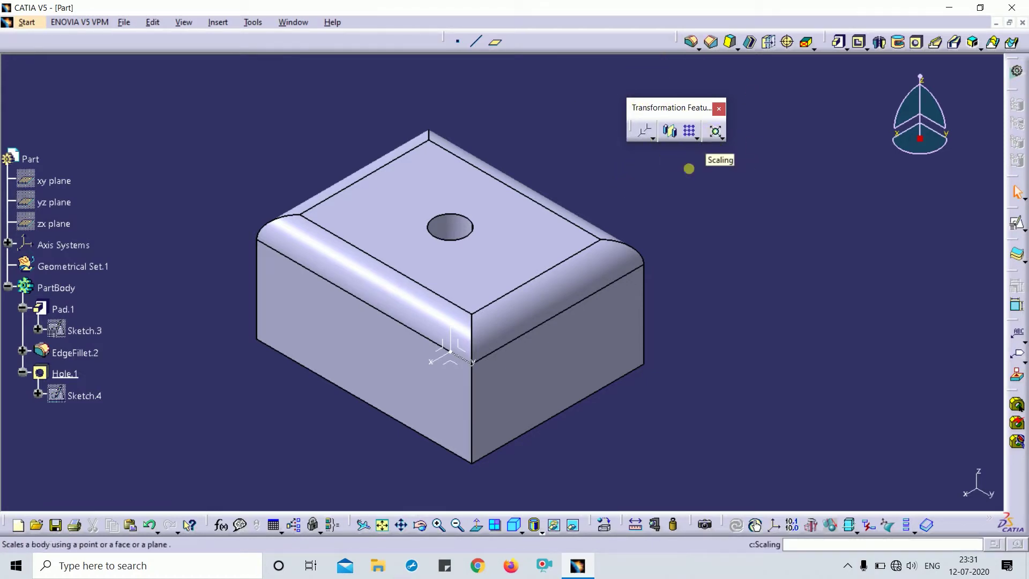
Detach the Transformations commands as a floating toolbar and arrange it with the Transformation Features toolbar beside the model
{"action": "left_click", "coordinate": [655, 139]}
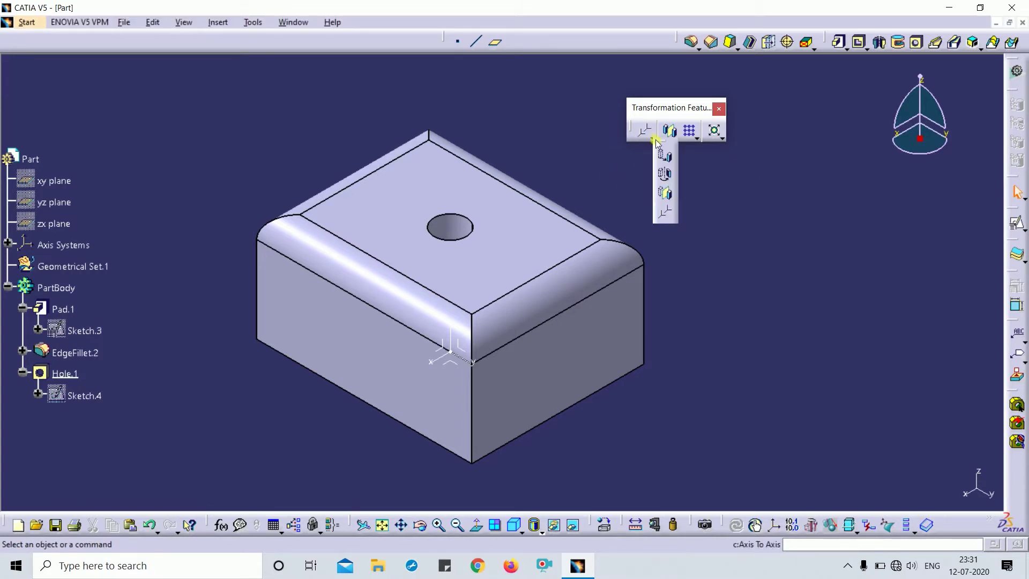
{"action": "left_click_drag", "start_coordinate": [659, 144], "coordinate": [792, 201]}
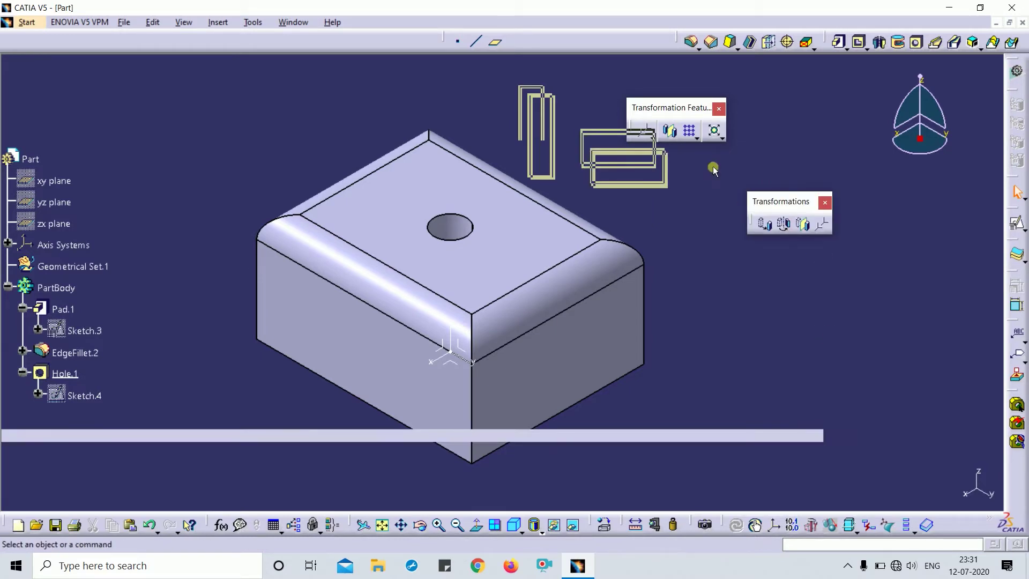
{"action": "left_click", "coordinate": [695, 137]}
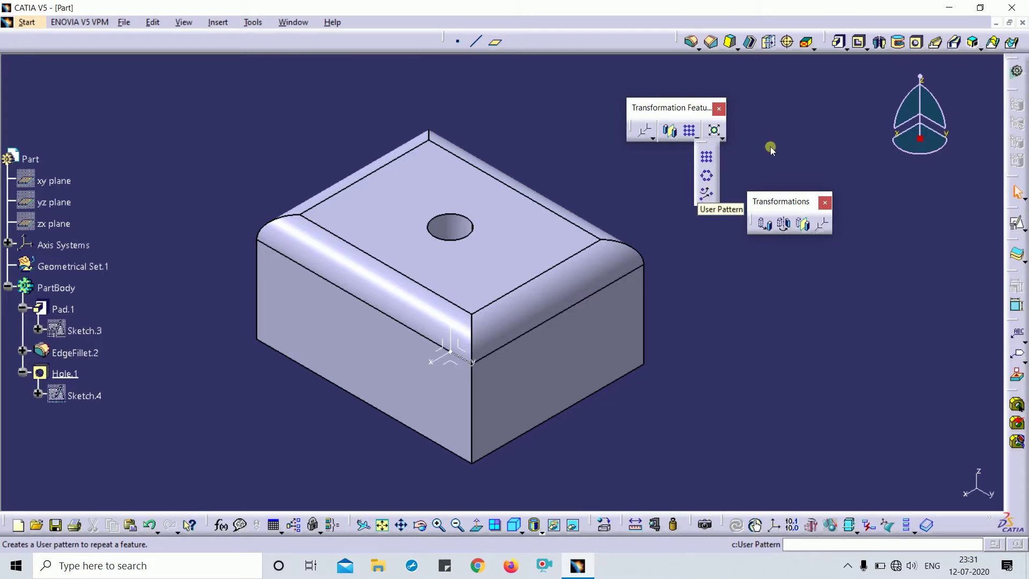
{"action": "left_click", "coordinate": [723, 135]}
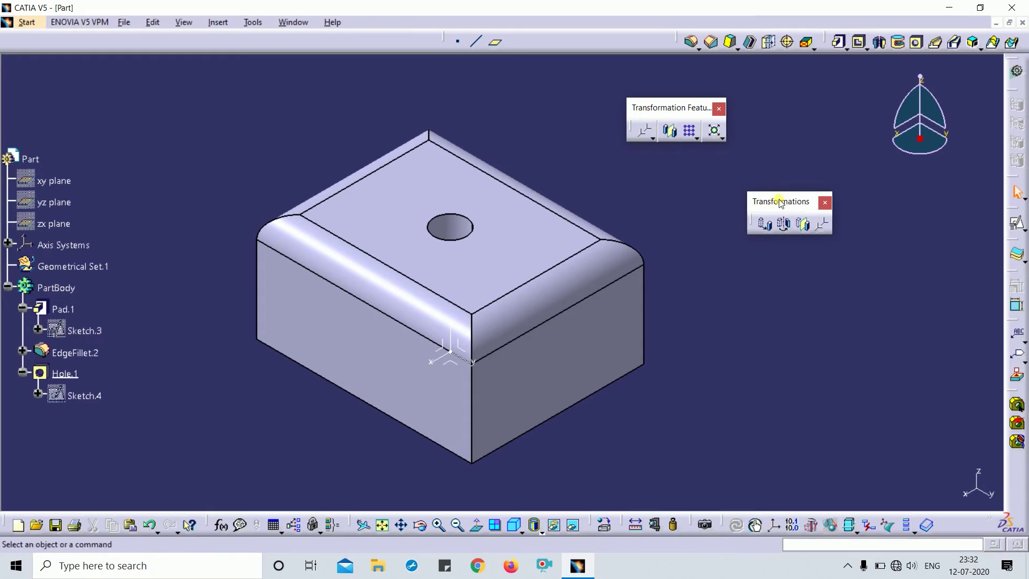
{"action": "left_click_drag", "start_coordinate": [782, 201], "coordinate": [783, 196]}
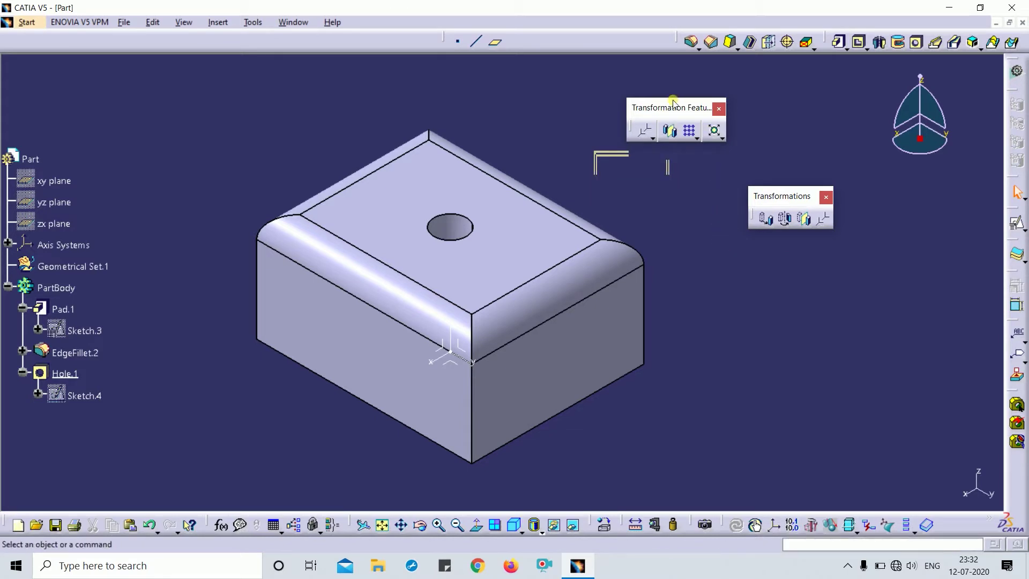
{"action": "left_click_drag", "start_coordinate": [687, 102], "coordinate": [749, 81]}
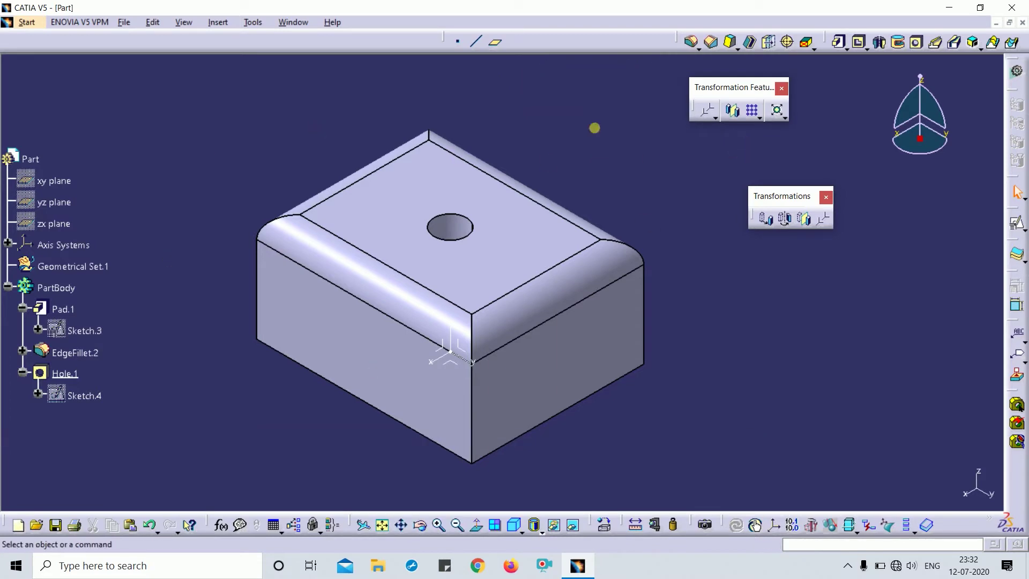
Start a Translate of the body, keeping the transformation specifications, with "Direction, distance" as the vector definition
{"action": "middle_click_drag", "start_coordinate": [652, 149], "coordinate": [652, 176]}
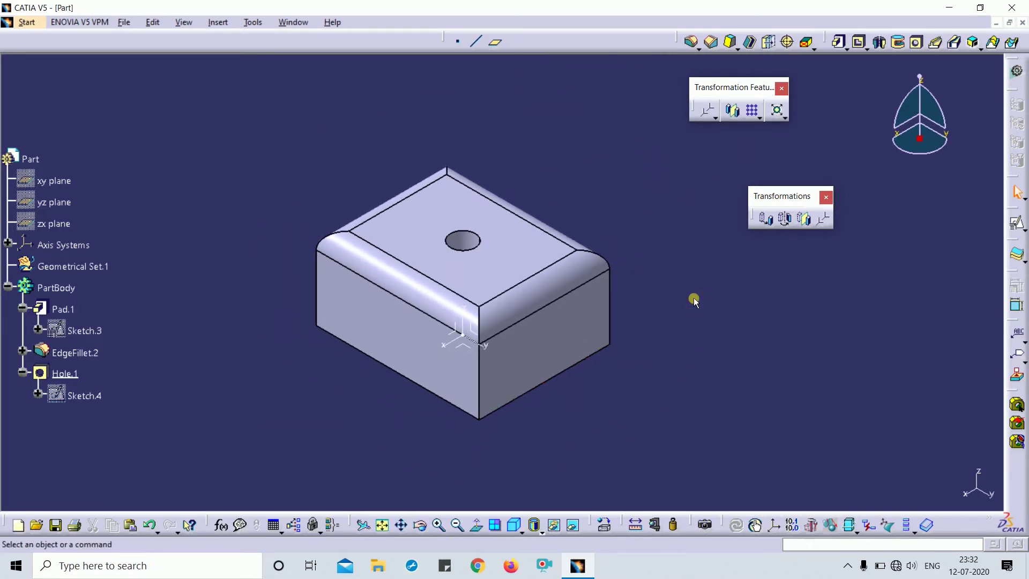
{"action": "middle_click", "coordinate": [704, 303]}
{"action": "middle_click_drag", "start_coordinate": [697, 316], "coordinate": [691, 294]}
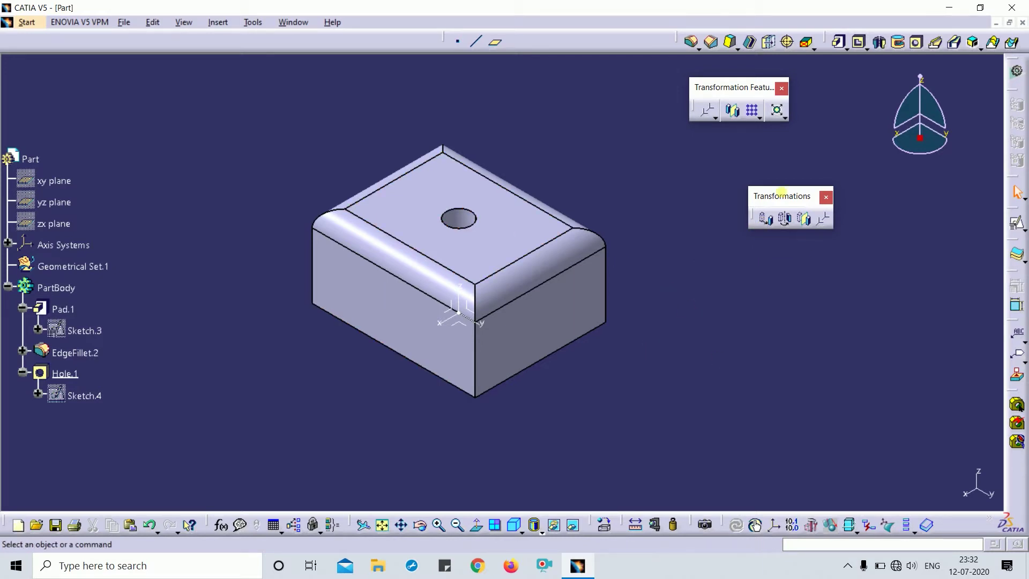
{"action": "left_click", "coordinate": [768, 219]}
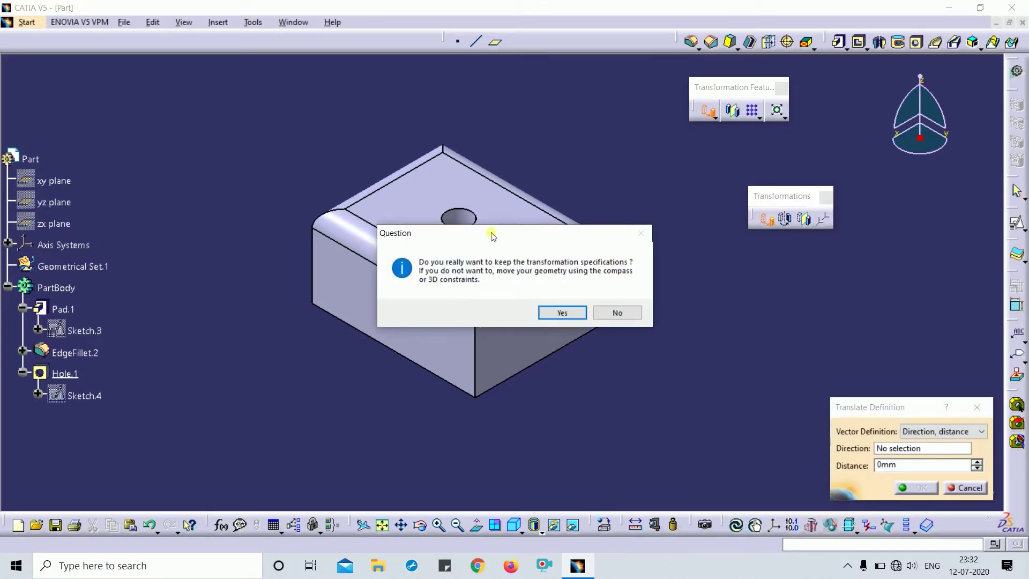
{"action": "left_click_drag", "start_coordinate": [519, 235], "coordinate": [577, 153]}
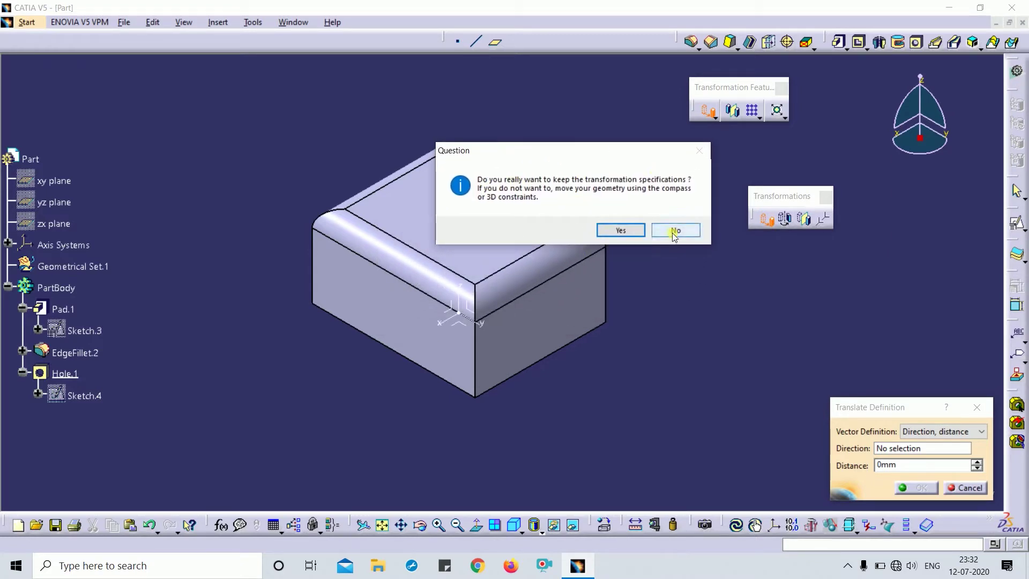
{"action": "left_click", "coordinate": [615, 230]}
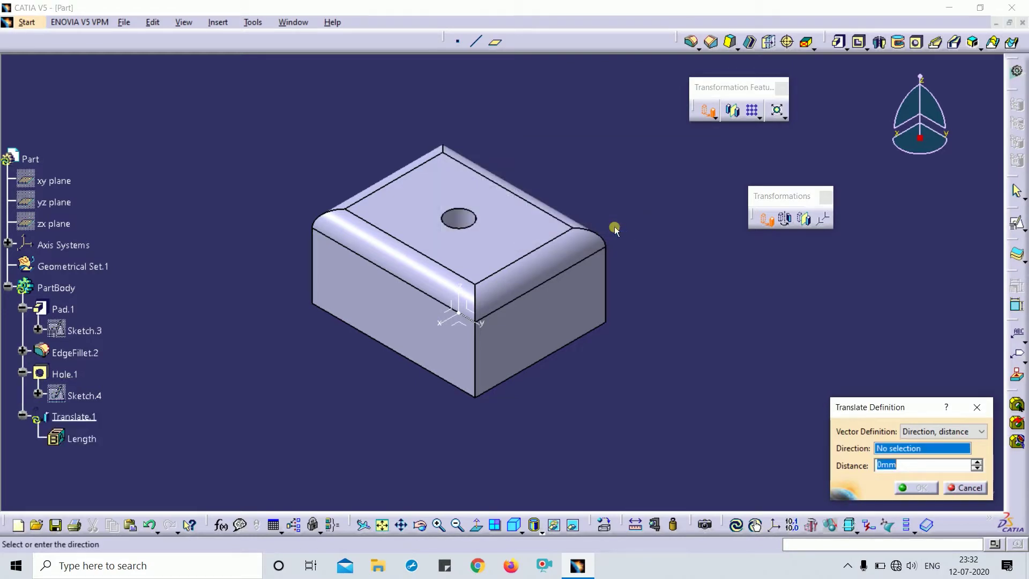
{"action": "left_click_drag", "start_coordinate": [898, 413], "coordinate": [787, 272]}
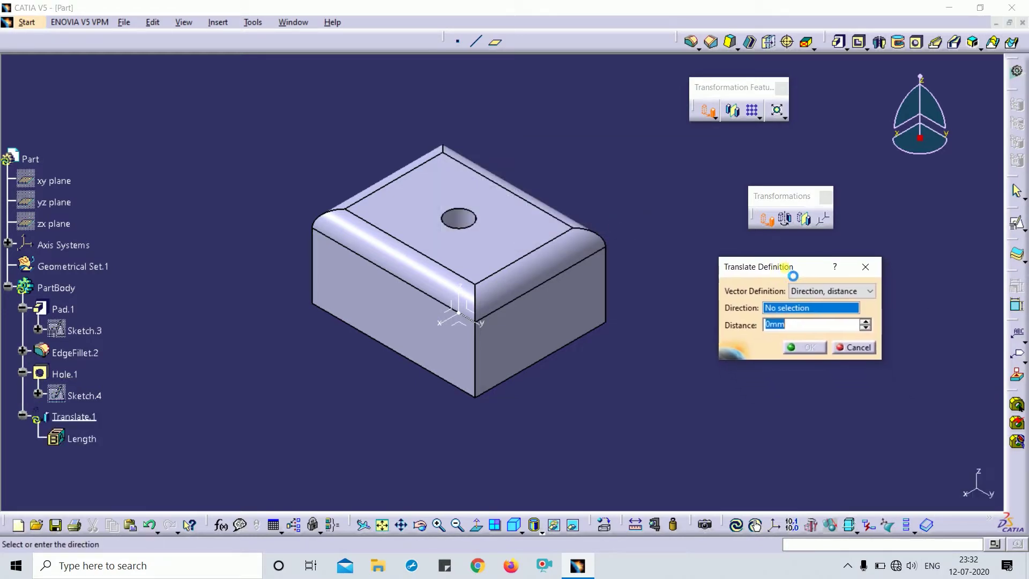
{"action": "left_click", "coordinate": [830, 292]}
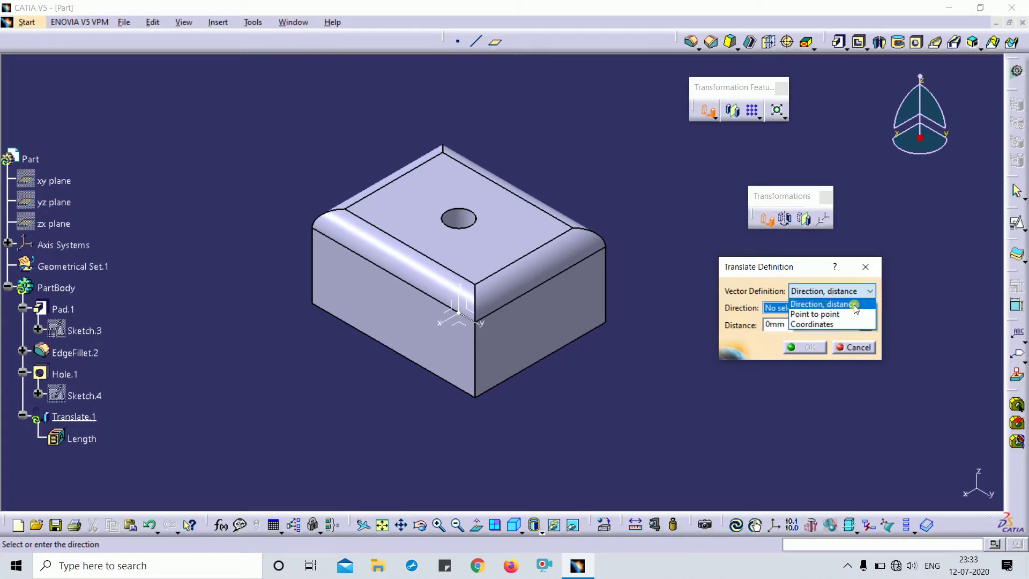
{"action": "left_click", "coordinate": [755, 271]}
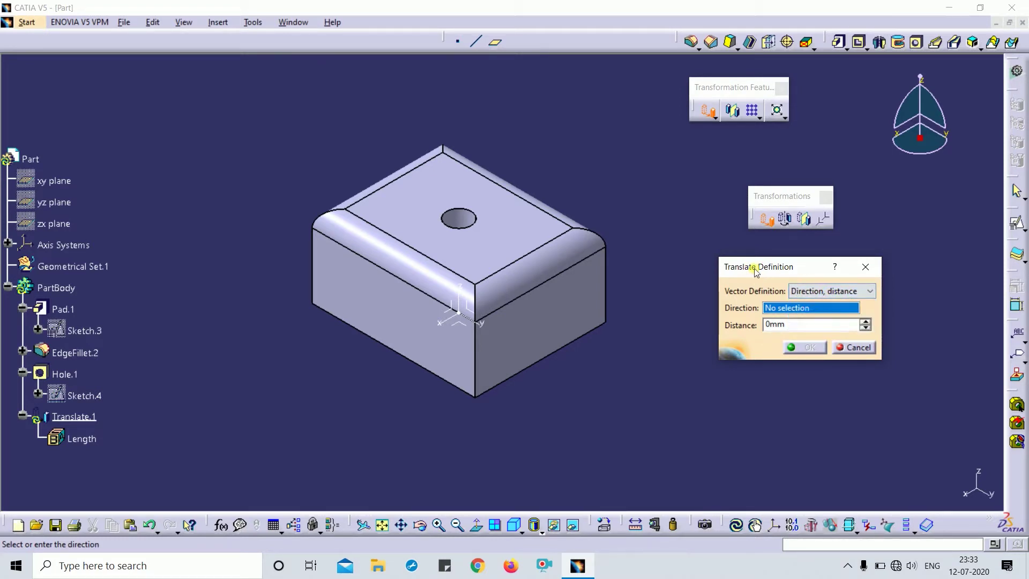
{"action": "left_click", "coordinate": [828, 292]}
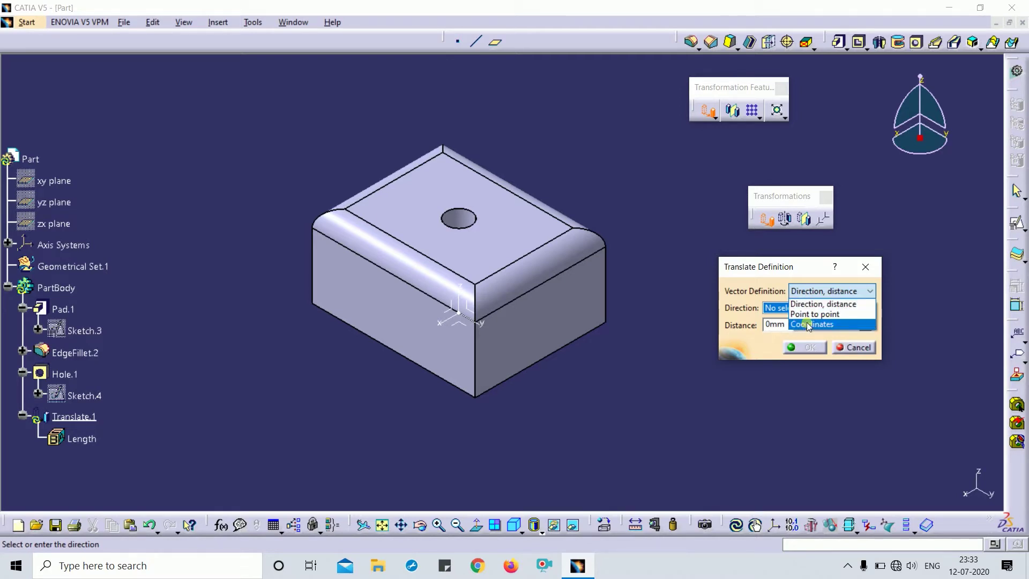
{"action": "left_click", "coordinate": [804, 271]}
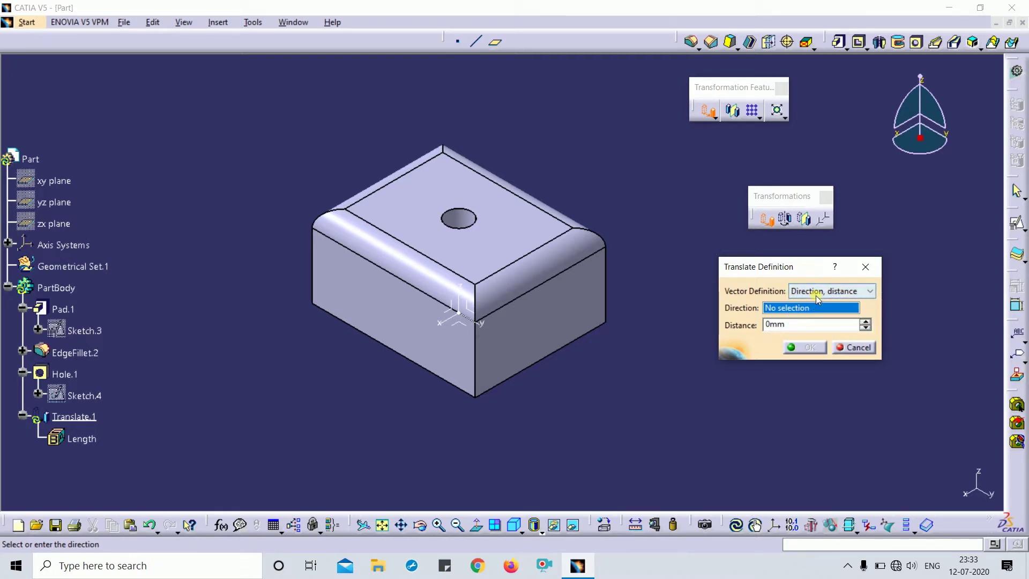
{"action": "left_click", "coordinate": [815, 291]}
{"action": "left_click", "coordinate": [825, 304]}
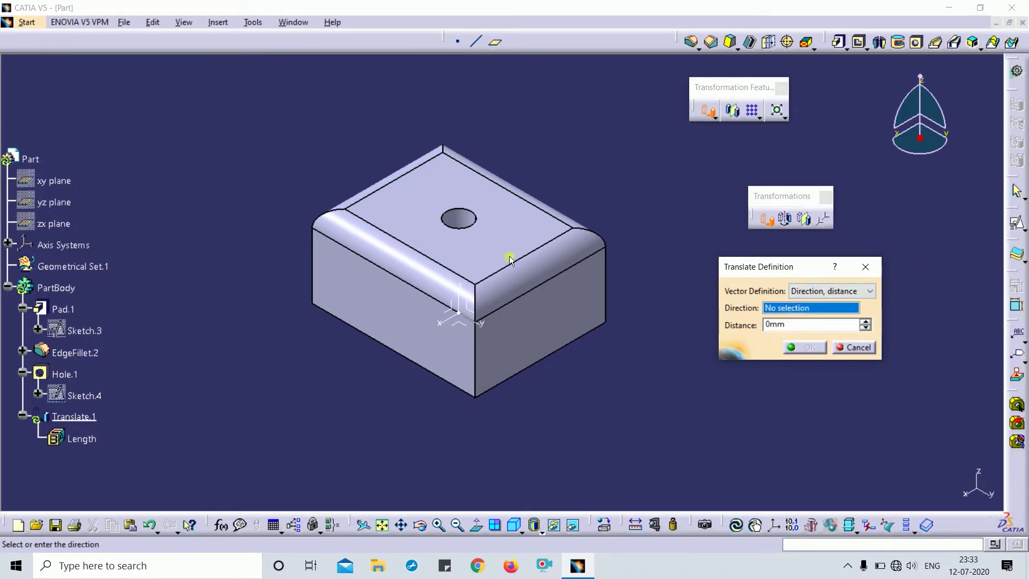
Translate the body in the positive direction of the absolute Y axis, well past its original position
{"action": "middle_click_drag", "start_coordinate": [536, 373], "coordinate": [575, 381]}
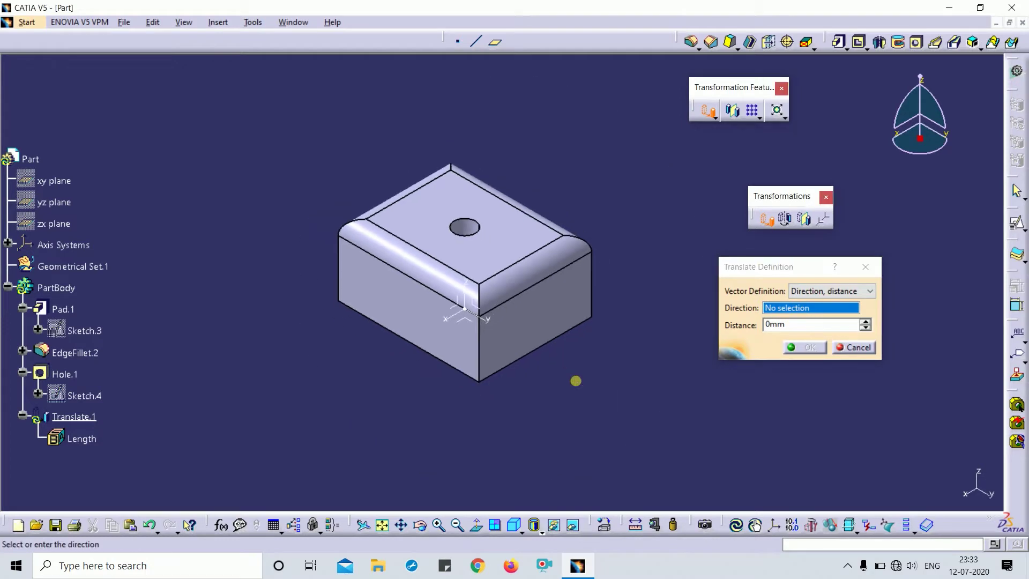
{"action": "left_click", "coordinate": [485, 321]}
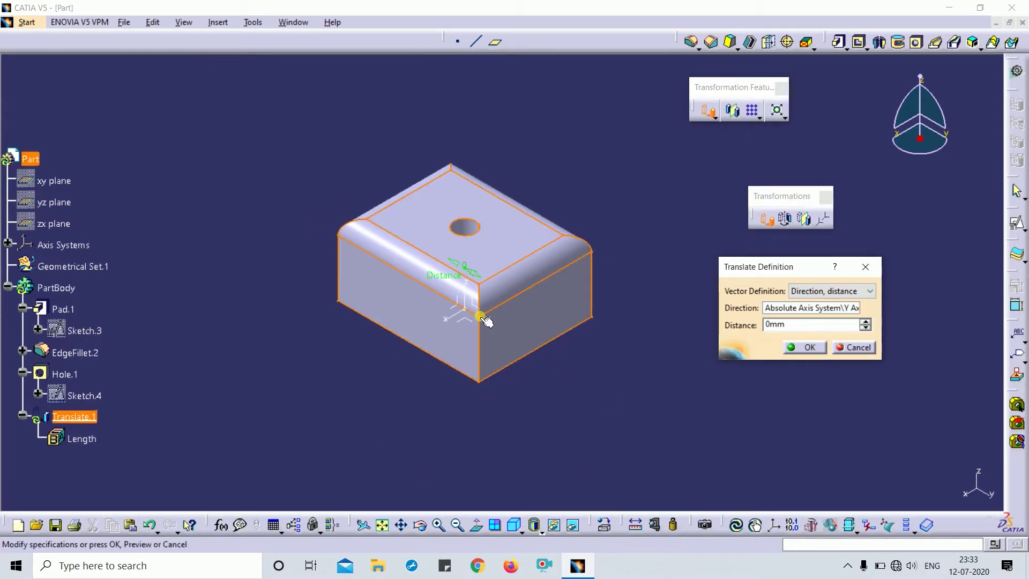
{"action": "left_click_drag", "start_coordinate": [791, 325], "coordinate": [662, 328]}
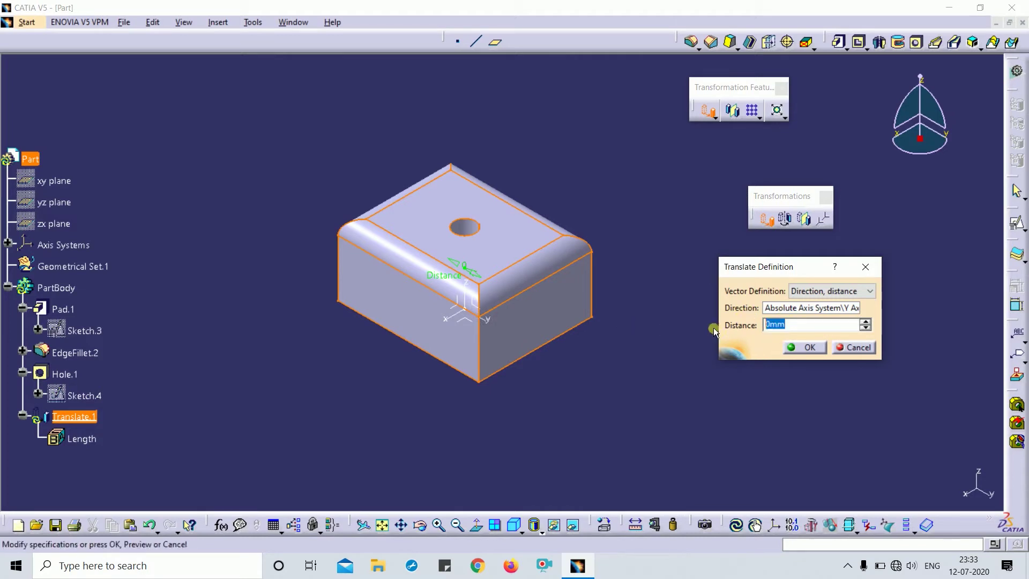
{"action": "left_click", "coordinate": [868, 324]}
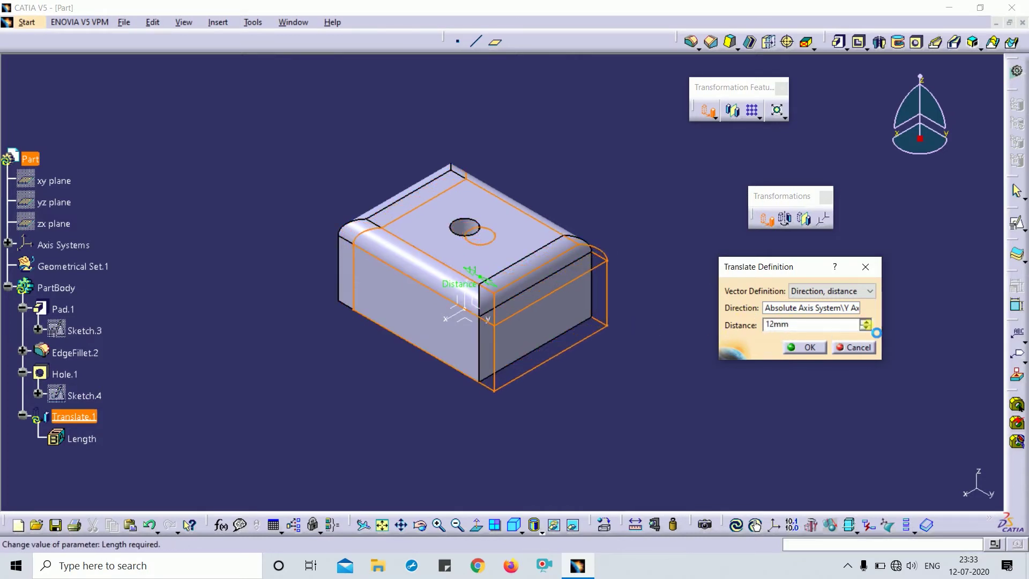
{"action": "left_click_drag", "start_coordinate": [868, 325], "coordinate": [869, 325]}
{"action": "middle_click_drag", "start_coordinate": [825, 431], "coordinate": [781, 348]}
{"action": "left_click_drag", "start_coordinate": [865, 328], "coordinate": [872, 337]}
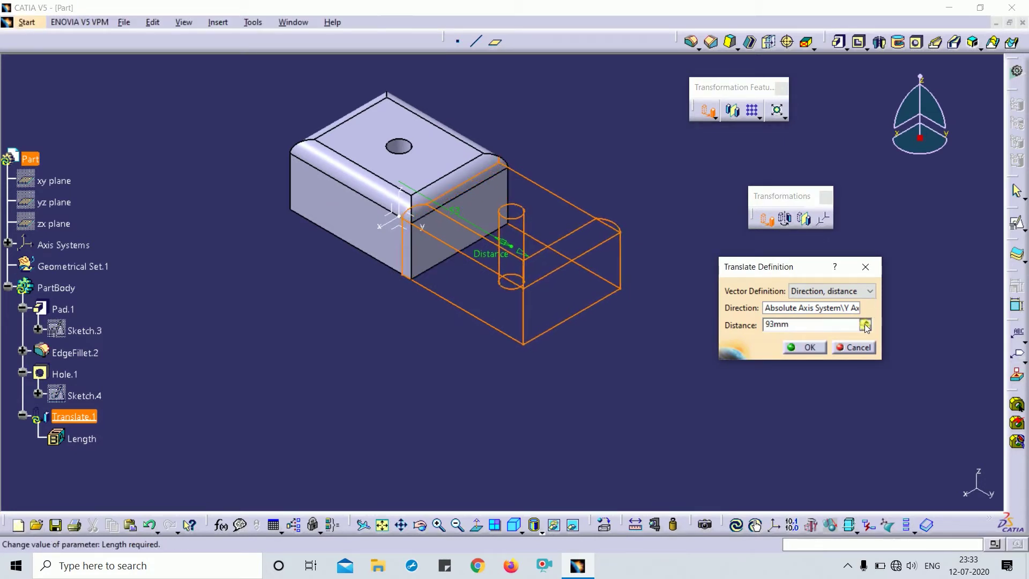
{"action": "left_click", "coordinate": [864, 323]}
{"action": "left_click_drag", "start_coordinate": [872, 332], "coordinate": [873, 332]}
{"action": "left_click", "coordinate": [809, 348]}
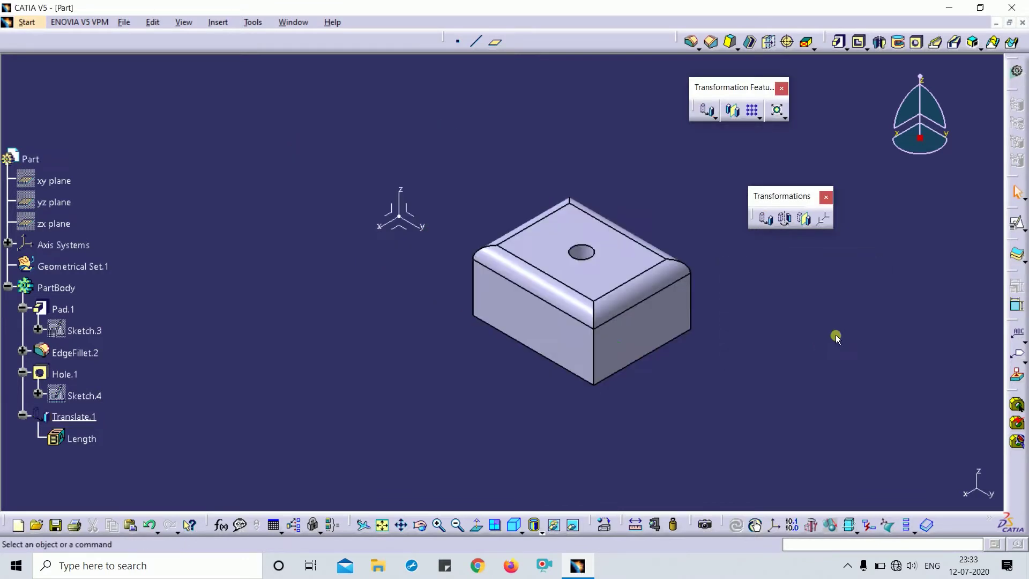
Undo the translation of the body along the Y axis
{"action": "middle_click_drag", "start_coordinate": [727, 360], "coordinate": [608, 477]}
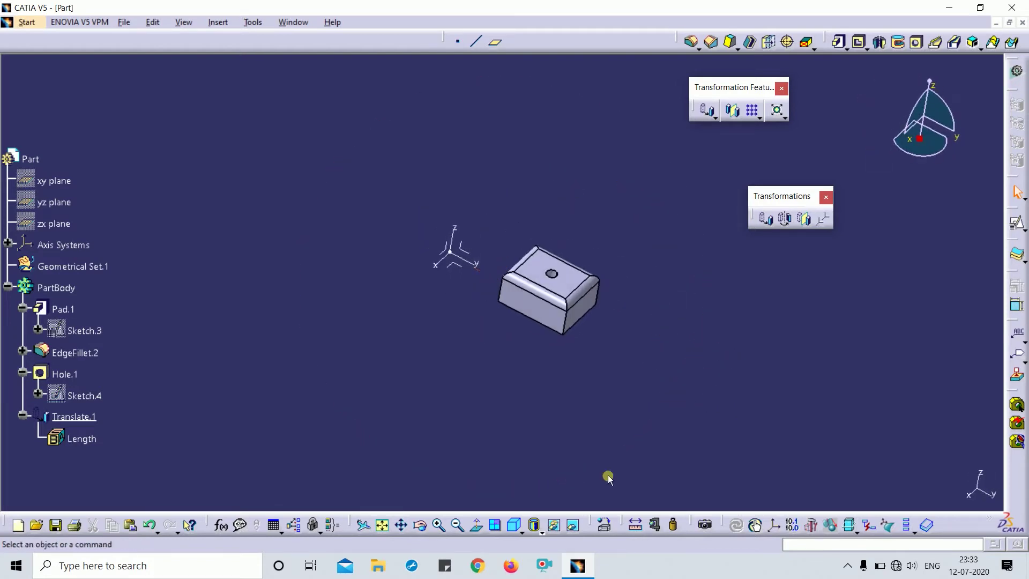
{"action": "middle_click_drag", "start_coordinate": [745, 339], "coordinate": [668, 391]}
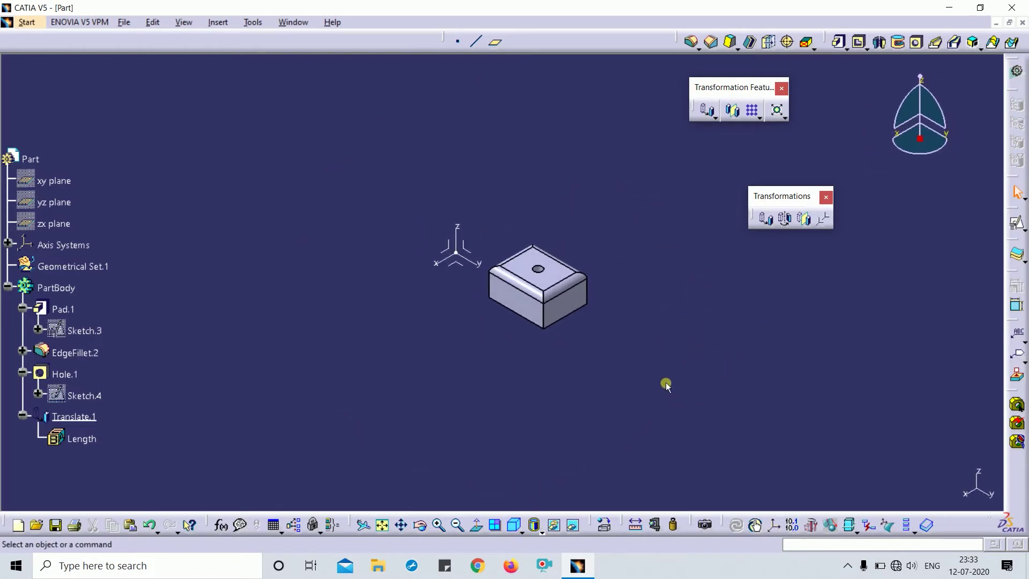
{"action": "key", "text": "ctrl+z"}
{"action": "key", "text": "ctrl+z"}
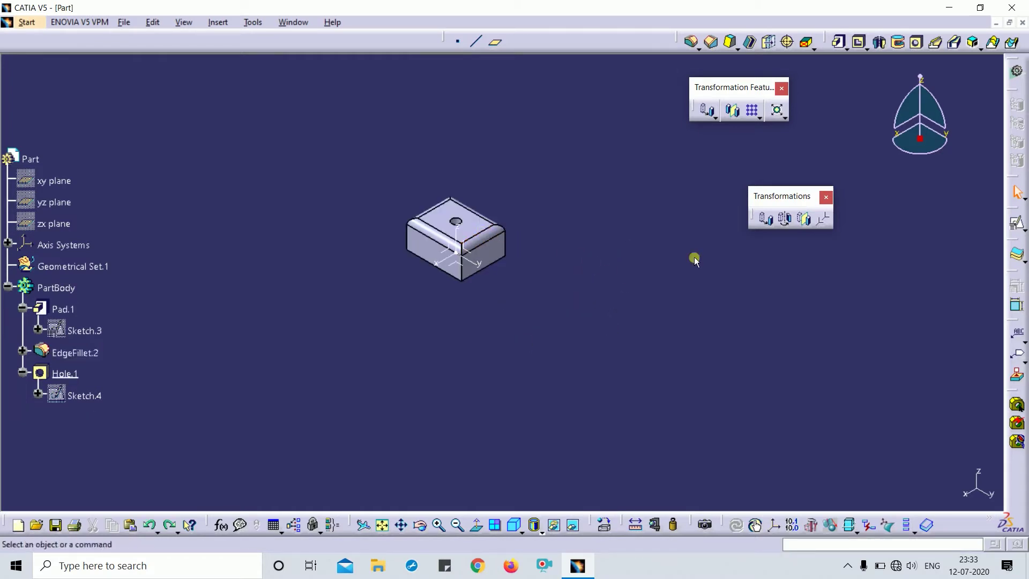
{"action": "left_click", "coordinate": [767, 220]}
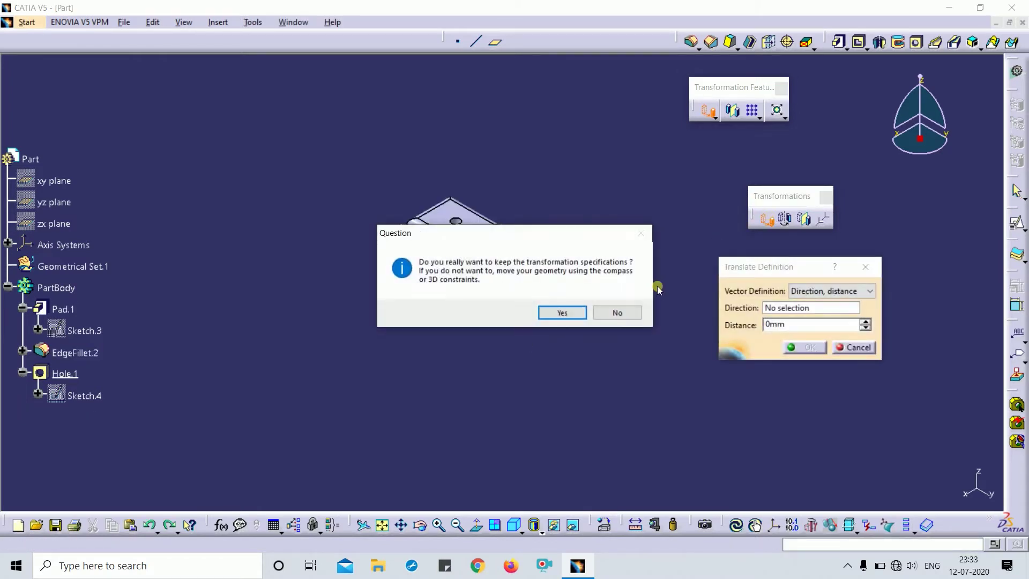
{"action": "left_click", "coordinate": [567, 312]}
{"action": "left_click", "coordinate": [837, 292]}
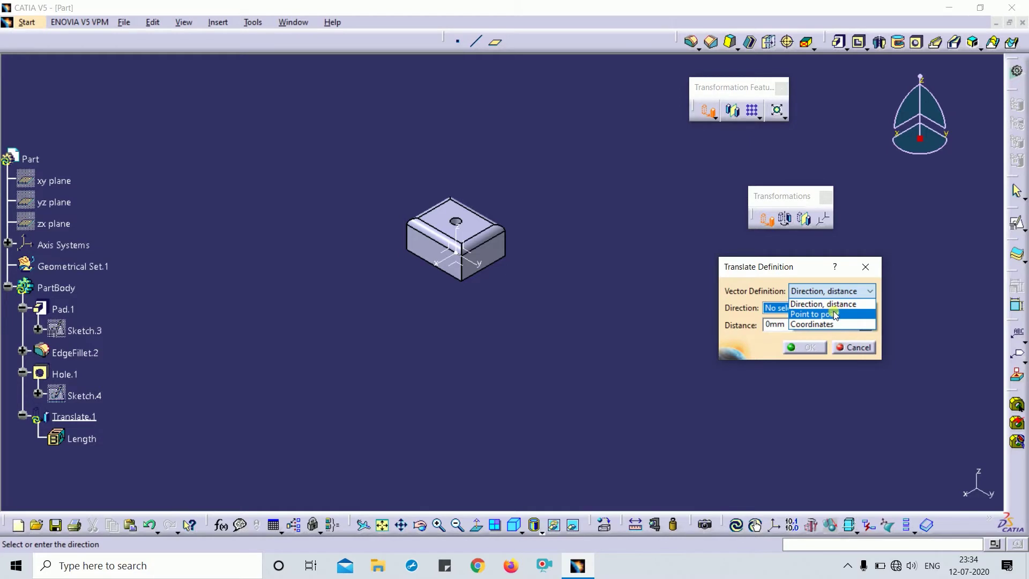
{"action": "key", "text": "Escape"}
{"action": "key", "text": "Escape"}
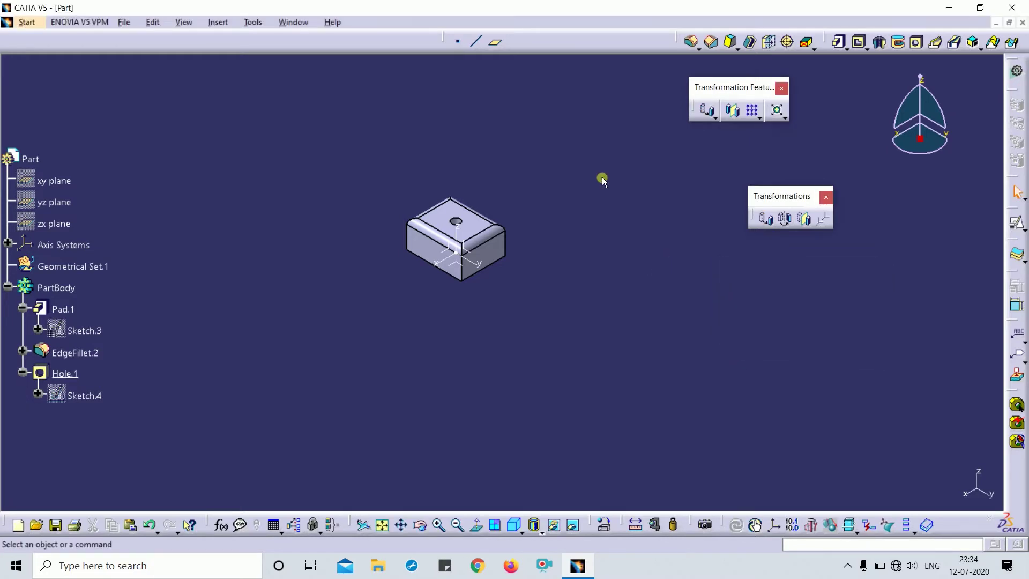
Create a reference point by coordinates at X = 150 mm, Y = 0 mm, Z = 0 mm from the origin
{"action": "left_click", "coordinate": [457, 41]}
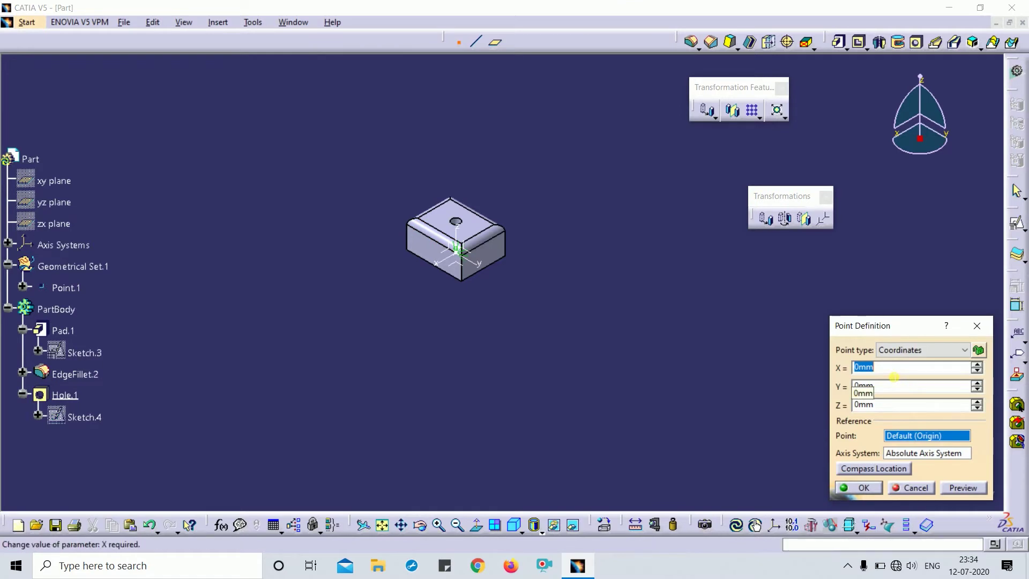
{"action": "type", "text": "150"}
{"action": "key", "text": "Return"}
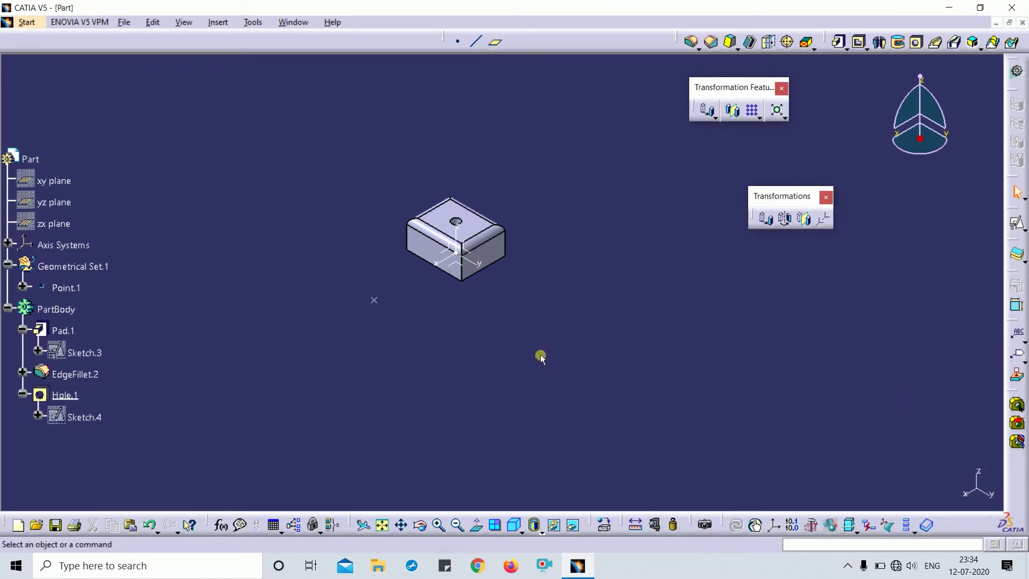
{"action": "double_click", "coordinate": [377, 291]}
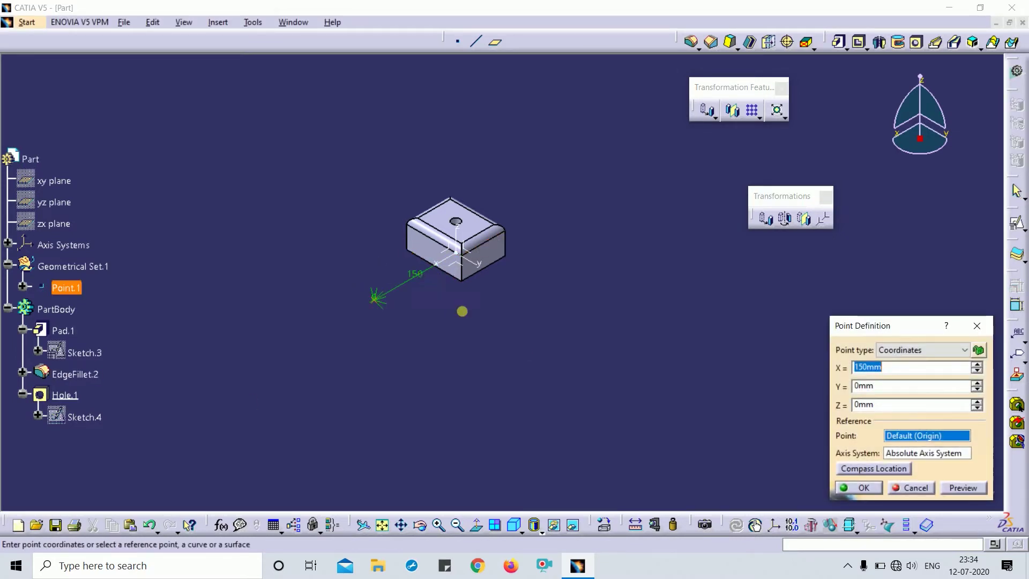
{"action": "key", "text": "Return"}
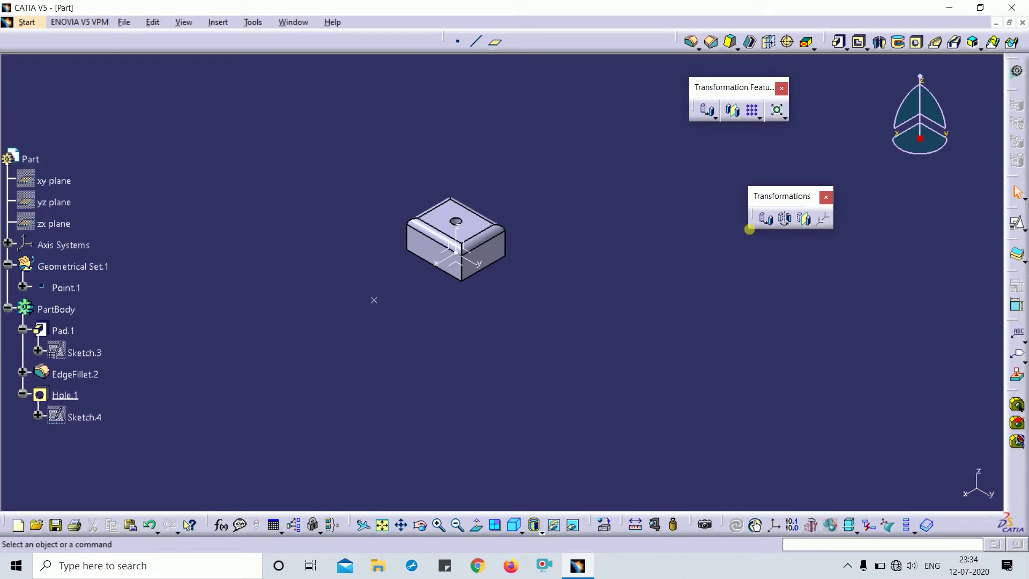
Start a Translate of the body, keeping the transformation specifications, with "Point to point" as the vector definition
{"action": "left_click", "coordinate": [767, 219]}
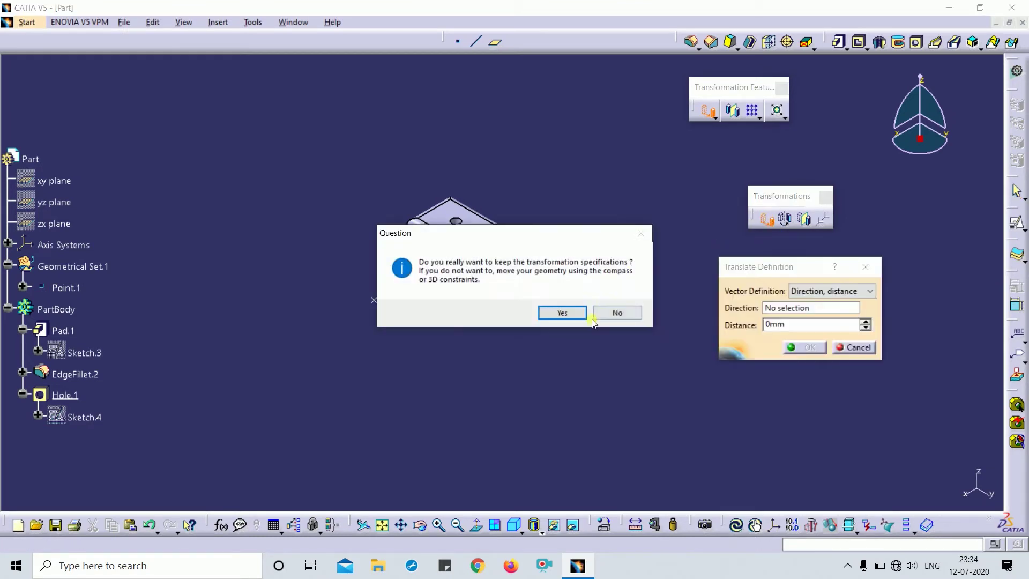
{"action": "left_click", "coordinate": [565, 315]}
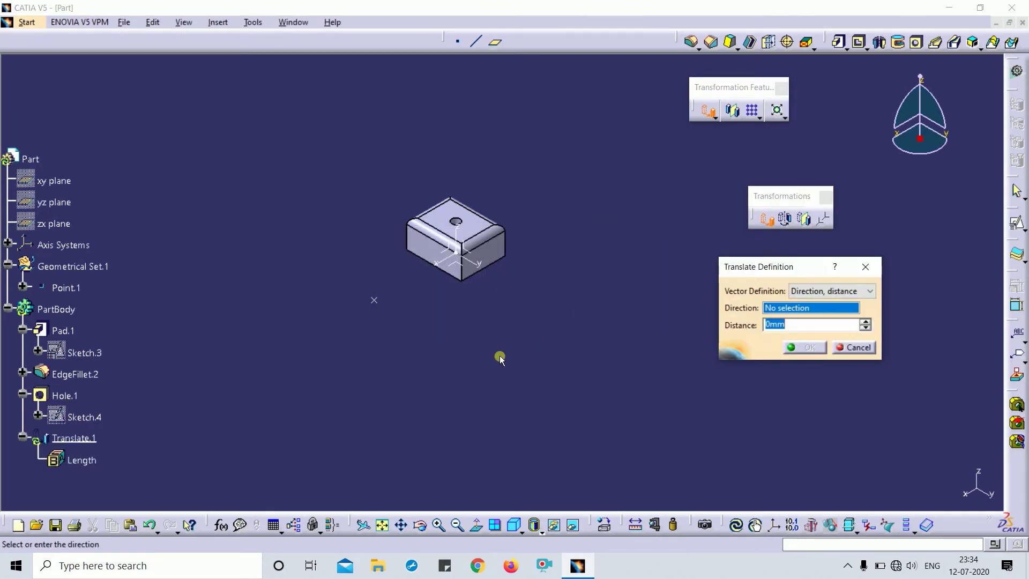
{"action": "middle_click_drag", "start_coordinate": [500, 359], "coordinate": [636, 330]}
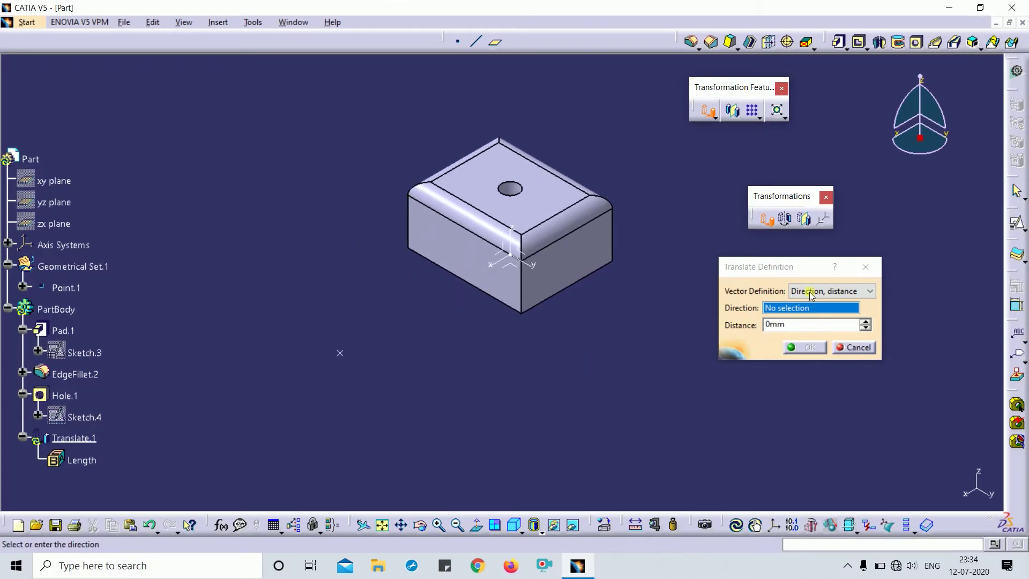
{"action": "left_click", "coordinate": [493, 264]}
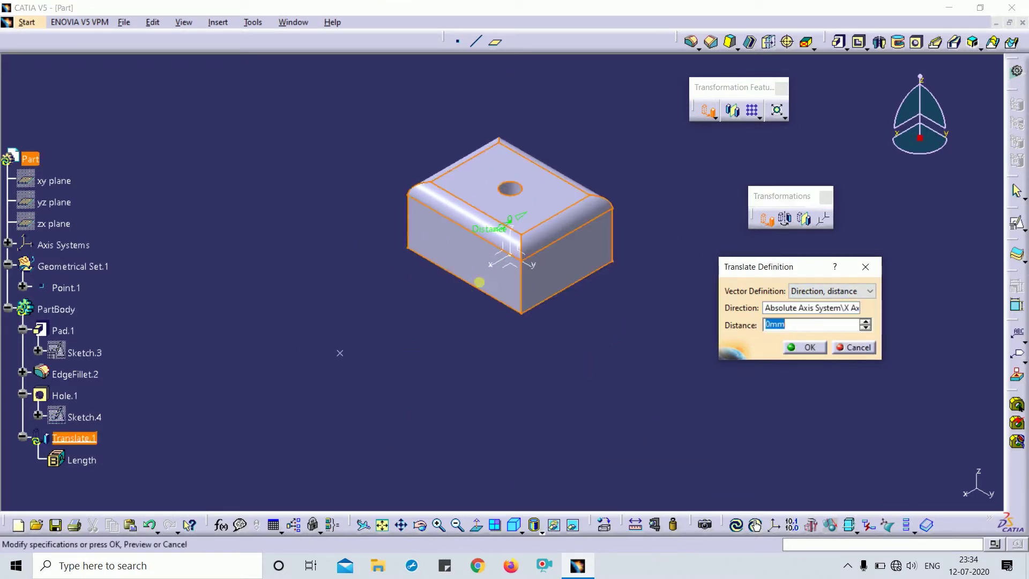
{"action": "left_click", "coordinate": [852, 291]}
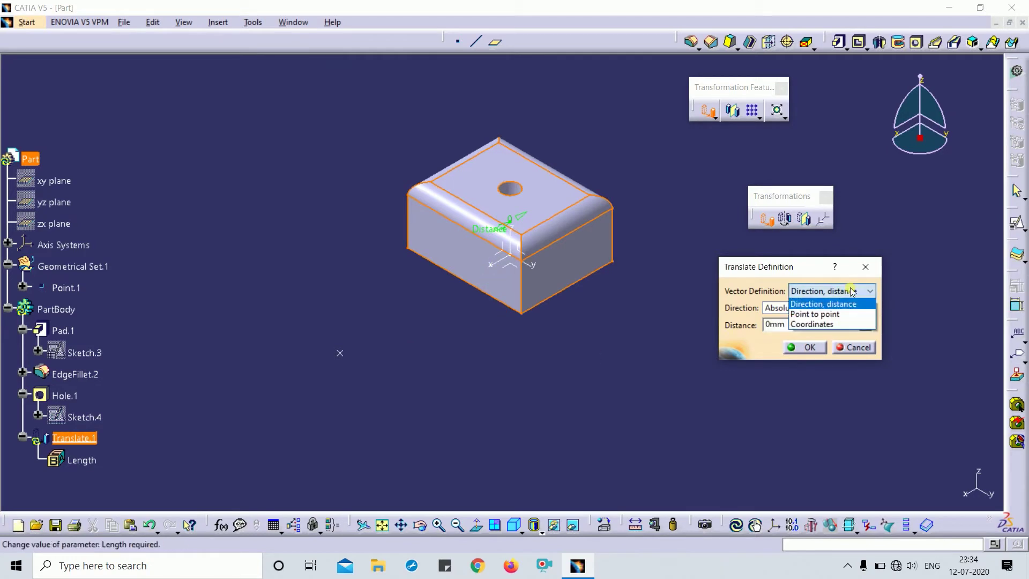
{"action": "left_click", "coordinate": [825, 315]}
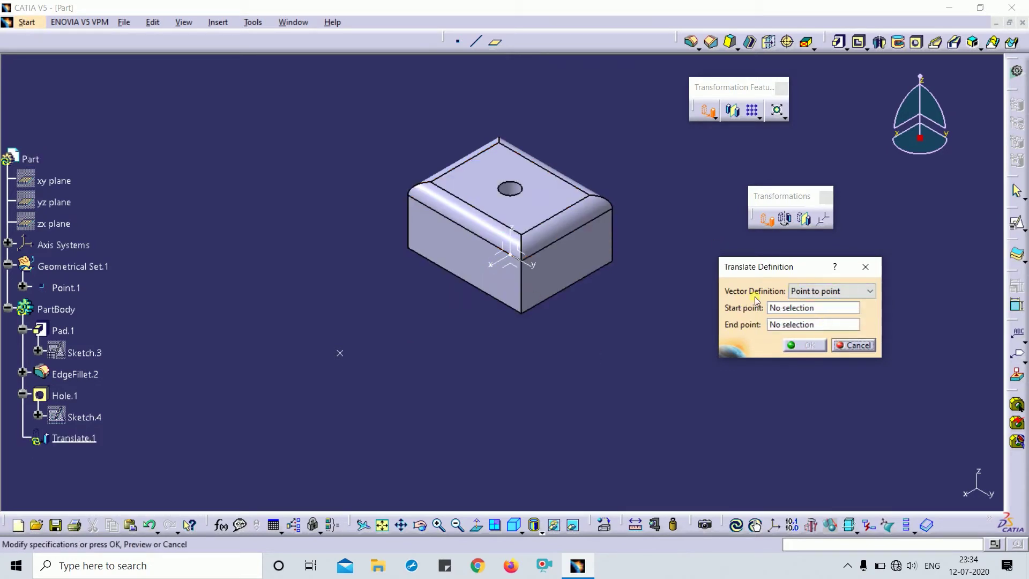
Translate the body from the absolute axis system's origin to the reference point on the X axis
{"action": "left_click", "coordinate": [787, 308]}
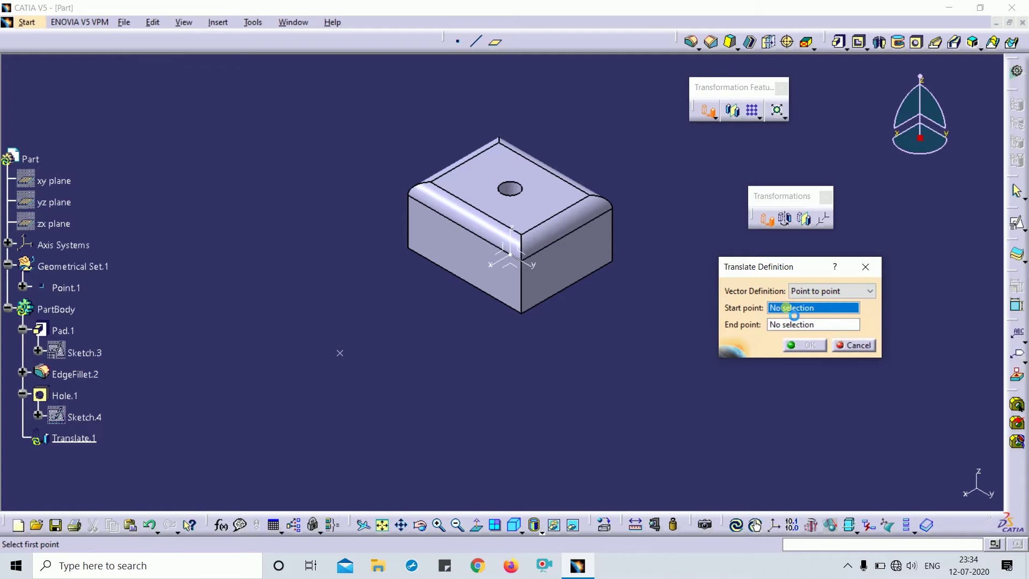
{"action": "left_click", "coordinate": [510, 256]}
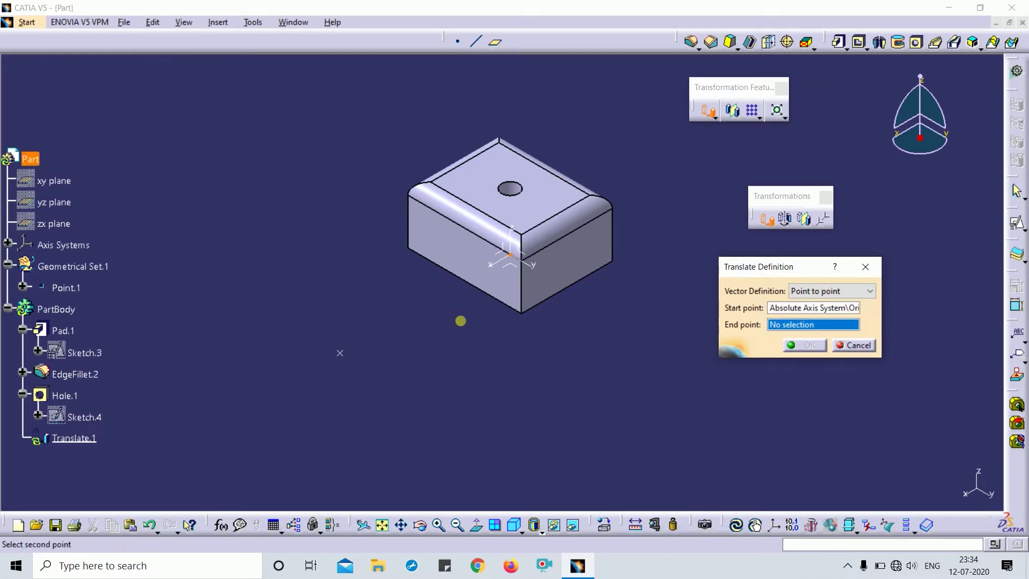
{"action": "left_click", "coordinate": [339, 353]}
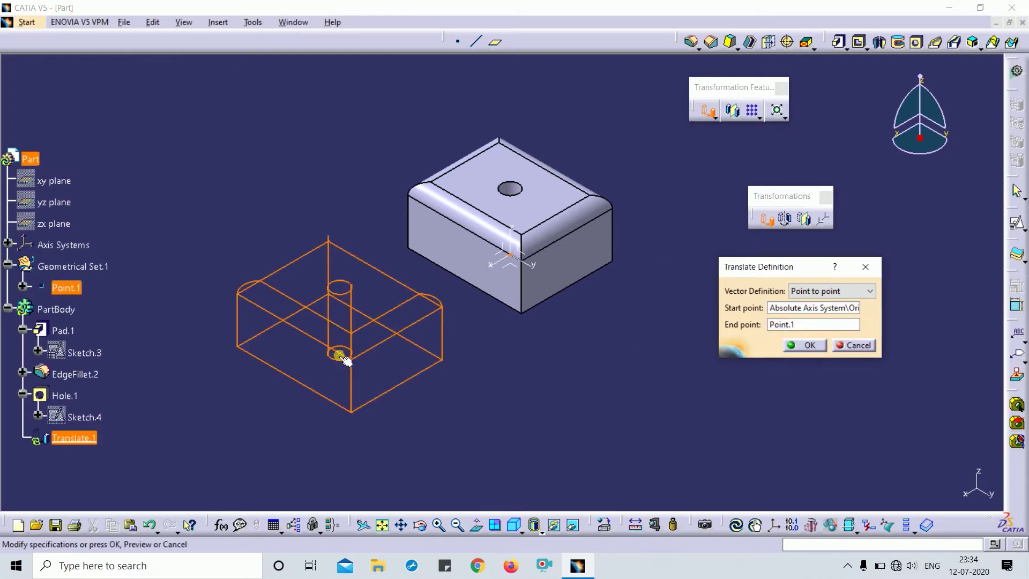
{"action": "left_click", "coordinate": [807, 346]}
Undo the point-to-point translation of the body
{"action": "middle_click_drag", "start_coordinate": [466, 343], "coordinate": [522, 262]}
{"action": "middle_click_drag", "start_coordinate": [629, 352], "coordinate": [418, 242]}
{"action": "middle_click_drag", "start_coordinate": [375, 209], "coordinate": [354, 270]}
{"action": "left_click", "coordinate": [513, 526]}
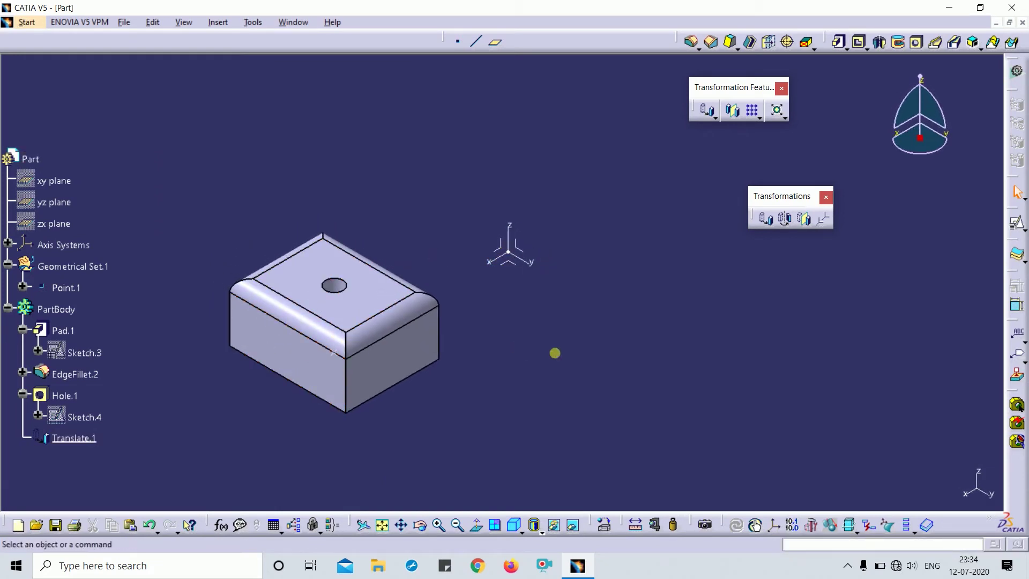
{"action": "key", "text": "ctrl+z"}
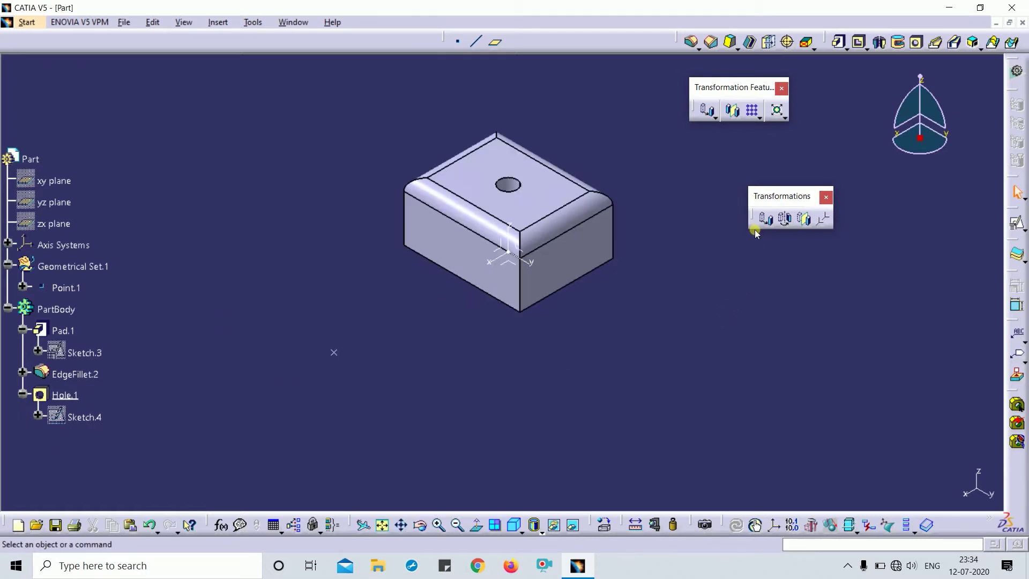
Start another Translate of the body, keeping the transformation specifications, with "Coordinates" as the vector definition
{"action": "left_click", "coordinate": [773, 221]}
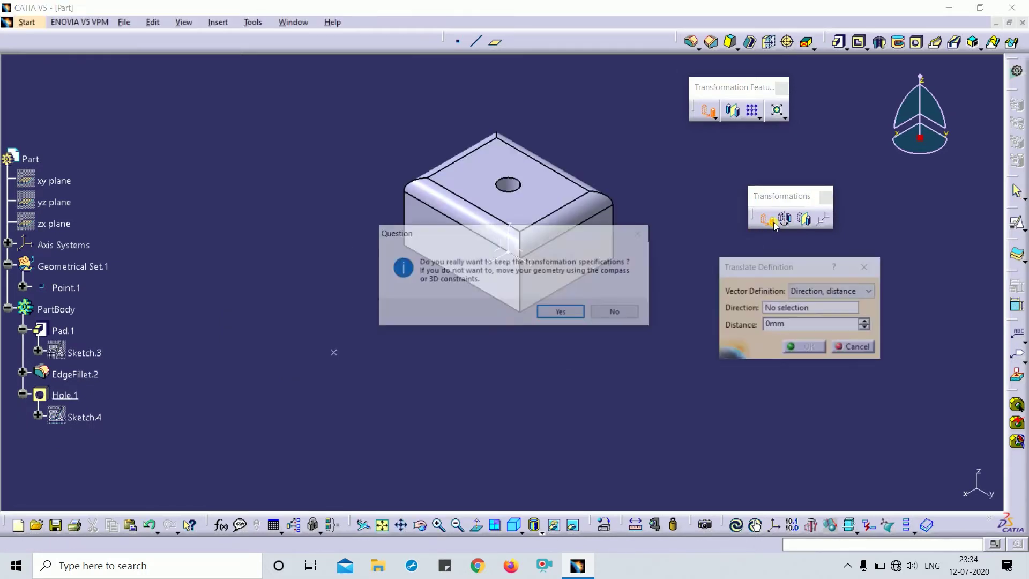
{"action": "left_click", "coordinate": [553, 310]}
{"action": "left_click", "coordinate": [836, 291]}
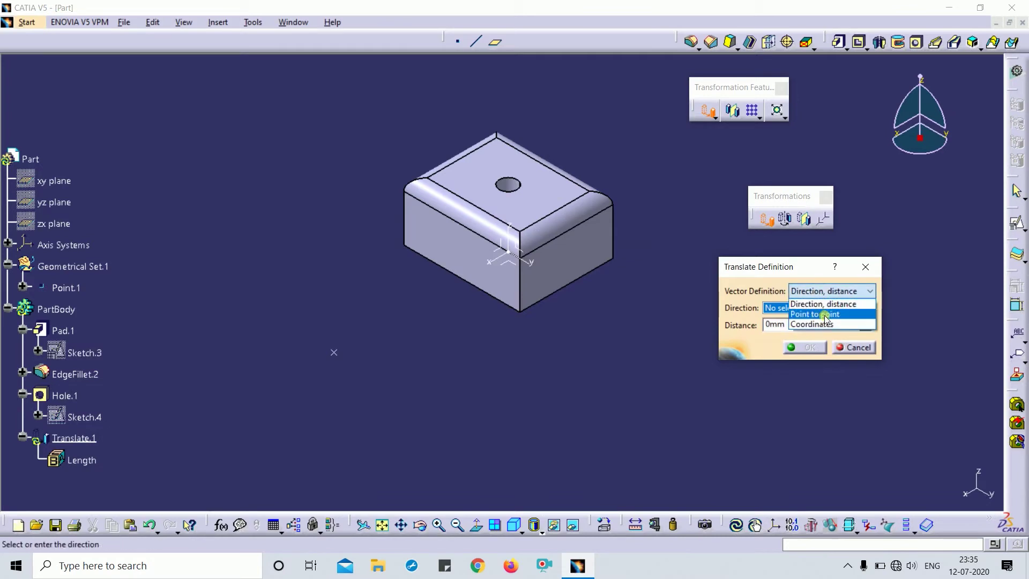
{"action": "left_click", "coordinate": [838, 325]}
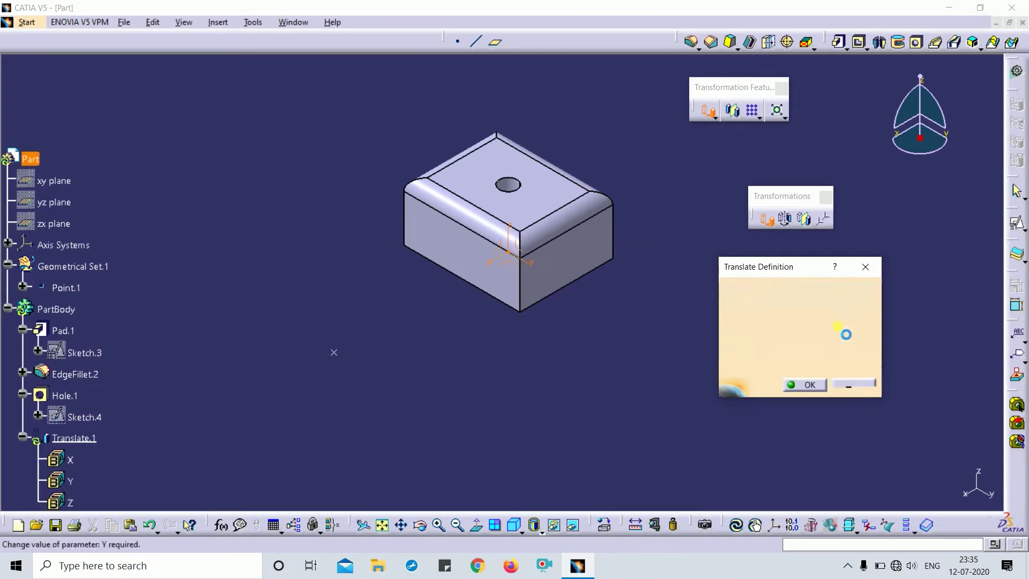
{"action": "left_click", "coordinate": [825, 294]}
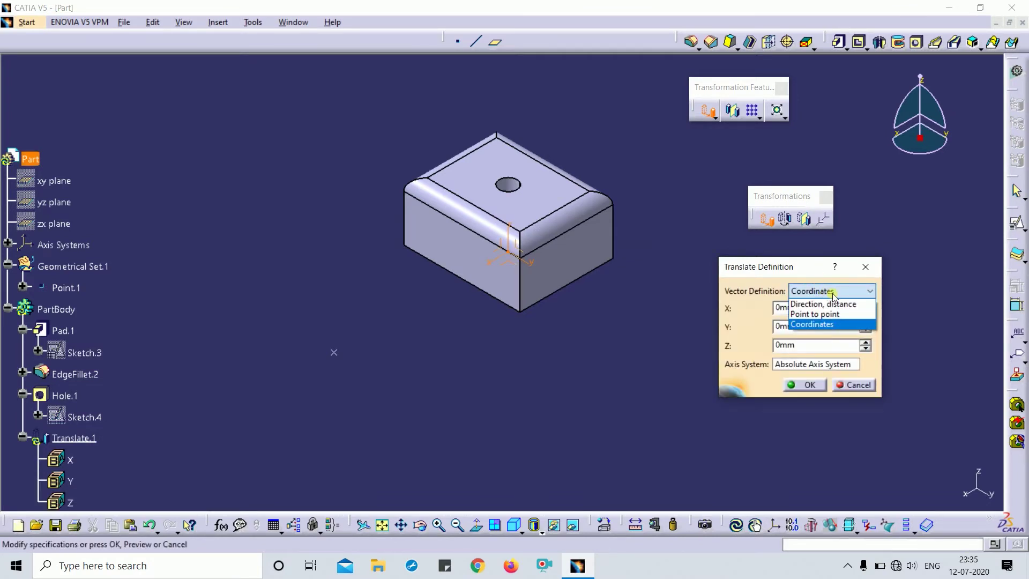
{"action": "left_click", "coordinate": [840, 295]}
Translate the body by X = 100 mm, Y = 50 mm and Z = 150 mm in the absolute axis system
{"action": "left_click_drag", "start_coordinate": [820, 311], "coordinate": [767, 314]}
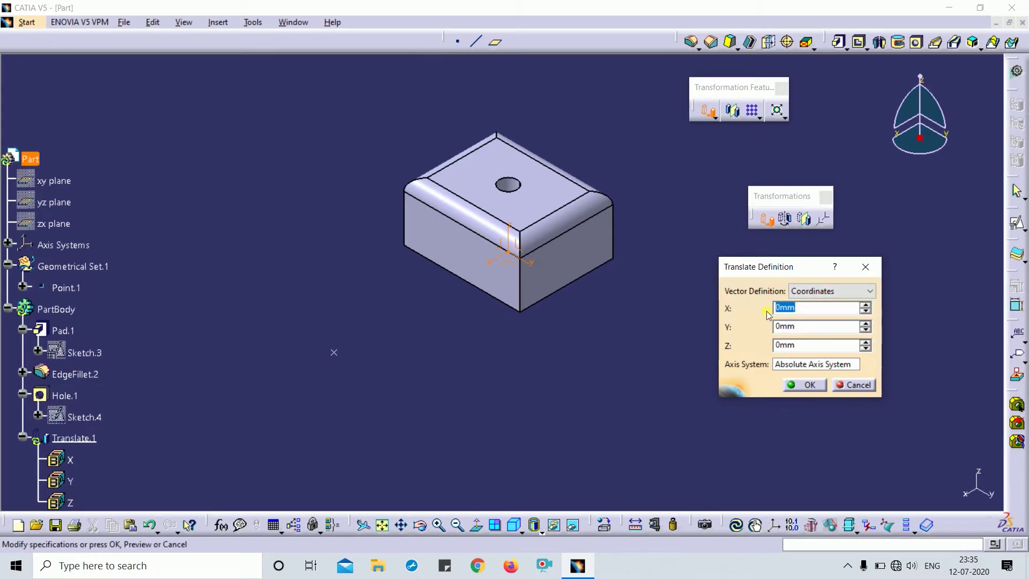
{"action": "type", "text": "100"}
{"action": "key", "text": "Tab"}
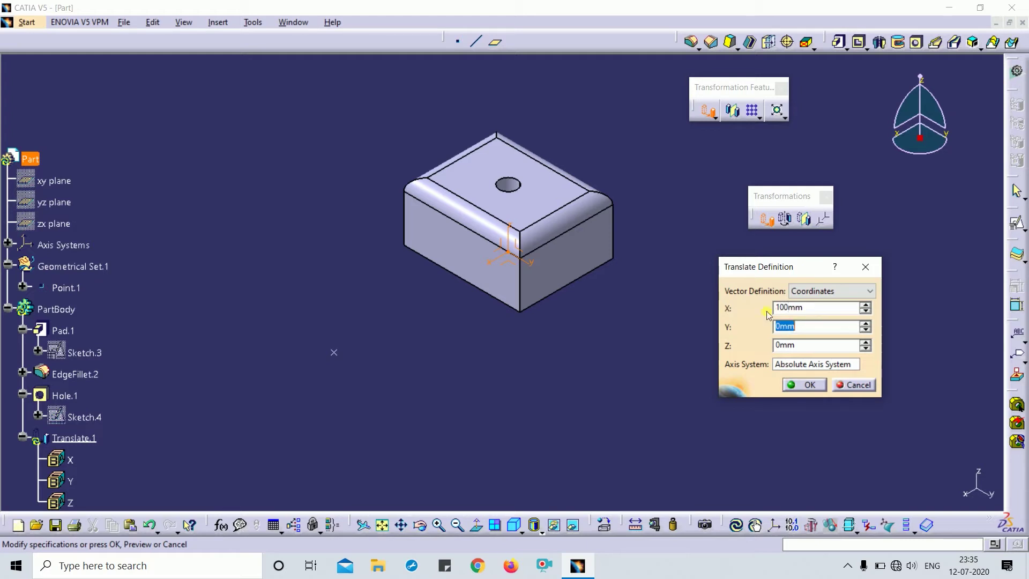
{"action": "type", "text": "50"}
{"action": "key", "text": "Tab"}
{"action": "type", "text": "150"}
{"action": "left_click", "coordinate": [804, 384]}
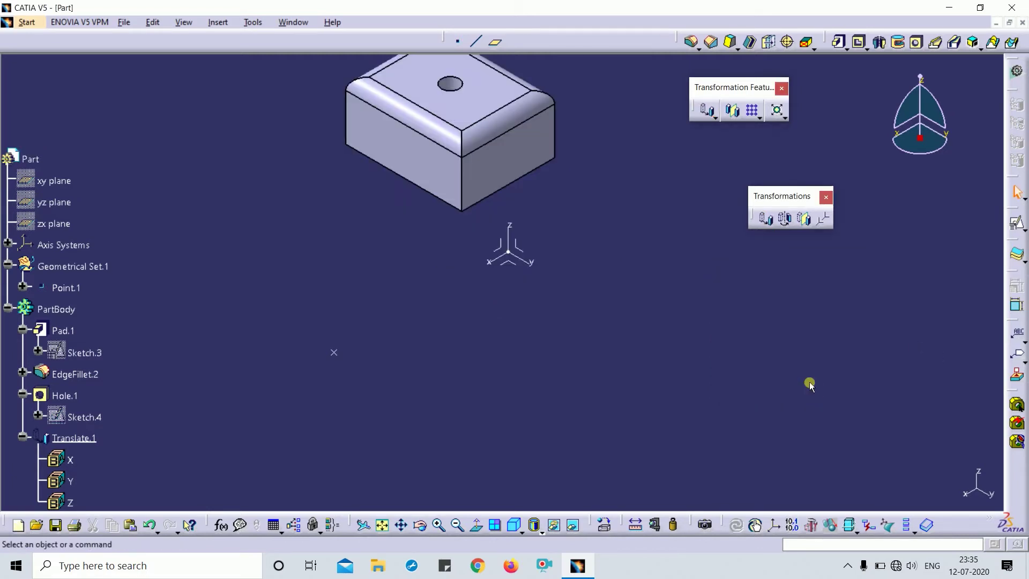
Undo the coordinate translation of the body and the creation of the reference point
{"action": "middle_click_drag", "start_coordinate": [533, 285], "coordinate": [513, 536]}
{"action": "left_click", "coordinate": [513, 527]}
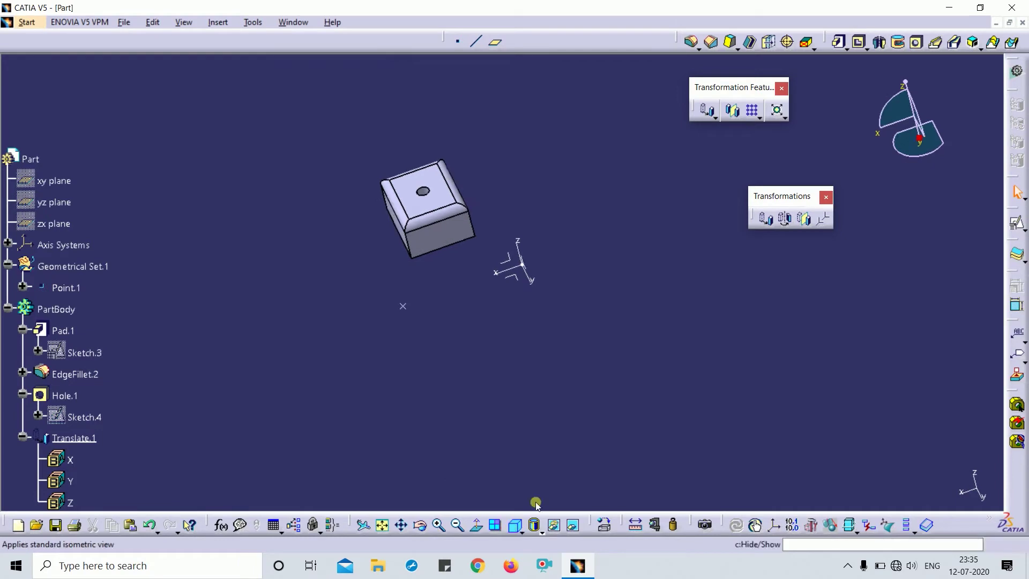
{"action": "middle_click_drag", "start_coordinate": [555, 270], "coordinate": [620, 207]}
{"action": "key", "text": "ctrl+z"}
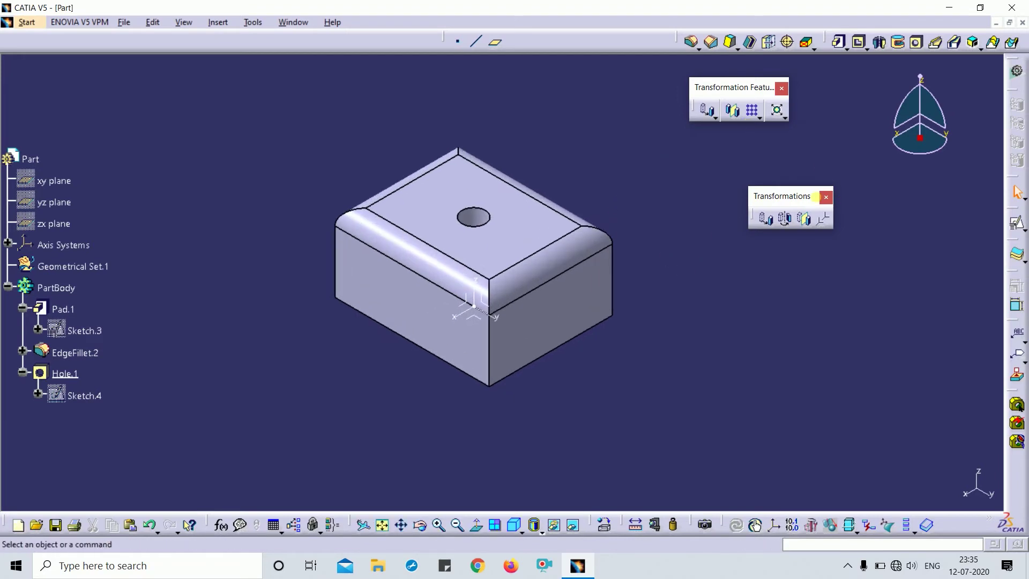
Start a Rotation of the body, keeping the transformation specifications, with "Axis-Angle" as the definition mode
{"action": "mouse_move", "coordinate": [815, 196]}
{"action": "left_mouse_down"}
{"action": "mouse_move", "coordinate": [664, 162]}
{"action": "mouse_move", "coordinate": [816, 184]}
{"action": "left_mouse_up"}
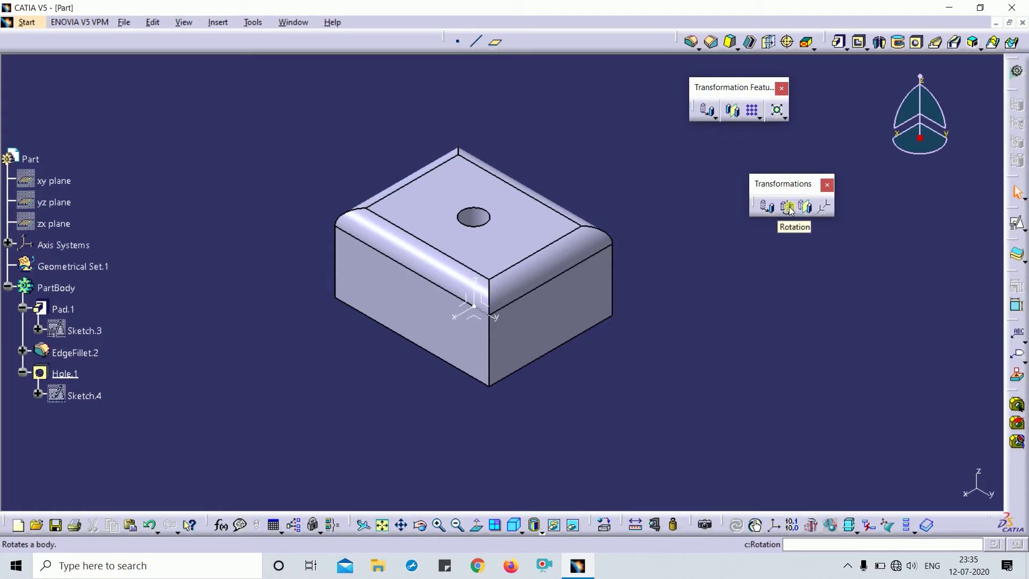
{"action": "left_click", "coordinate": [787, 207]}
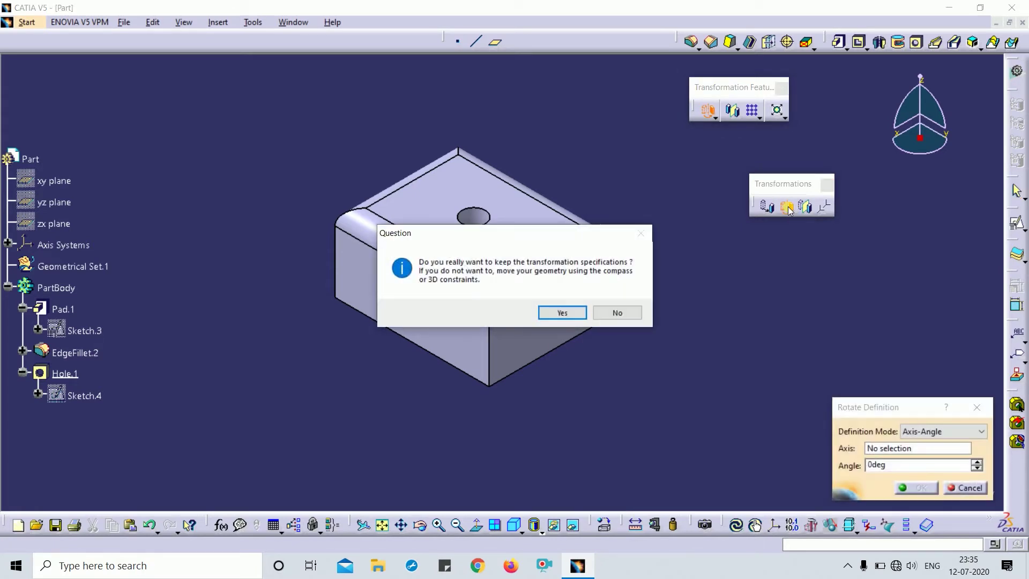
{"action": "left_click", "coordinate": [562, 312]}
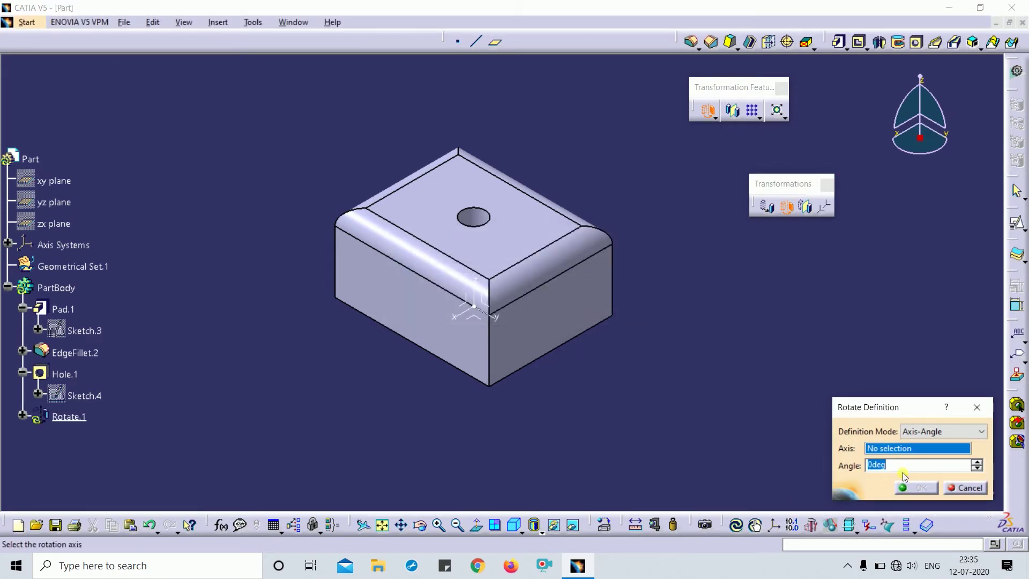
{"action": "left_click_drag", "start_coordinate": [913, 407], "coordinate": [856, 262]}
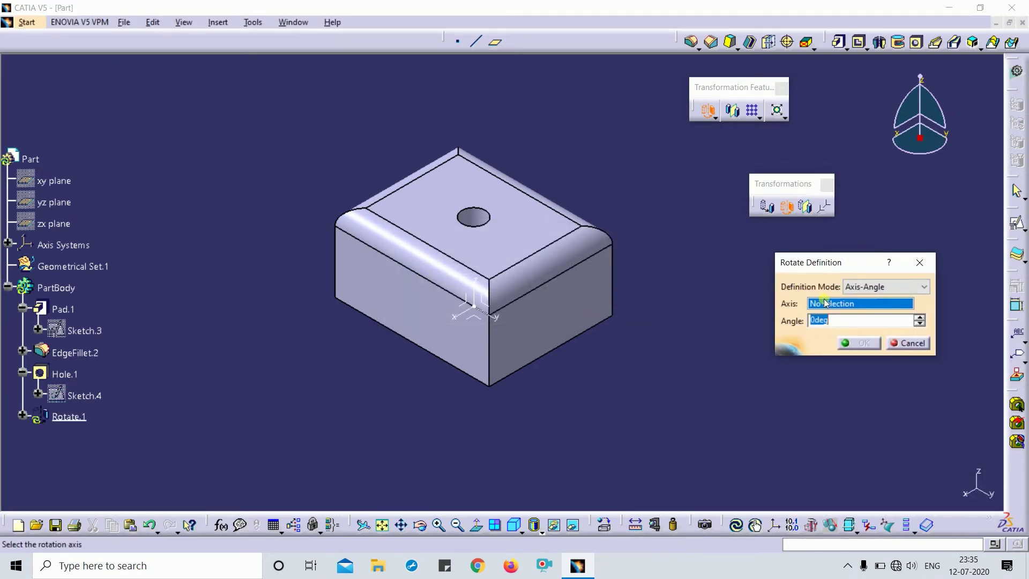
{"action": "left_click", "coordinate": [869, 288]}
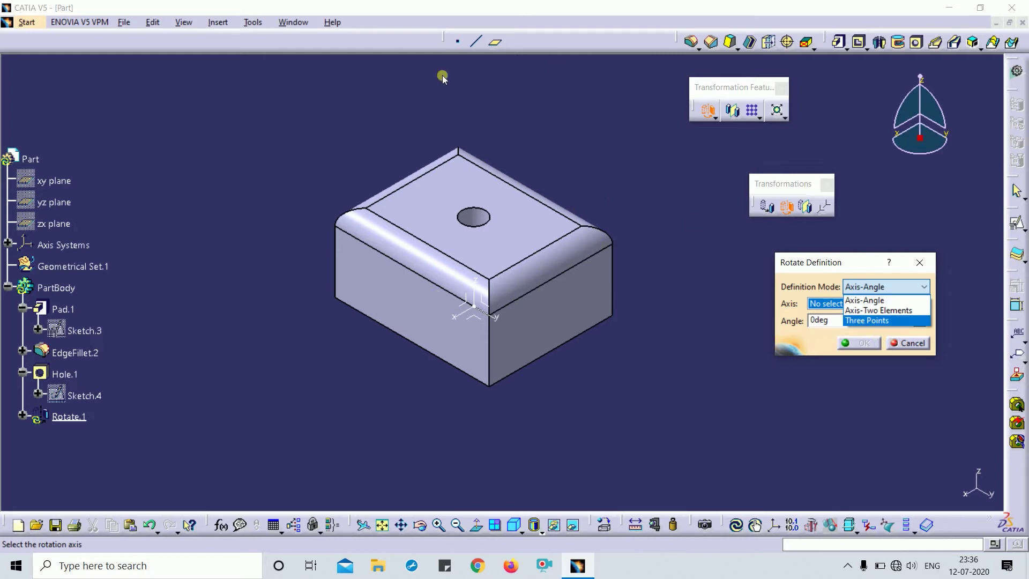
{"action": "left_click", "coordinate": [878, 300]}
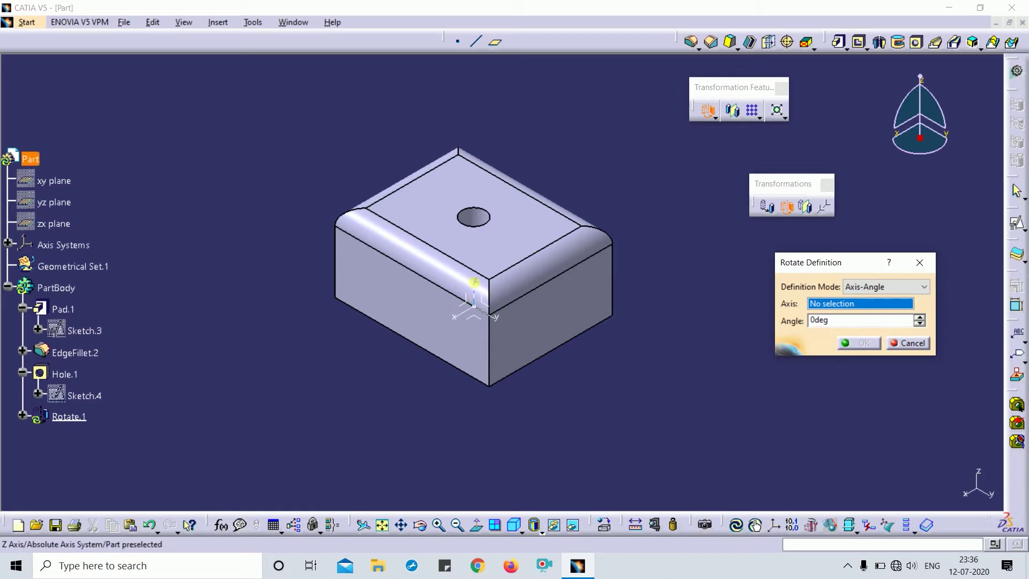
Rotate the body 45 degrees about the Y axis of the absolute axis system
{"action": "left_click", "coordinate": [489, 318]}
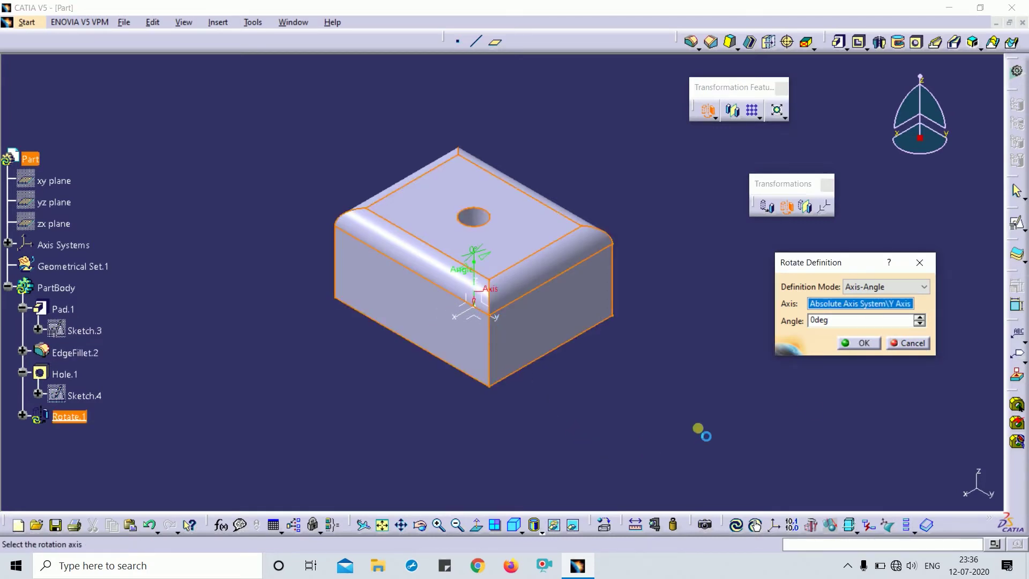
{"action": "left_click", "coordinate": [853, 321]}
{"action": "left_click", "coordinate": [733, 315]}
{"action": "type", "text": "45"}
{"action": "left_click", "coordinate": [860, 343]}
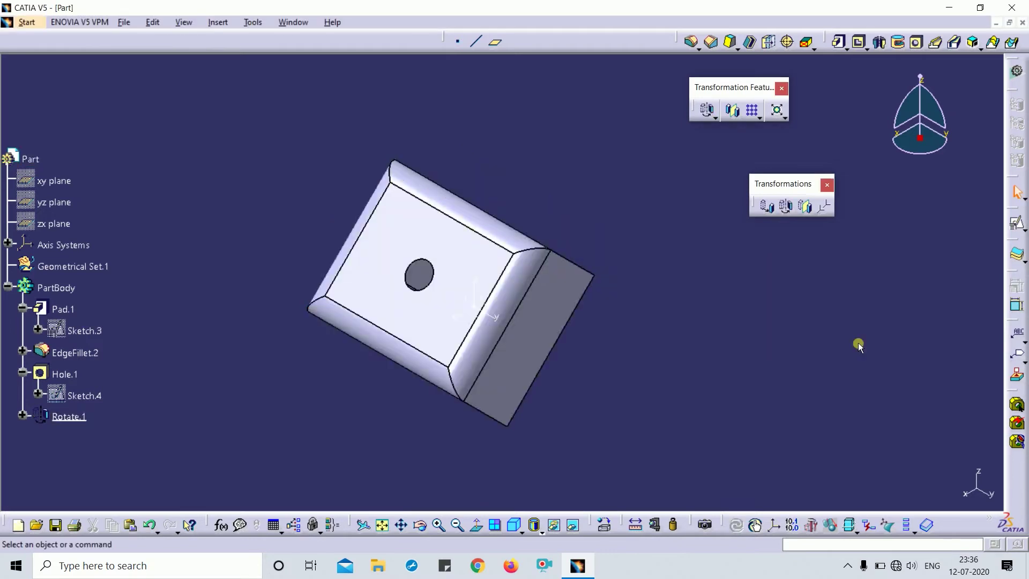
Reopen the body's Y-axis rotation and try angles of 71, 65 and 55 degrees, closing the definition without applying them
{"action": "middle_click_drag", "start_coordinate": [570, 384], "coordinate": [590, 348]}
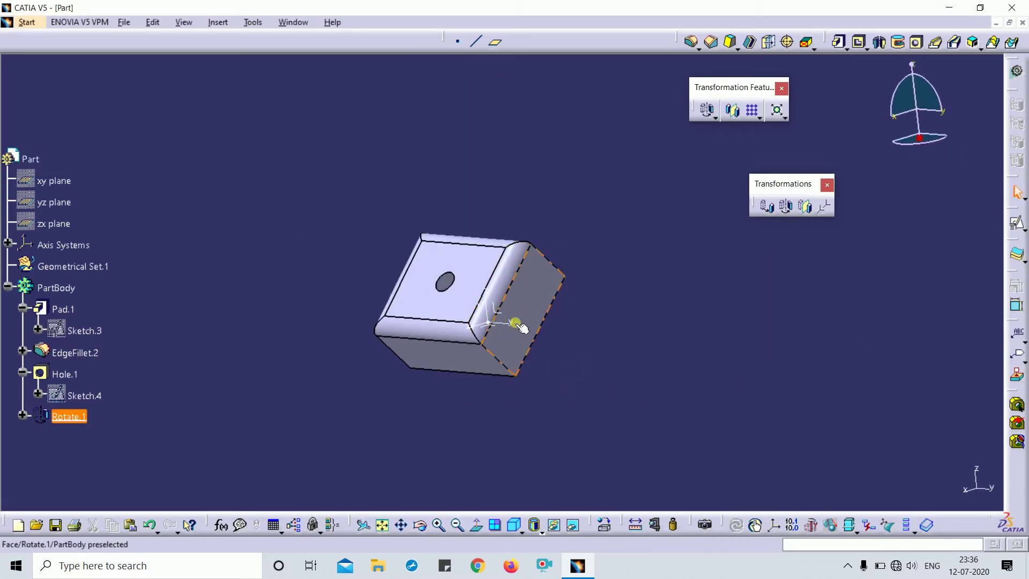
{"action": "middle_click_drag", "start_coordinate": [506, 323], "coordinate": [503, 354]}
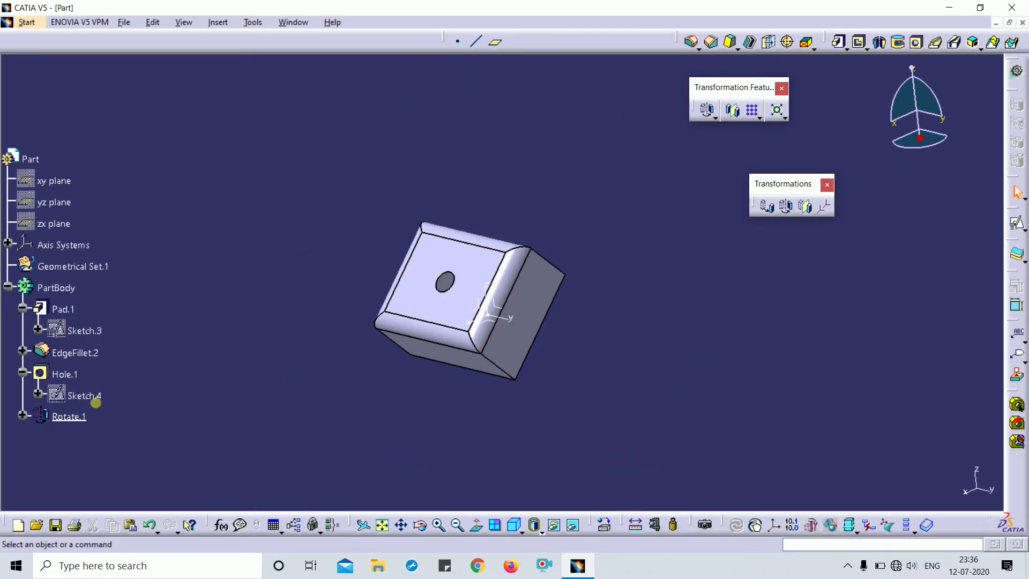
{"action": "double_click", "coordinate": [68, 418]}
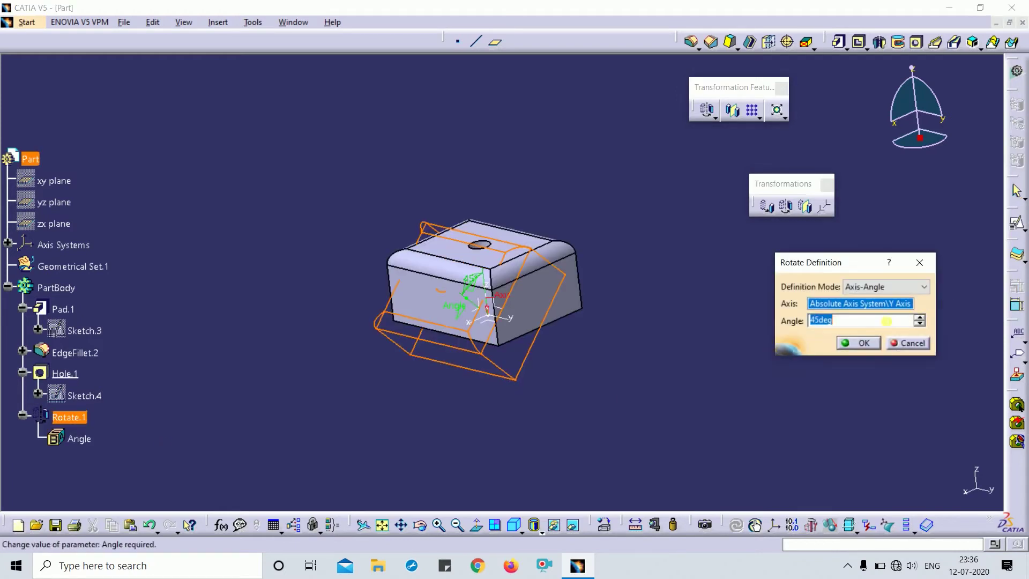
{"action": "left_click", "coordinate": [919, 317]}
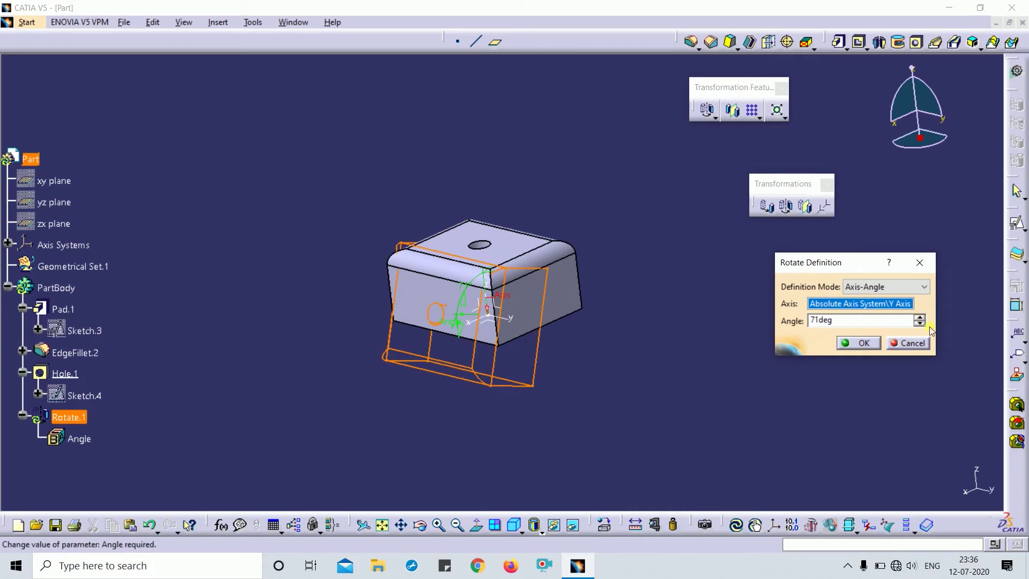
{"action": "left_click", "coordinate": [919, 316]}
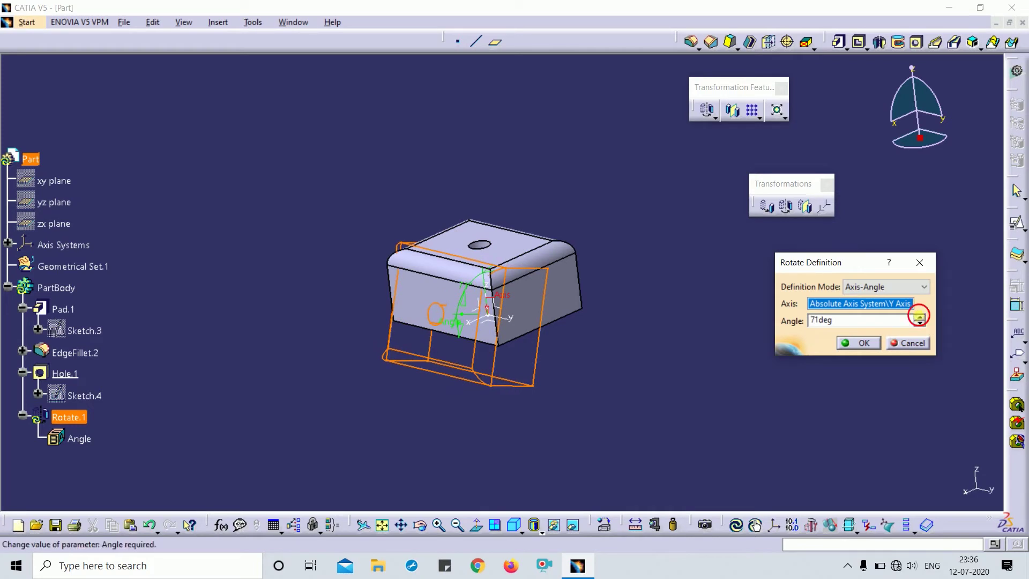
{"action": "left_click", "coordinate": [918, 323]}
{"action": "left_click", "coordinate": [919, 323]}
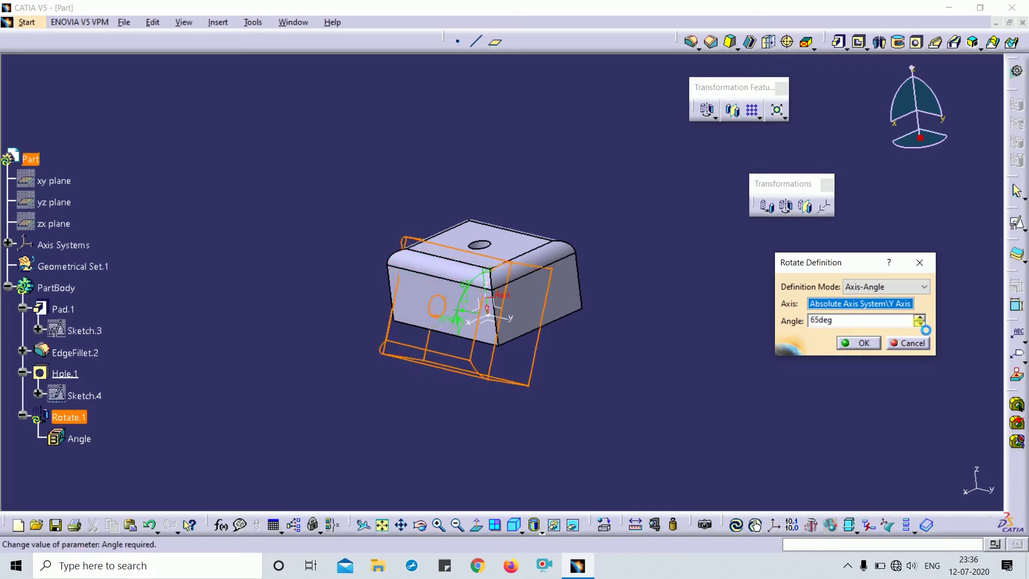
{"action": "left_click", "coordinate": [904, 283]}
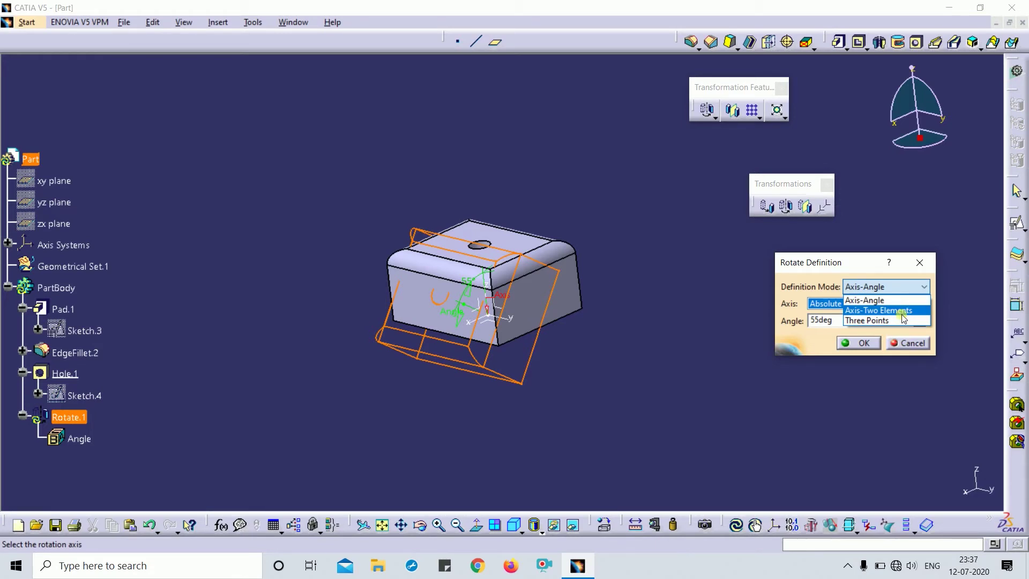
{"action": "left_click", "coordinate": [920, 262]}
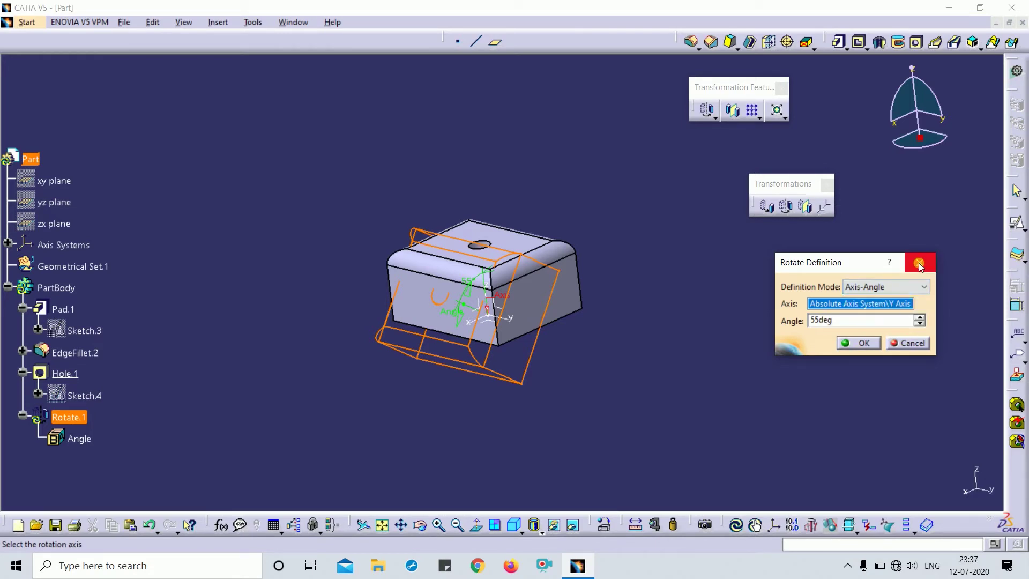
{"action": "left_click", "coordinate": [920, 262]}
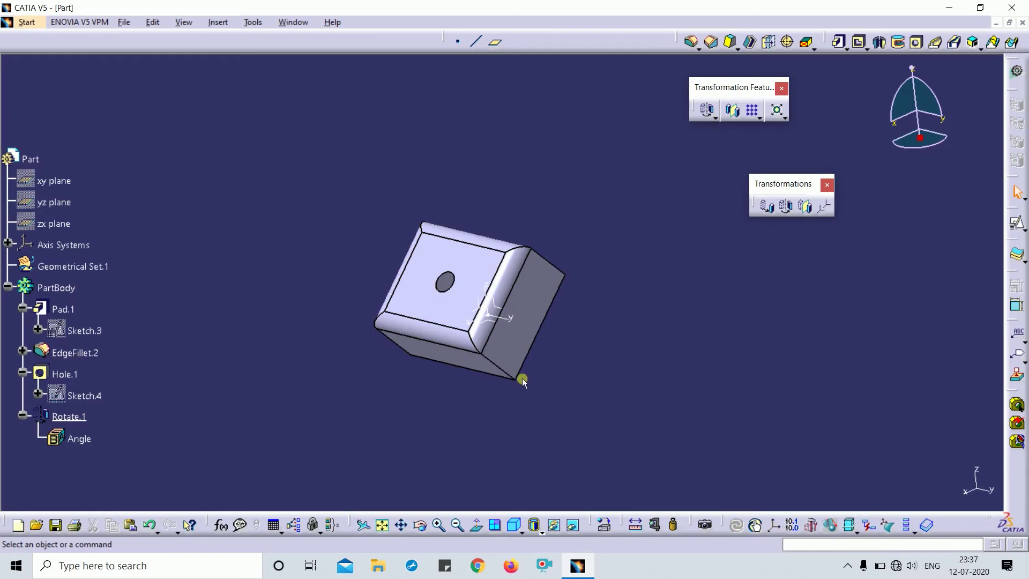
Undo the rotation of the body and restore the isometric view
{"action": "key", "text": "ctrl+z"}
{"action": "left_click", "coordinate": [693, 346]}
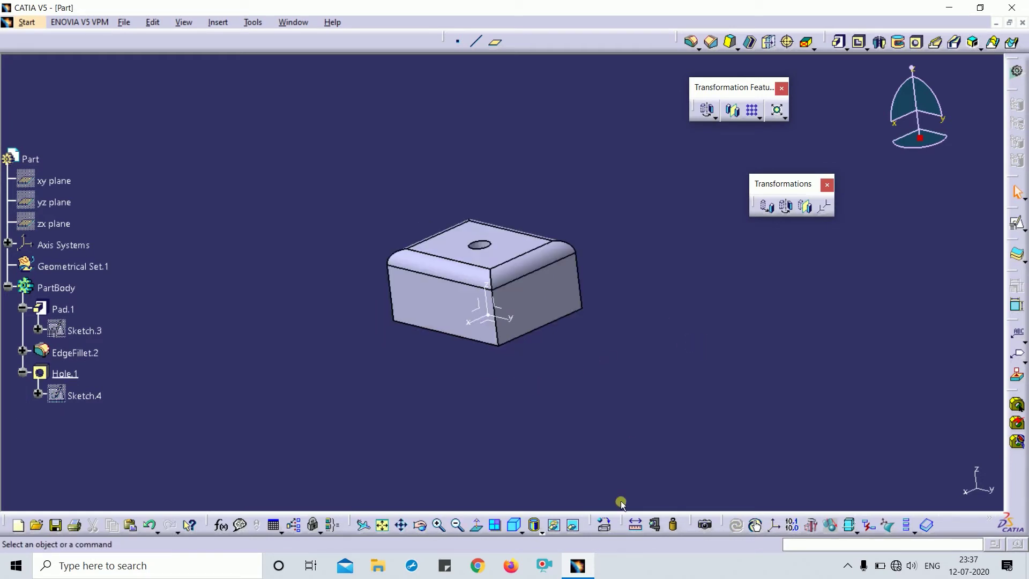
{"action": "left_click", "coordinate": [514, 525]}
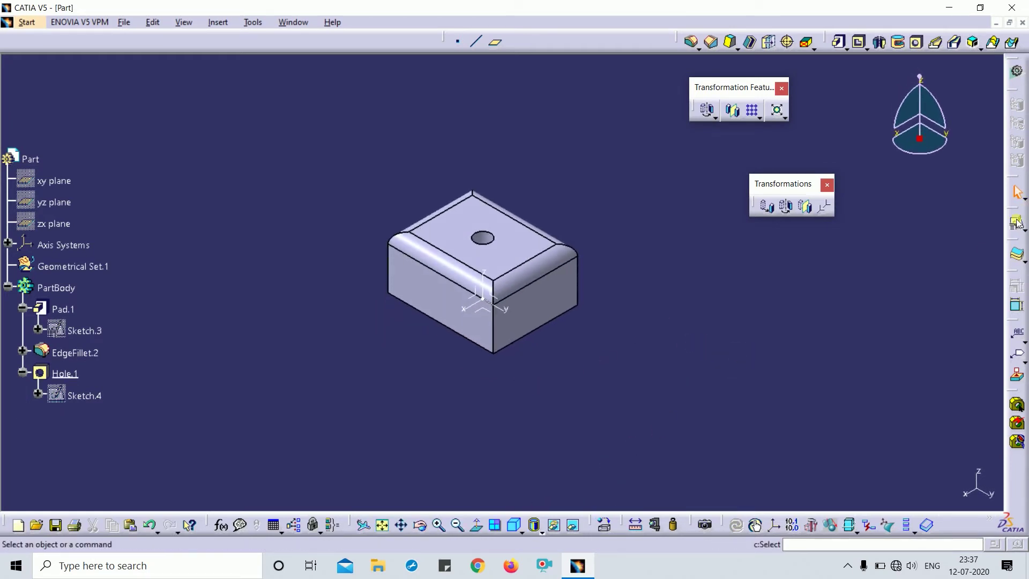
Sketch a centered rectangle beside the block on a positioned sketch on the YZ plane and pad it 50 mm
{"action": "left_click", "coordinate": [1017, 223]}
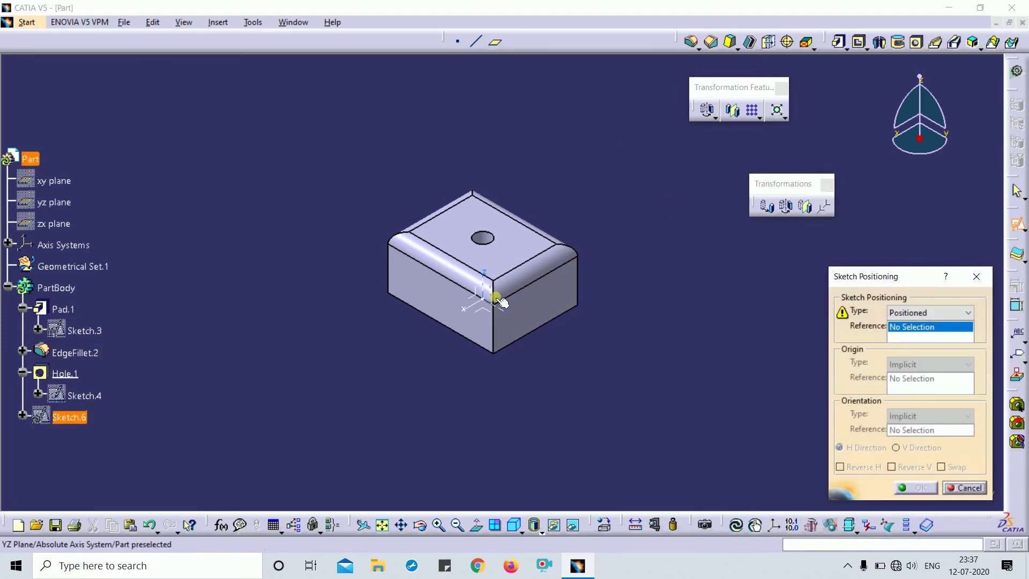
{"action": "left_click", "coordinate": [476, 300]}
{"action": "left_click", "coordinate": [917, 487]}
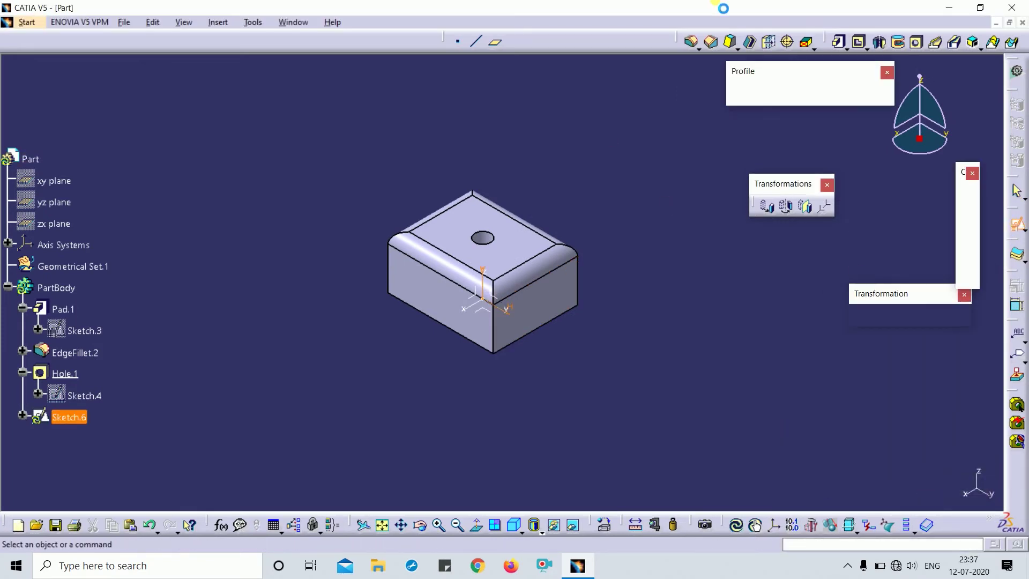
{"action": "left_click", "coordinate": [763, 95]}
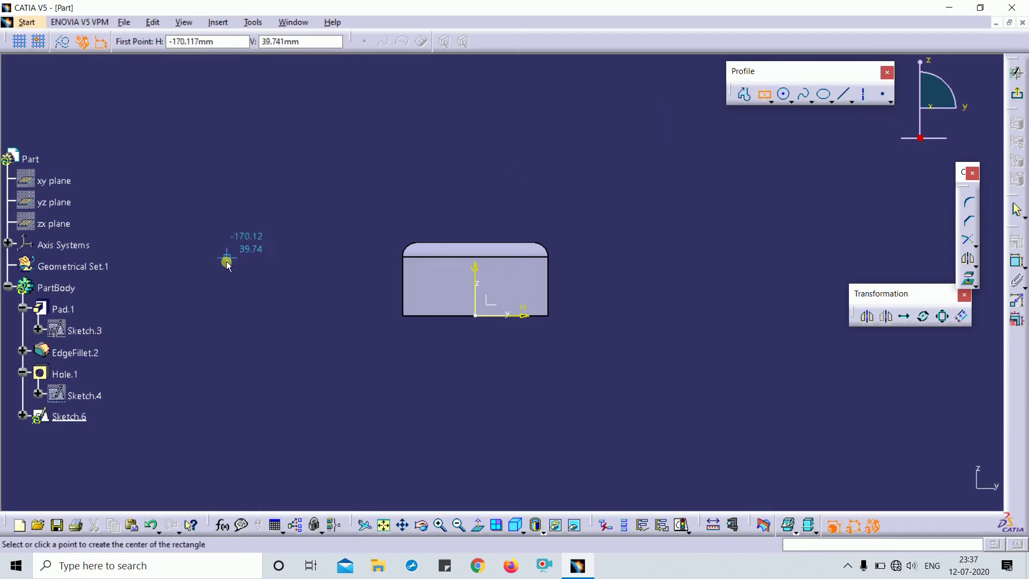
{"action": "left_click", "coordinate": [244, 260]}
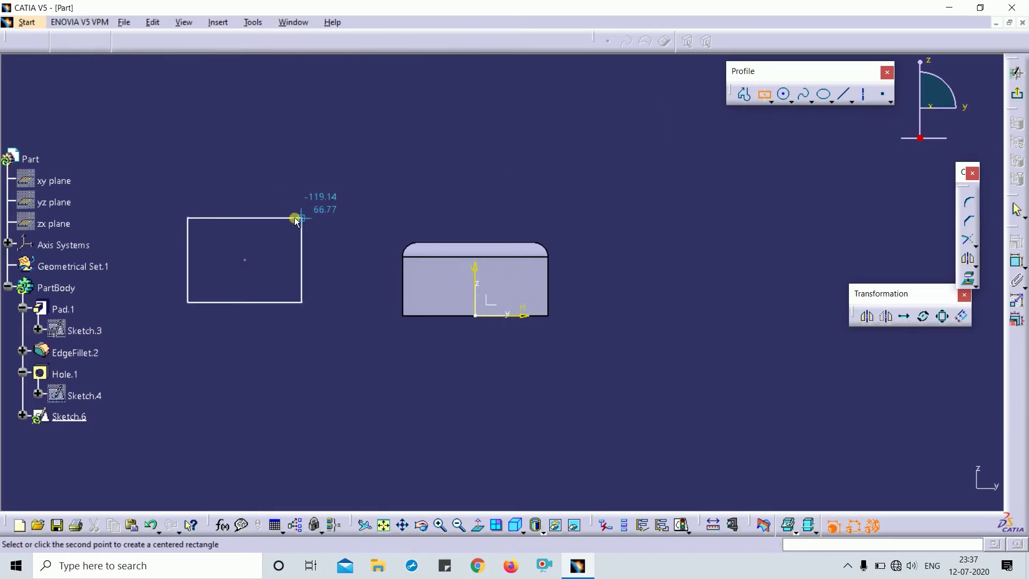
{"action": "left_click", "coordinate": [290, 214]}
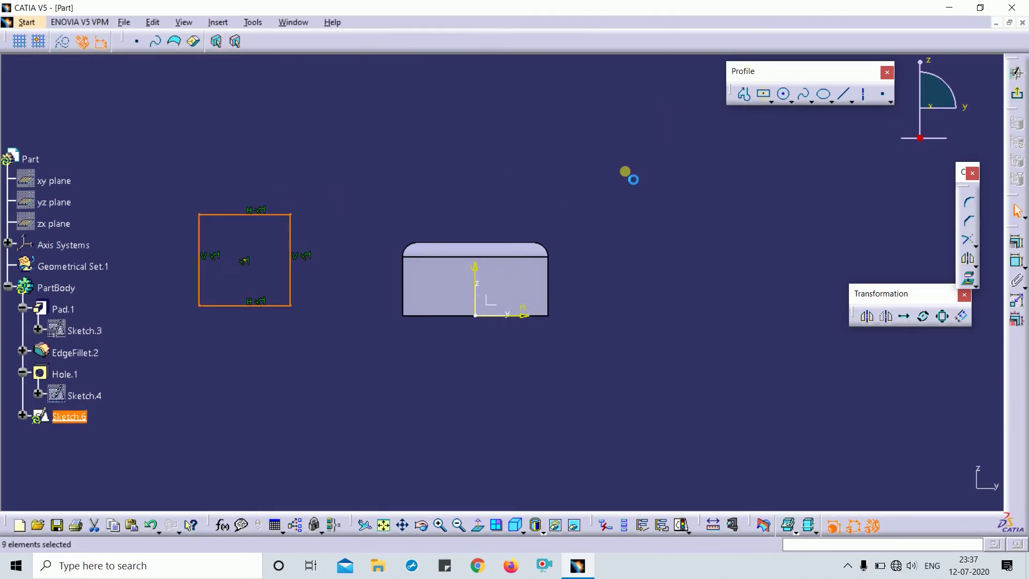
{"action": "left_click", "coordinate": [1016, 93]}
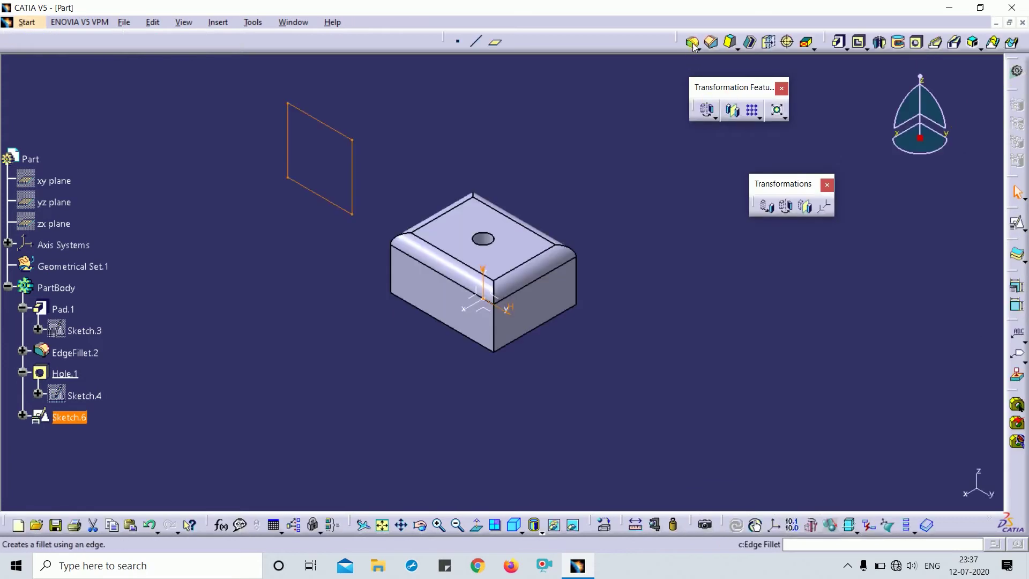
{"action": "left_click", "coordinate": [839, 42]}
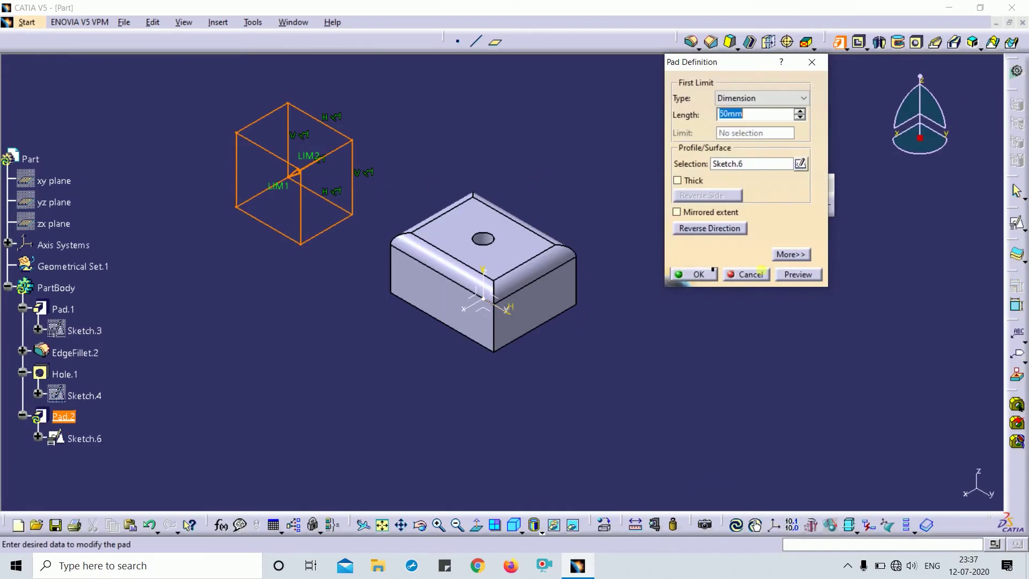
{"action": "left_click", "coordinate": [696, 276]}
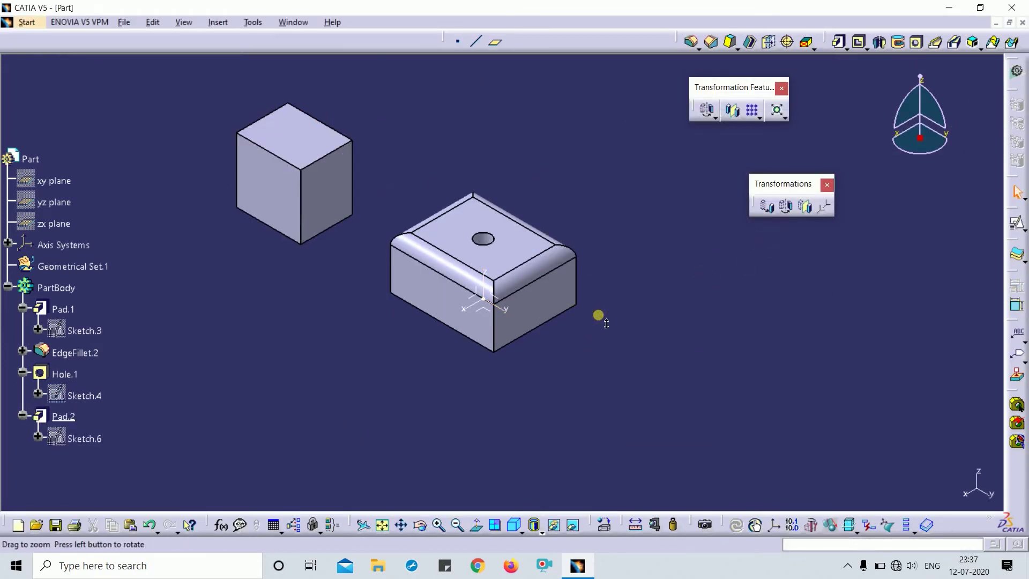
{"action": "left_click", "coordinate": [786, 207]}
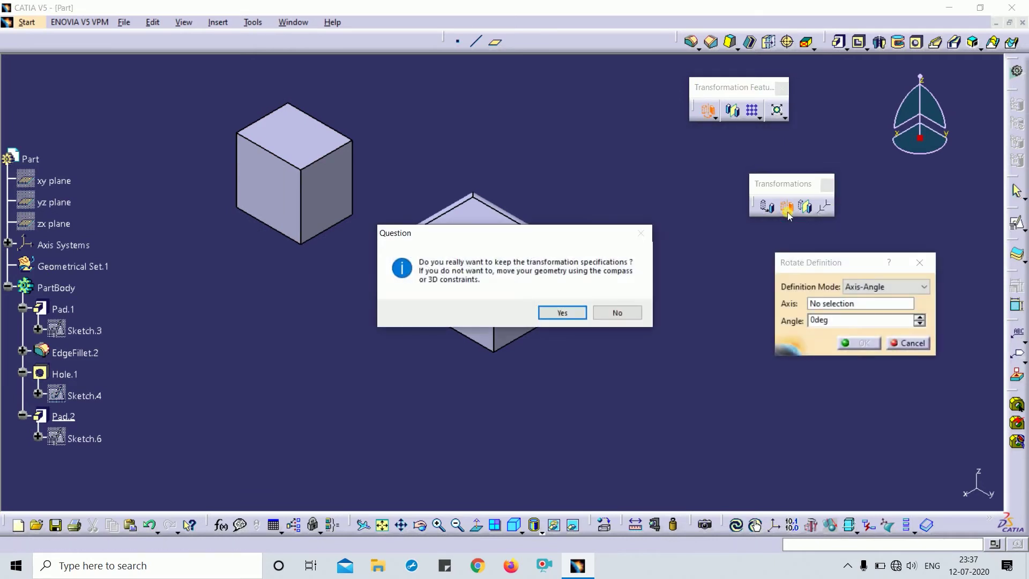
{"action": "left_click", "coordinate": [562, 320]}
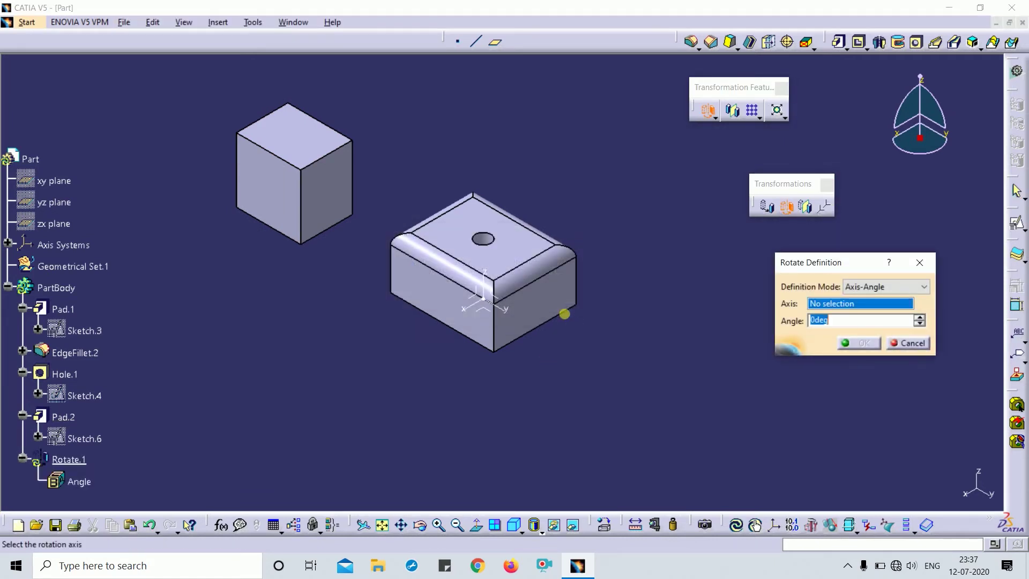
{"action": "left_click", "coordinate": [876, 288]}
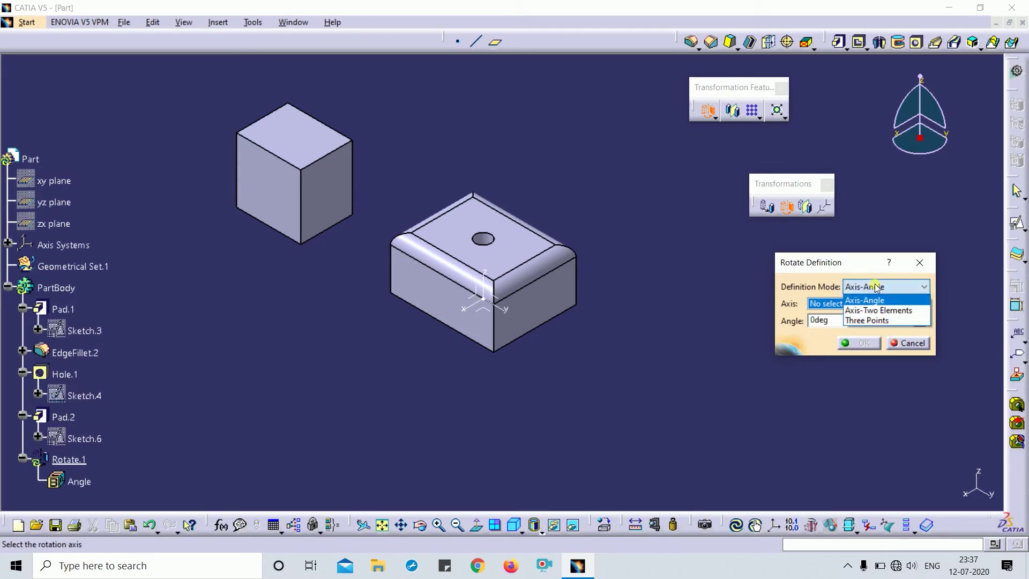
{"action": "left_click", "coordinate": [875, 310]}
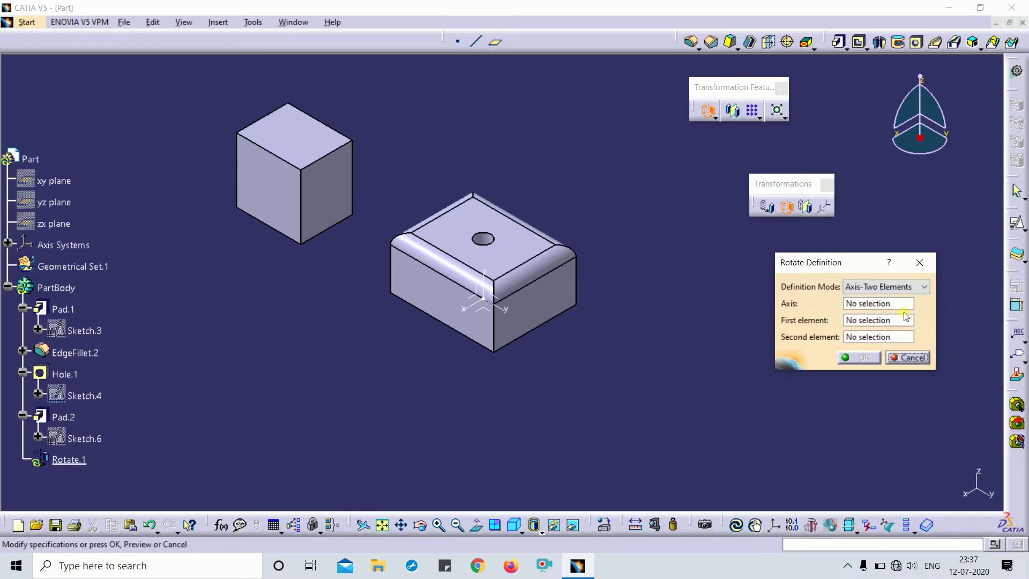
{"action": "left_click", "coordinate": [878, 304]}
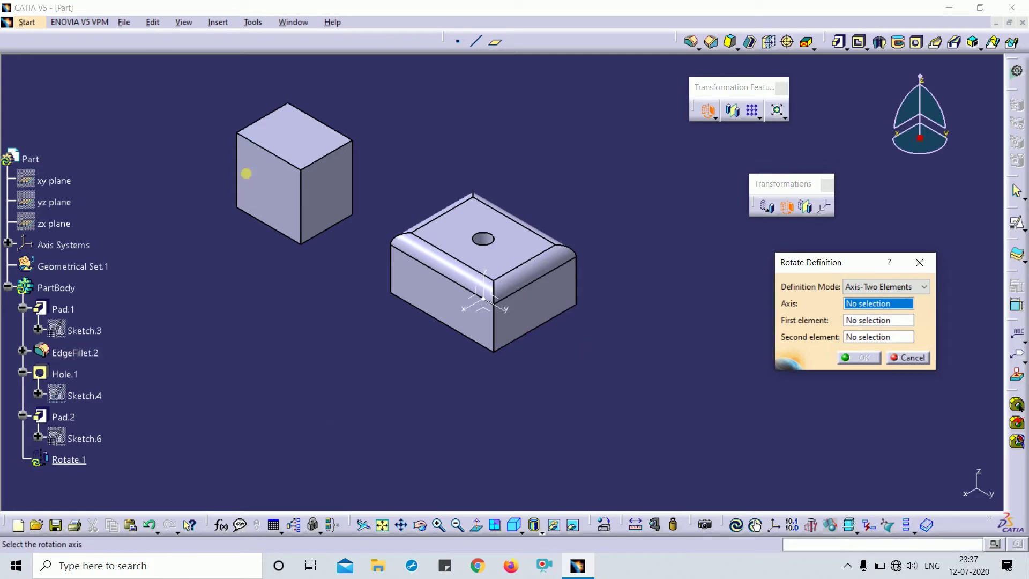
{"action": "left_click", "coordinate": [491, 288]}
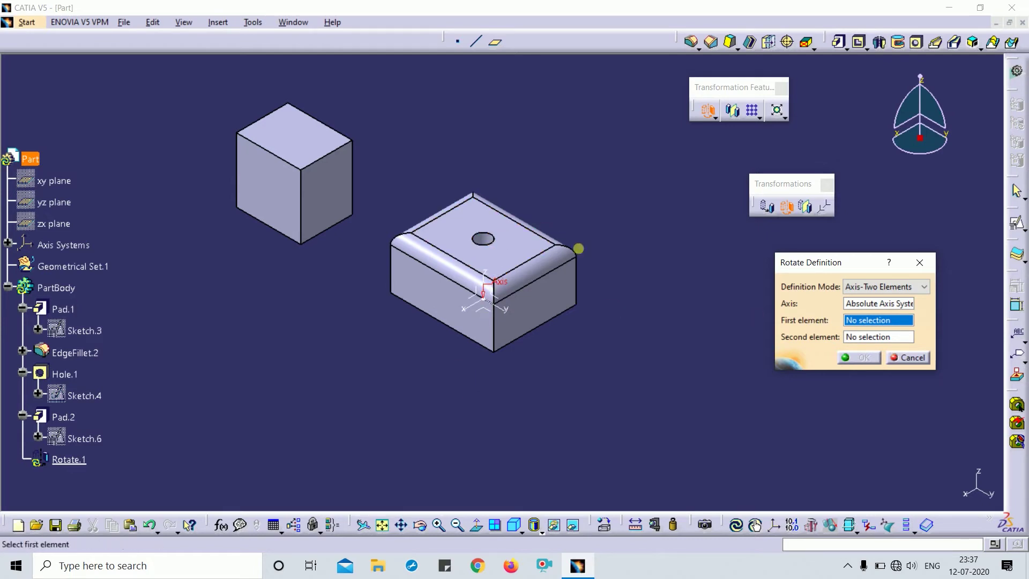
{"action": "left_click", "coordinate": [560, 294]}
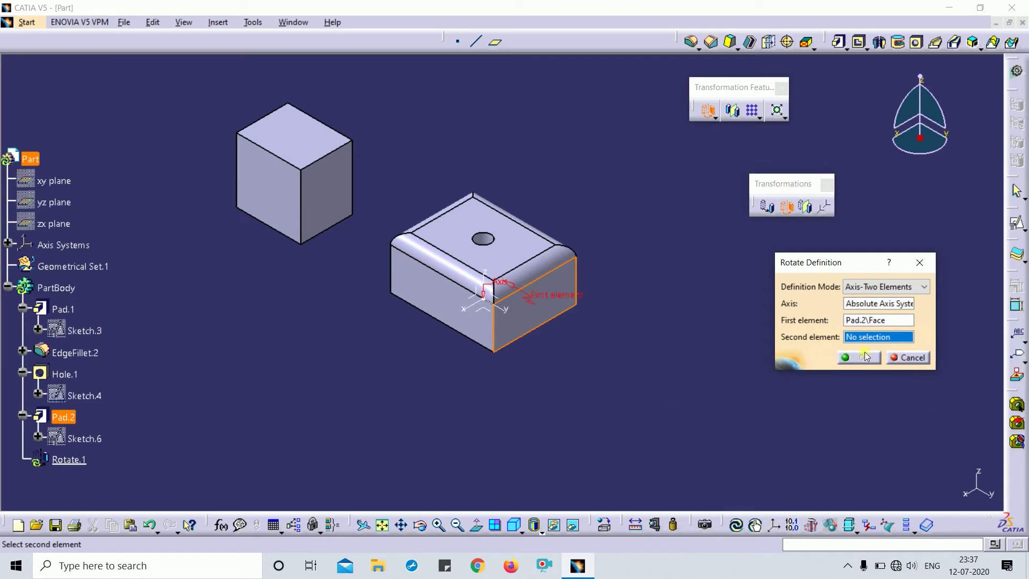
{"action": "left_click", "coordinate": [925, 356]}
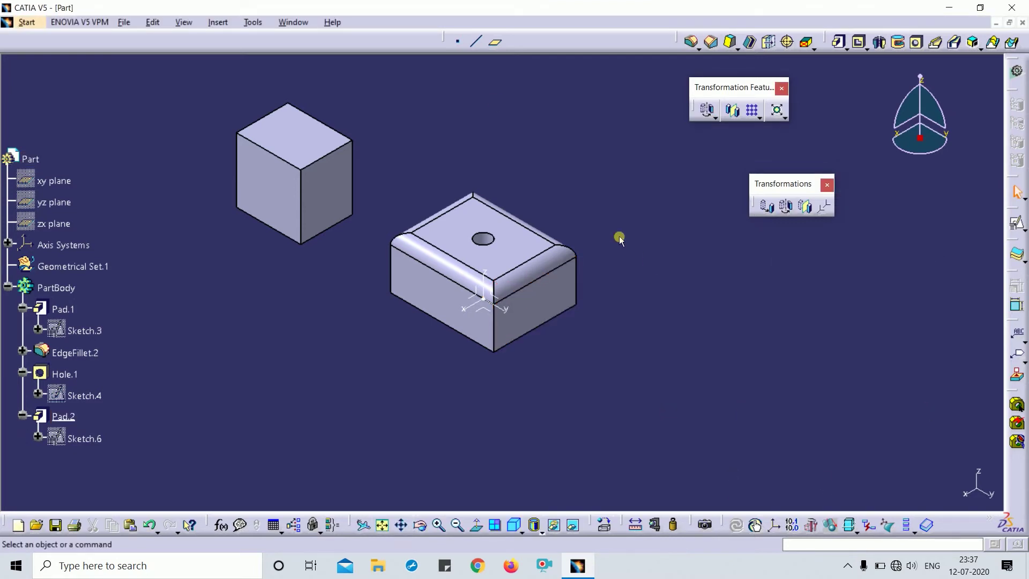
Create a coordinate point away from the block along the X axis of the absolute axis system
{"action": "left_click", "coordinate": [458, 42]}
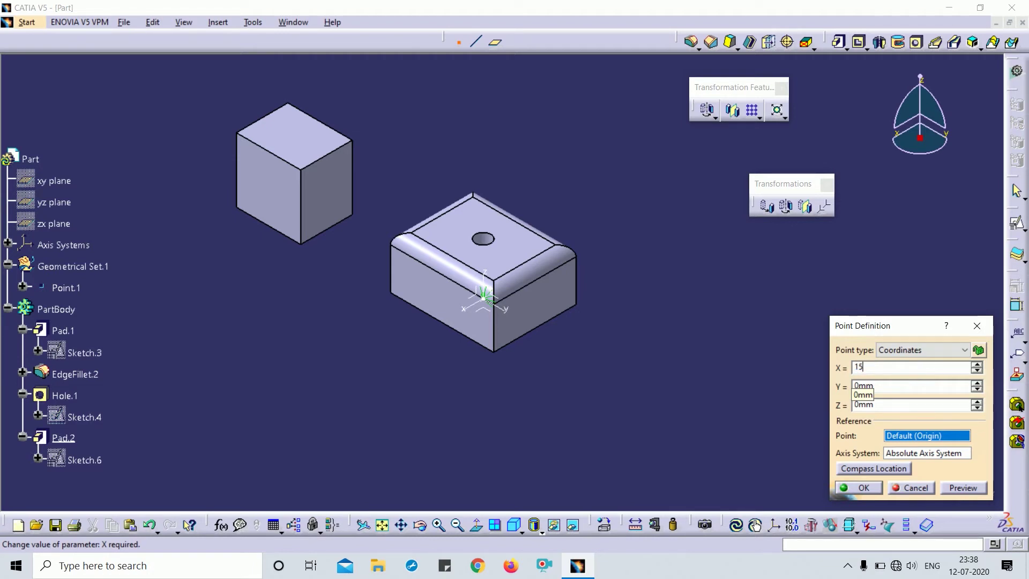
{"action": "key", "text": "Return"}
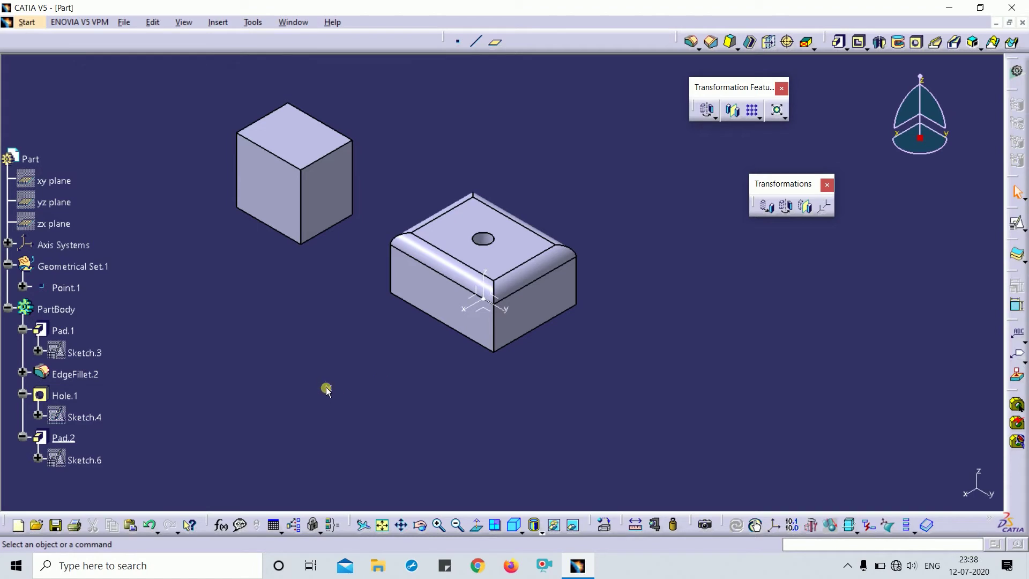
Rotate the body in Axis-Two Elements mode about the Z axis, from Point.1 to the filleted block's side face facing X
{"action": "left_click", "coordinate": [783, 208]}
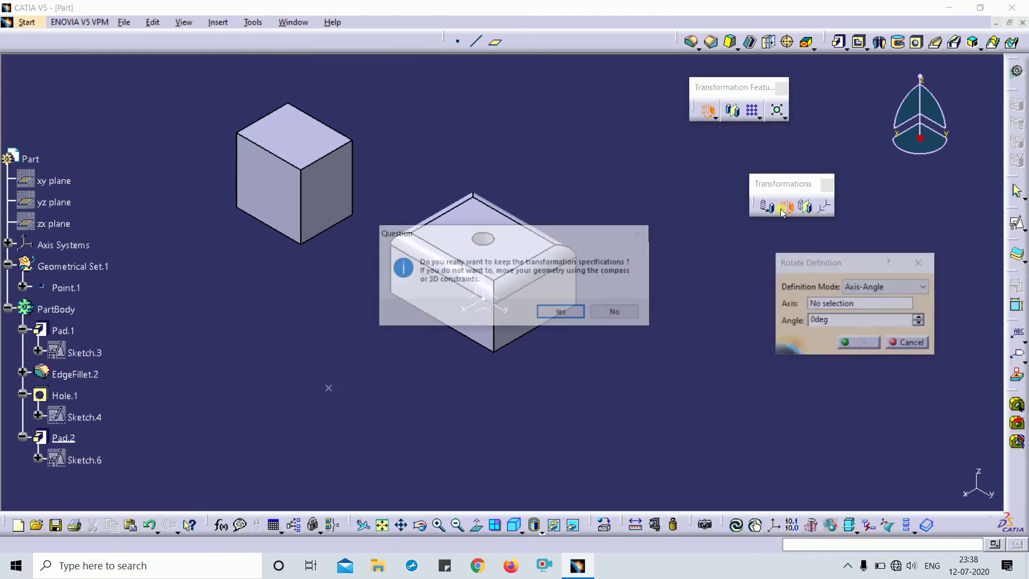
{"action": "left_click", "coordinate": [559, 316]}
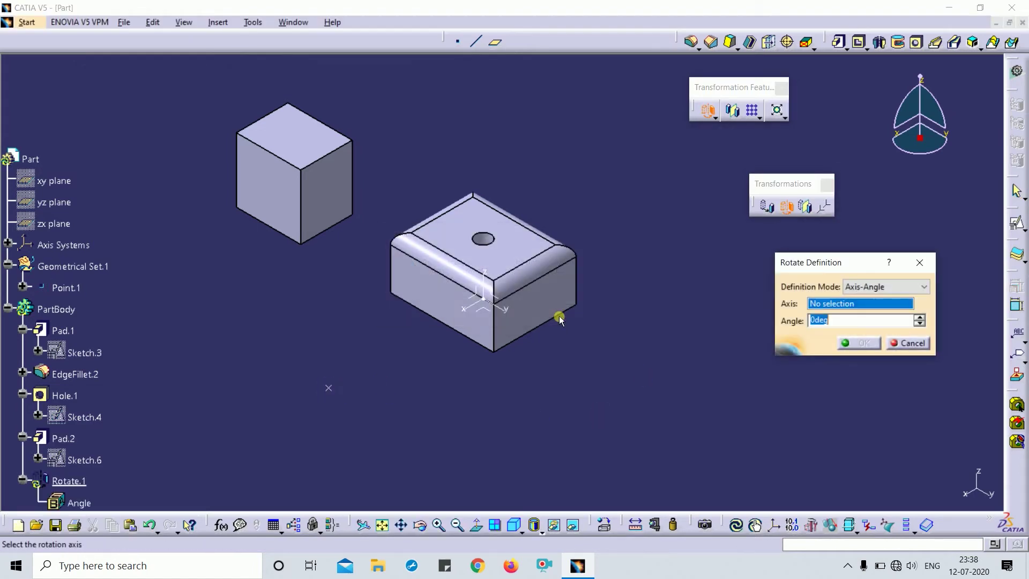
{"action": "left_click", "coordinate": [871, 289]}
{"action": "left_click", "coordinate": [879, 311]}
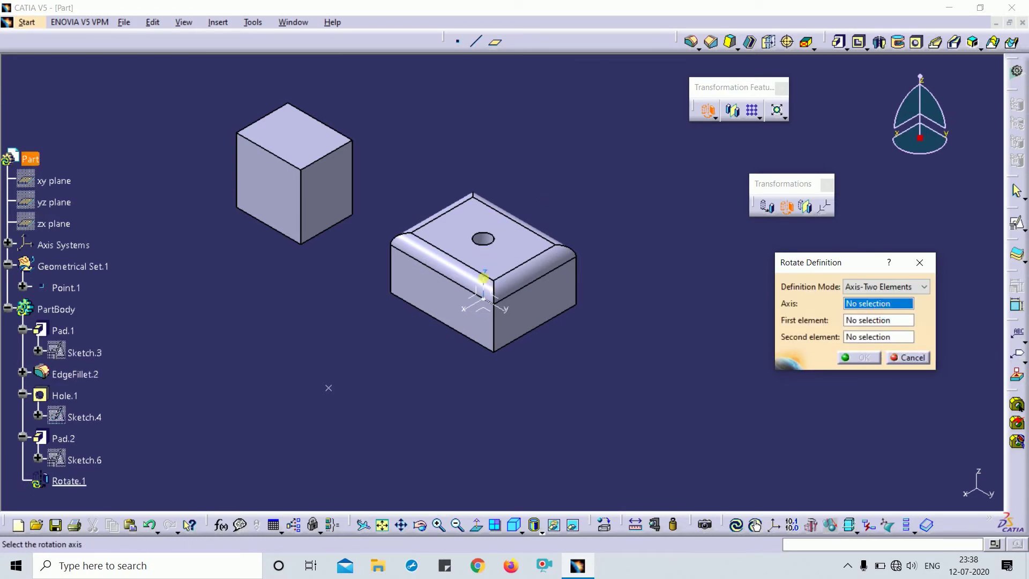
{"action": "left_click", "coordinate": [483, 277]}
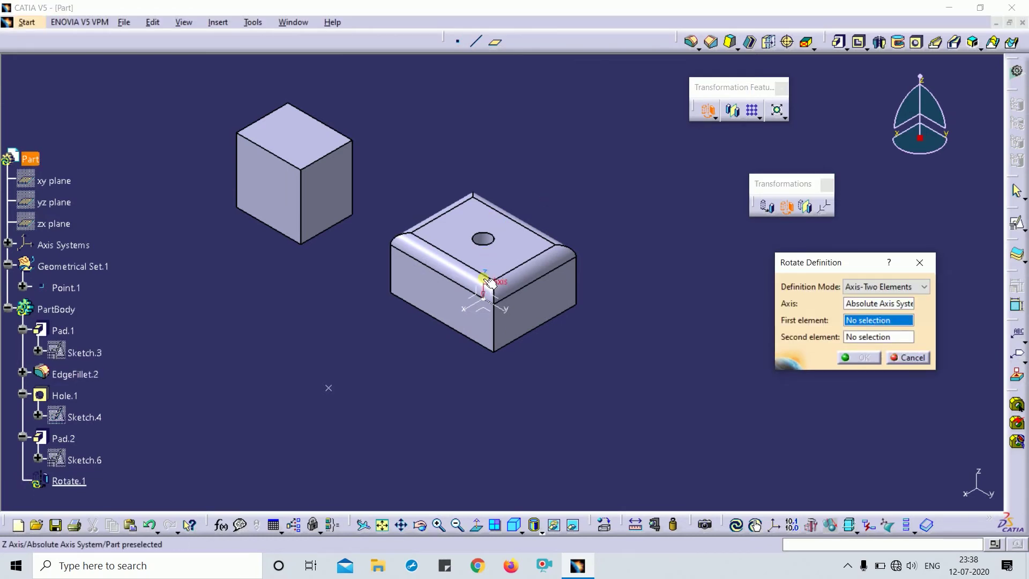
{"action": "left_click", "coordinate": [330, 386]}
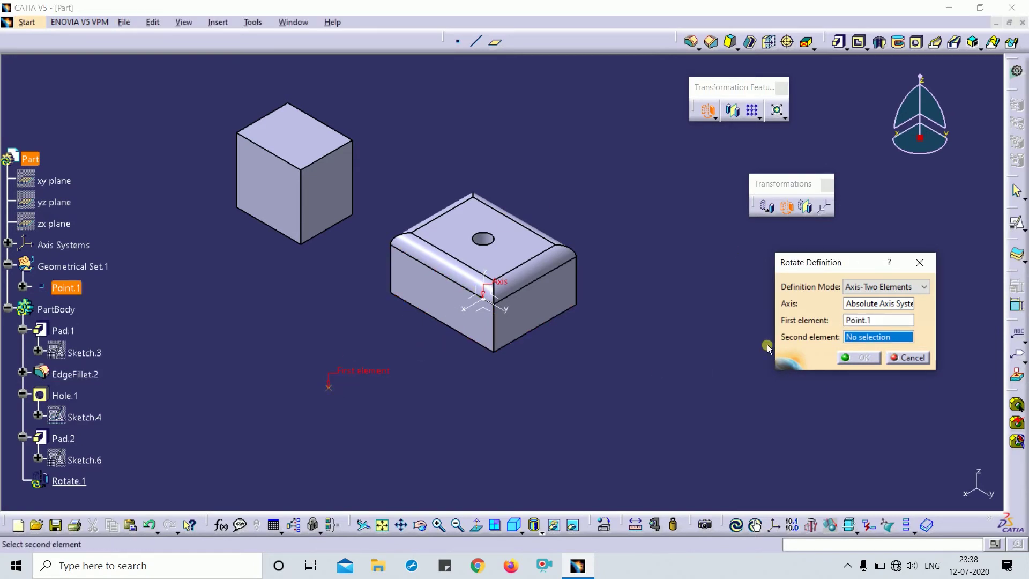
{"action": "left_click", "coordinate": [450, 295]}
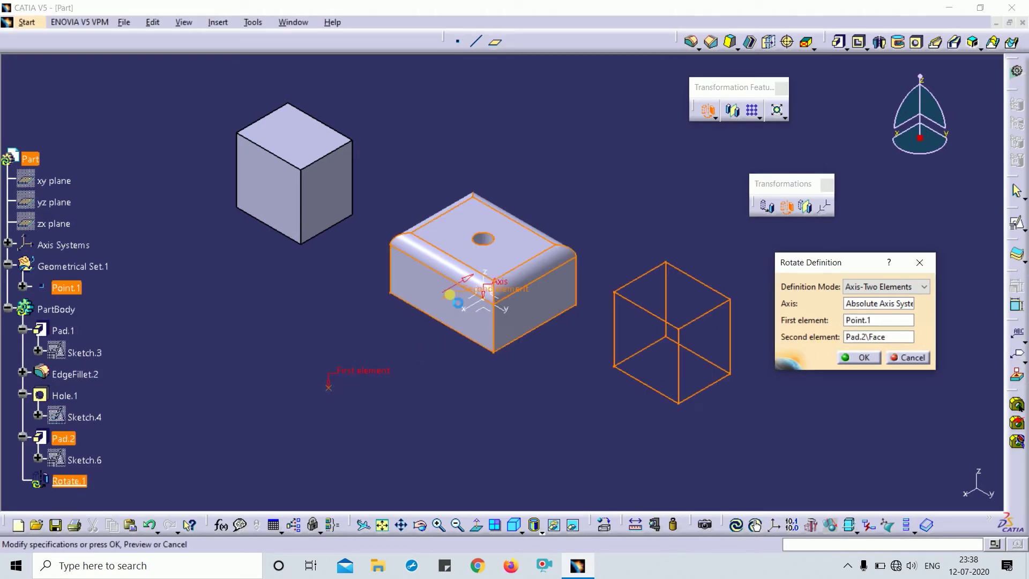
{"action": "middle_click_drag", "start_coordinate": [536, 353], "coordinate": [710, 366]}
{"action": "left_click", "coordinate": [861, 356]}
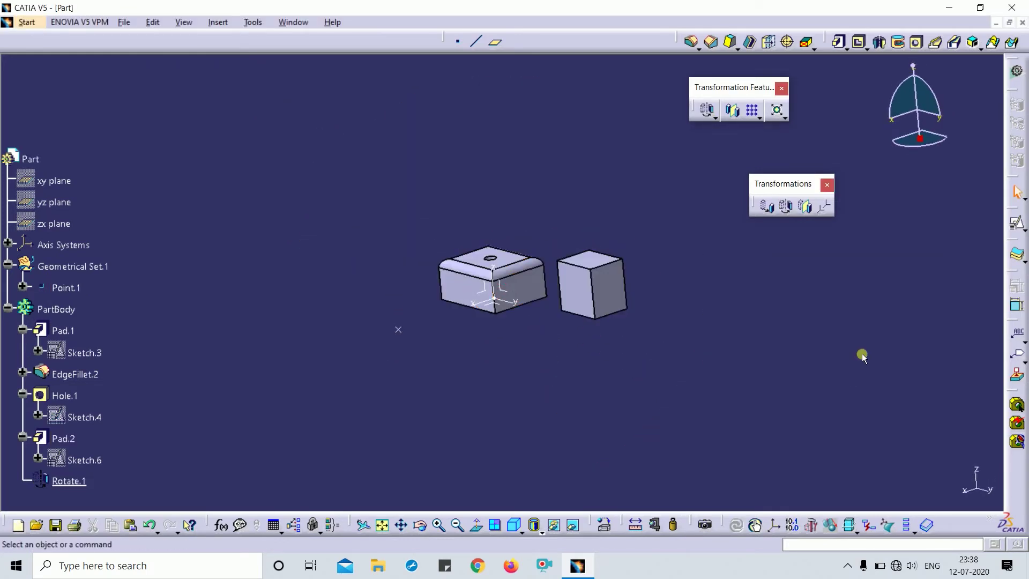
Inspect the rotated body from several angles and undo the two-element rotation
{"action": "middle_click_drag", "start_coordinate": [324, 224], "coordinate": [359, 270]}
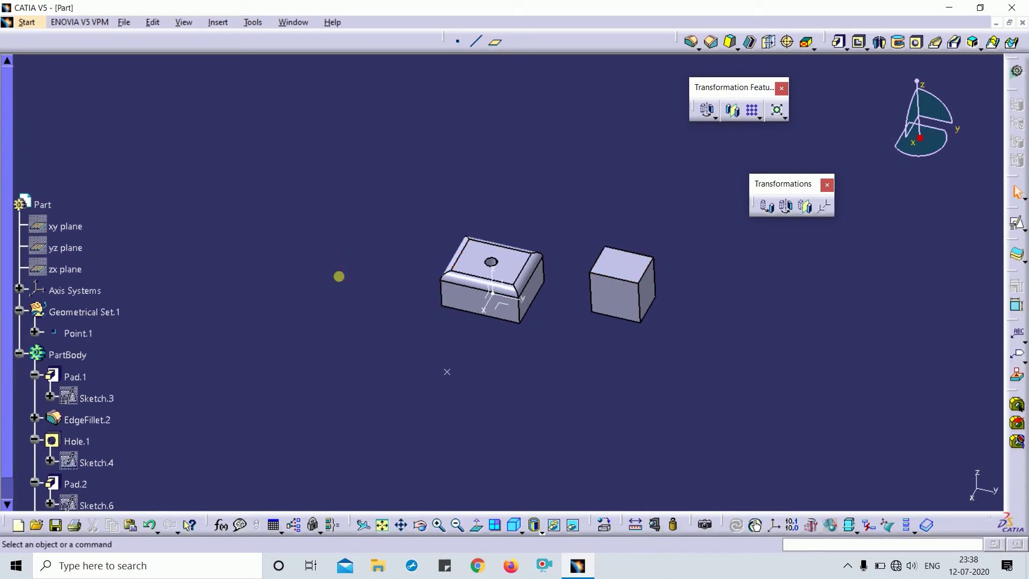
{"action": "middle_click_drag", "start_coordinate": [638, 384], "coordinate": [659, 404]}
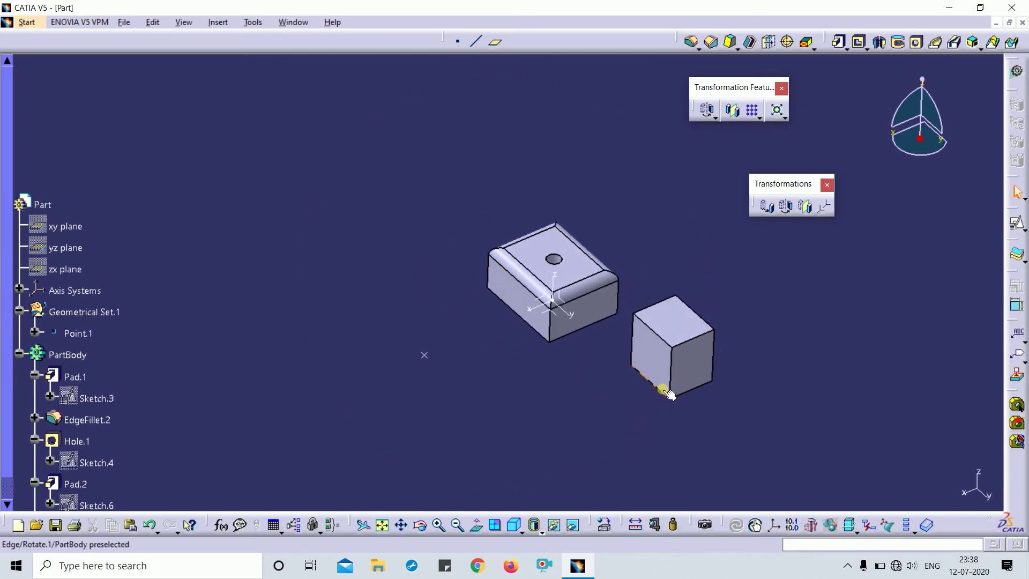
{"action": "left_click", "coordinate": [750, 383]}
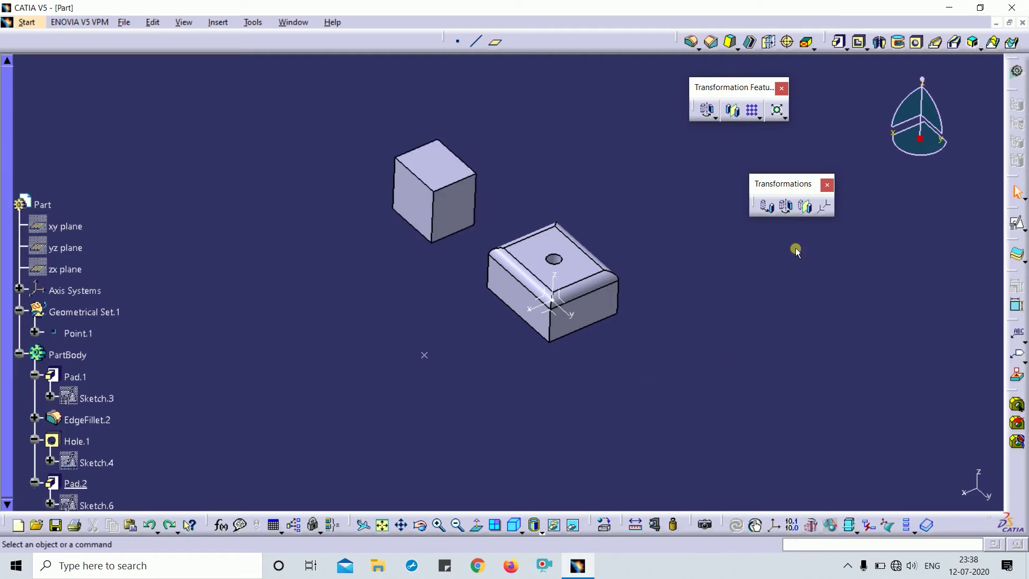
{"action": "left_click", "coordinate": [787, 208]}
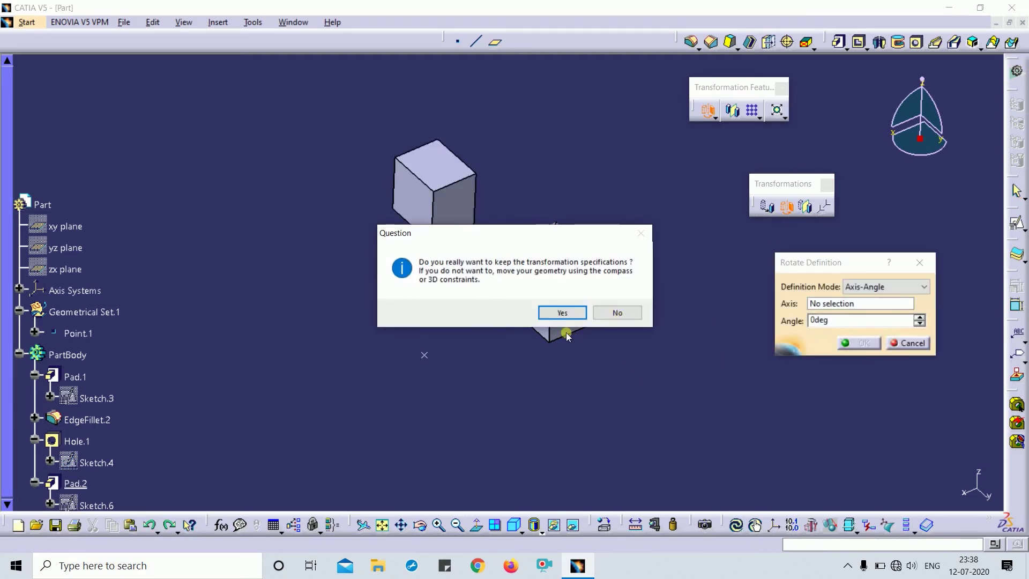
{"action": "left_click", "coordinate": [563, 313]}
{"action": "left_click", "coordinate": [872, 286]}
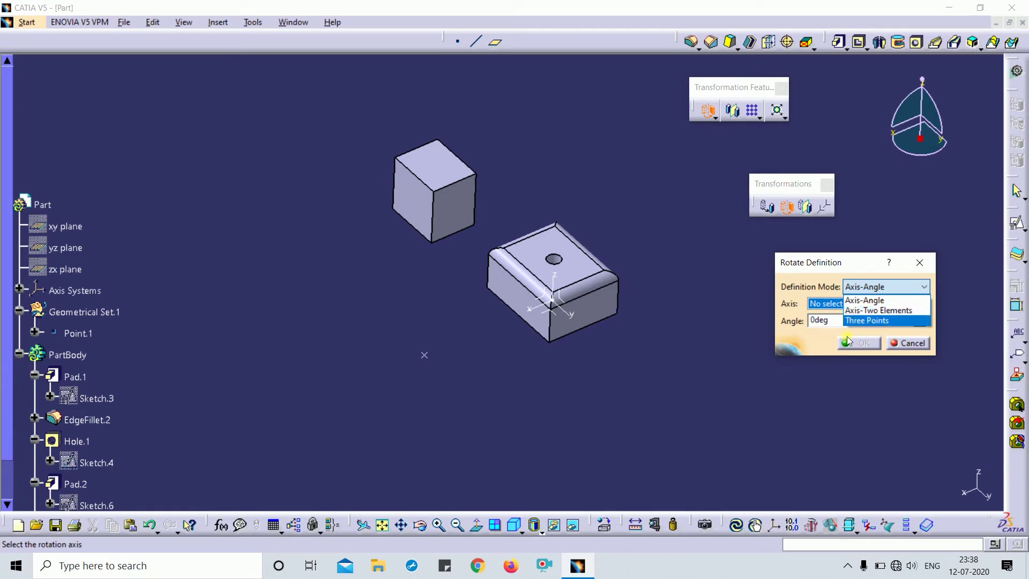
{"action": "left_click", "coordinate": [903, 348]}
{"action": "left_click", "coordinate": [919, 346]}
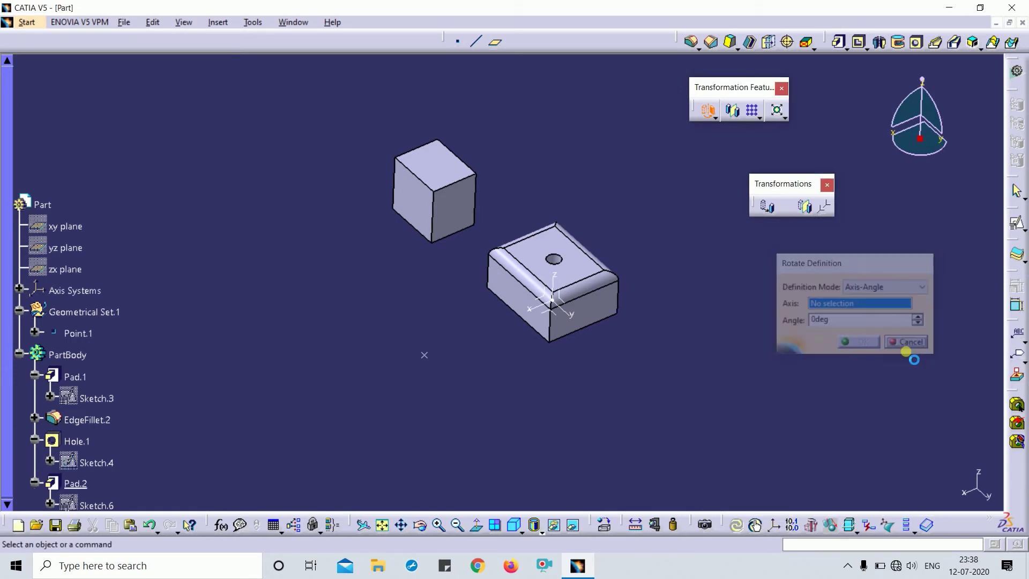
Create a second coordinate point at X 0, Y 100 and Z 0 mm in the absolute axis system
{"action": "left_click", "coordinate": [457, 41]}
{"action": "left_click", "coordinate": [425, 354]}
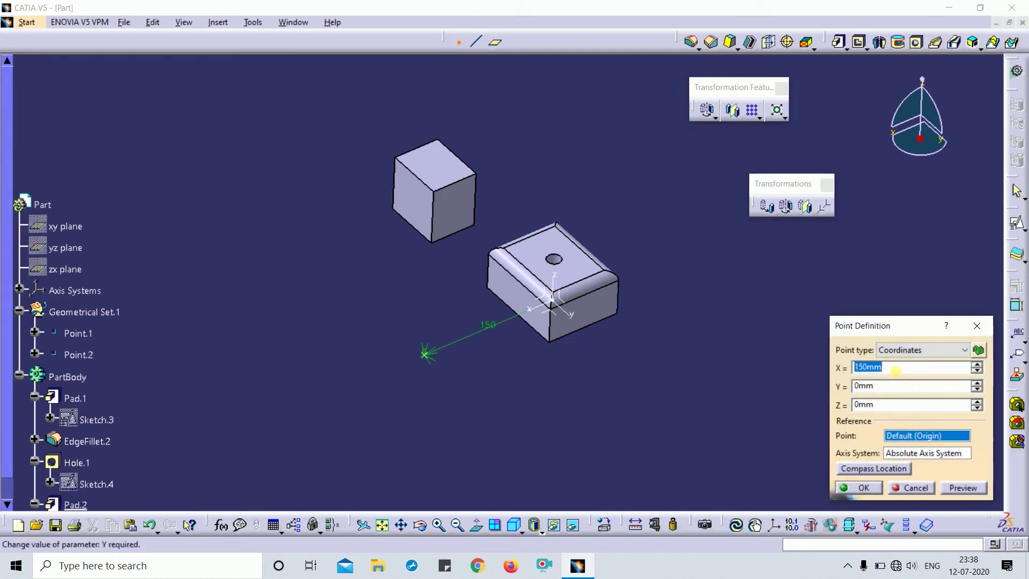
{"action": "type", "text": "0"}
{"action": "key", "text": "Tab"}
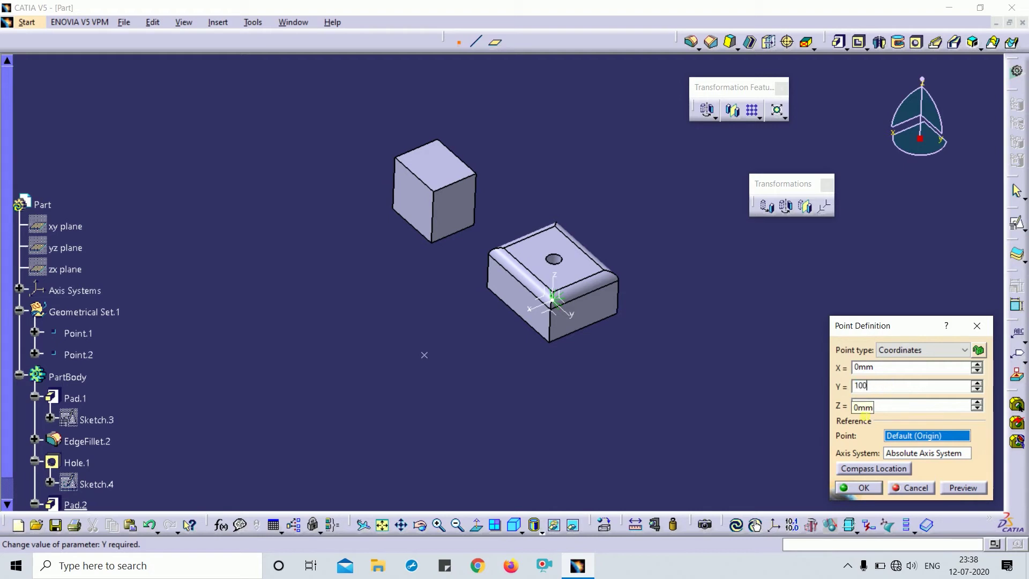
{"action": "left_click", "coordinate": [863, 487]}
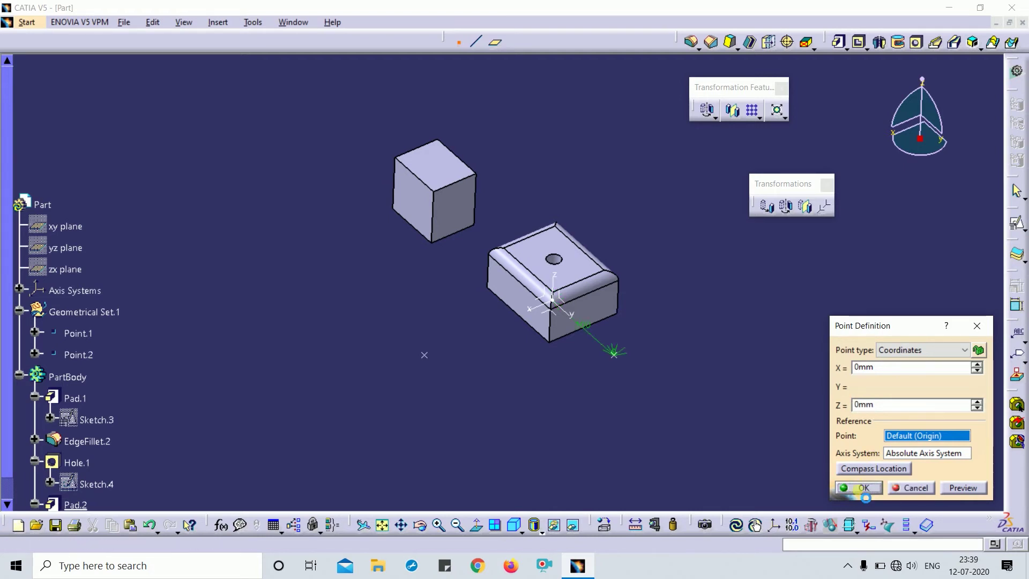
Rotate the body in Three Points mode using Point.1, Point.2 and the absolute axis system's origin
{"action": "middle_click_drag", "start_coordinate": [500, 424], "coordinate": [579, 342]}
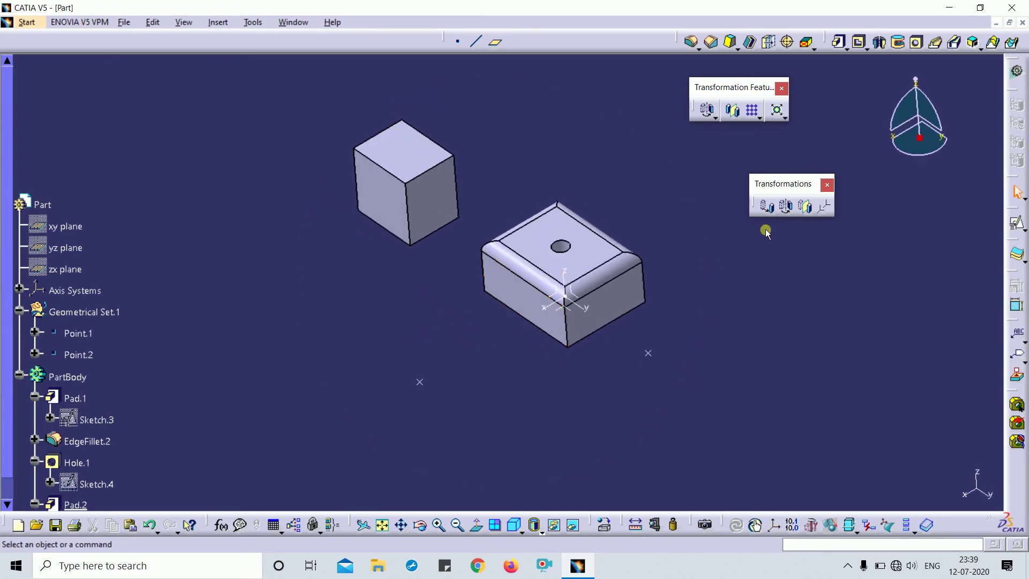
{"action": "left_click", "coordinate": [787, 207]}
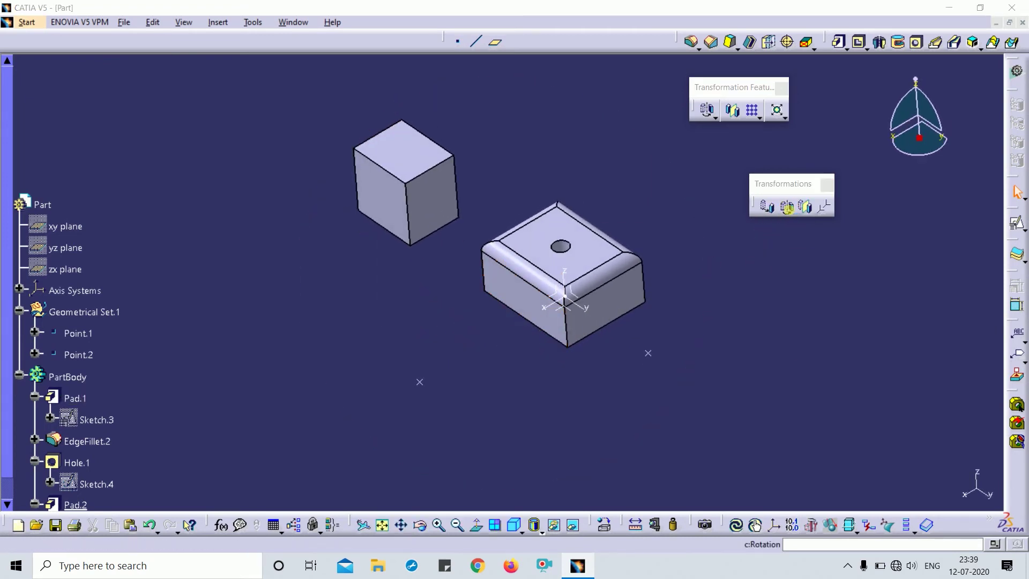
{"action": "left_click", "coordinate": [562, 315]}
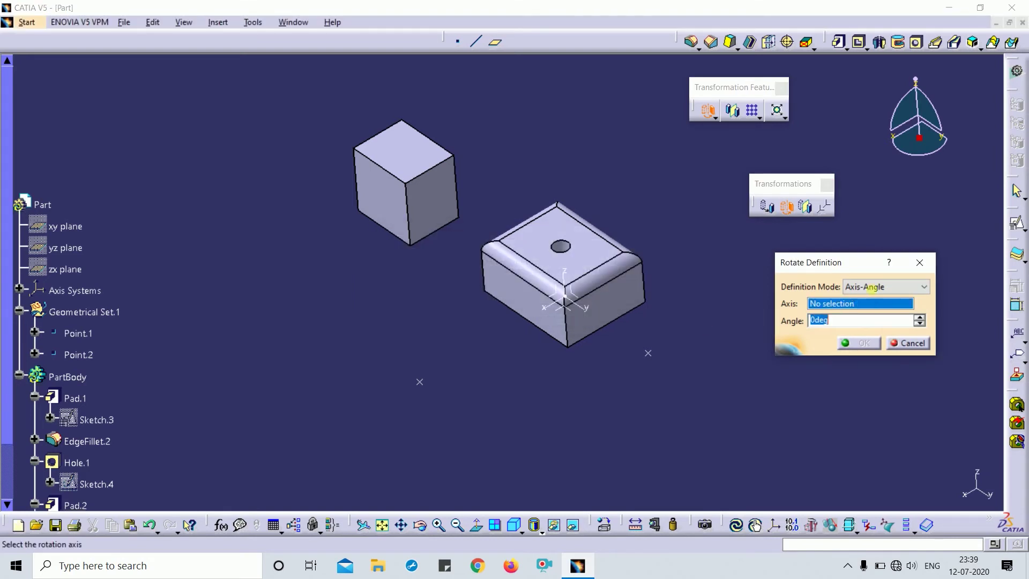
{"action": "left_click", "coordinate": [874, 287]}
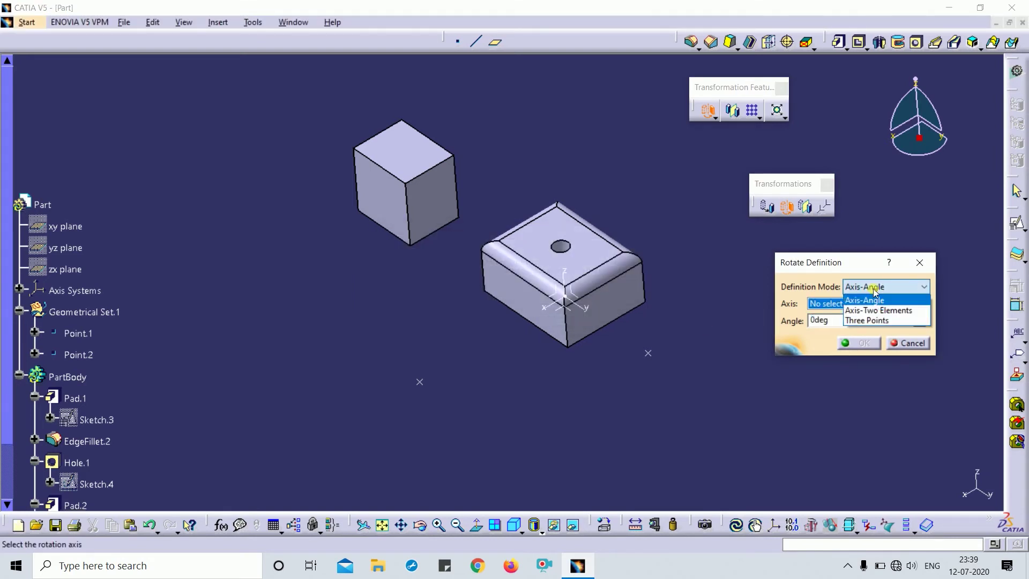
{"action": "left_click", "coordinate": [867, 321]}
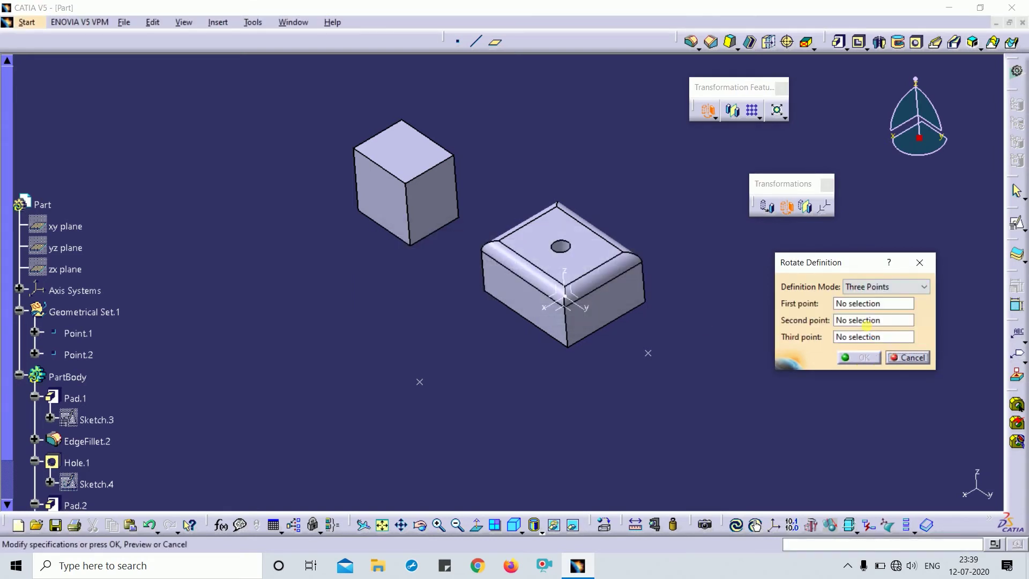
{"action": "left_click", "coordinate": [855, 303]}
{"action": "left_click", "coordinate": [420, 381]}
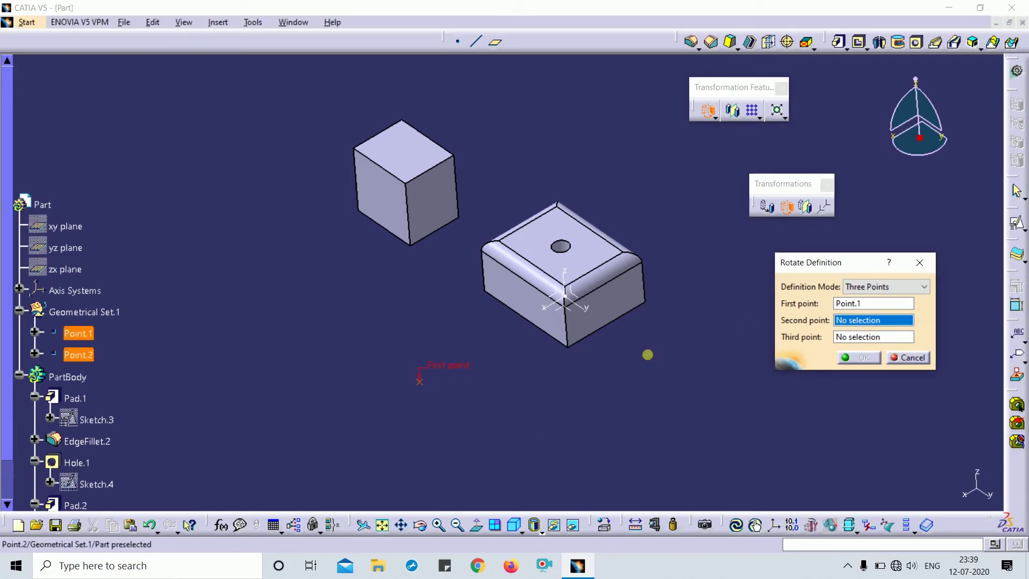
{"action": "left_click", "coordinate": [648, 352]}
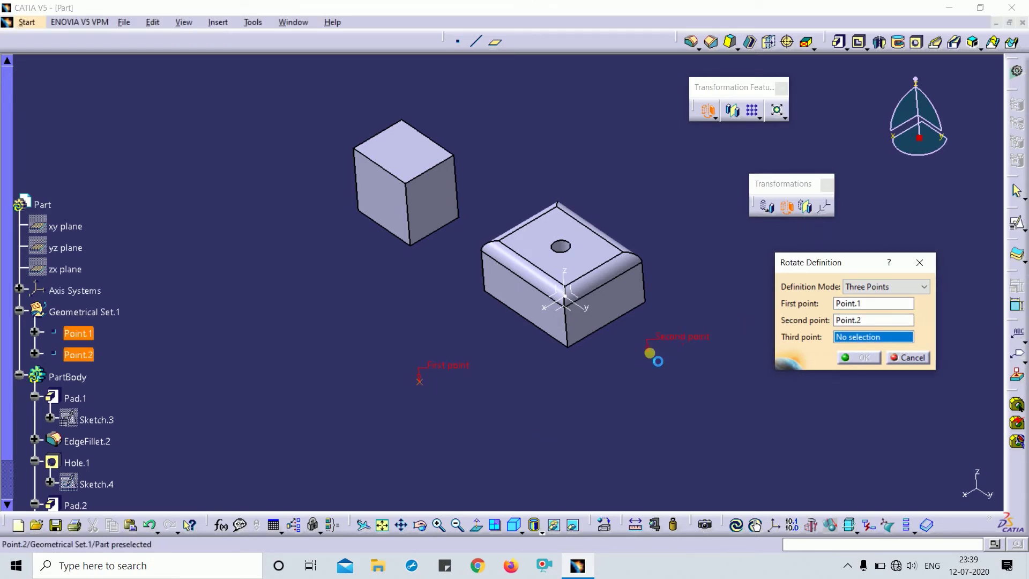
{"action": "left_click", "coordinate": [564, 294]}
{"action": "left_click", "coordinate": [858, 357]}
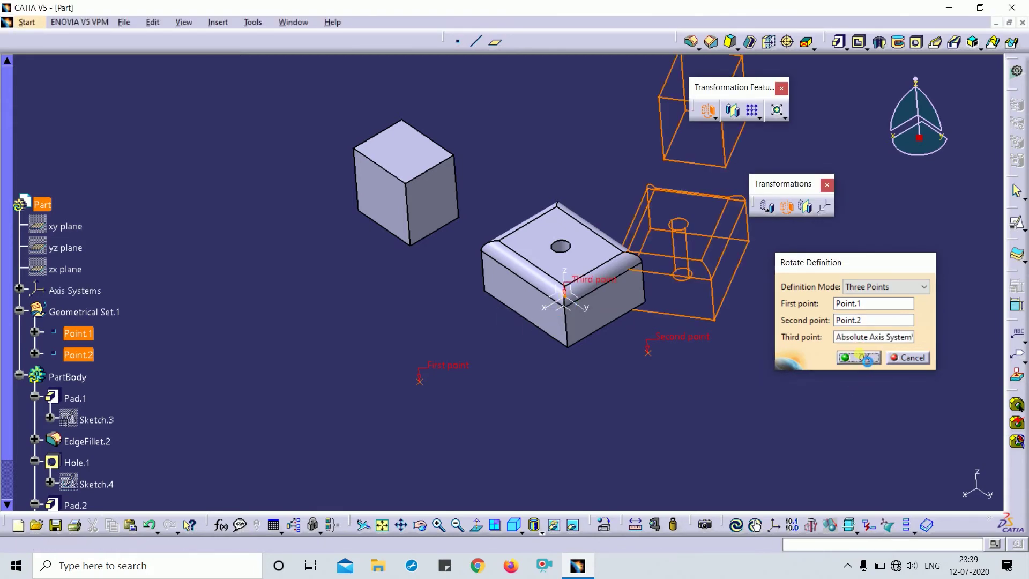
Delete Pad.2, the separate box beside the filleted block, while keeping its sketch
{"action": "middle_click_drag", "start_coordinate": [670, 358], "coordinate": [466, 246]}
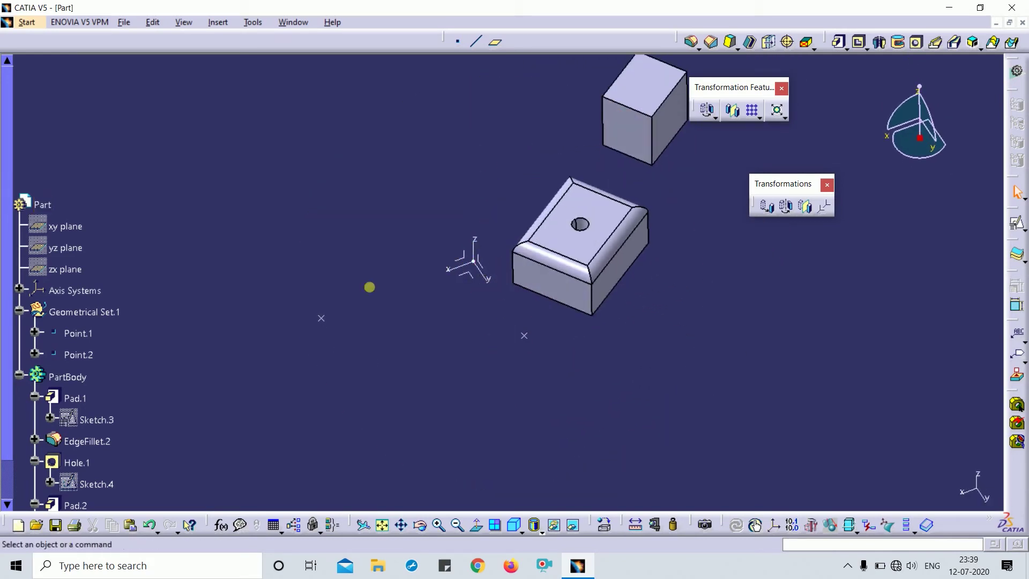
{"action": "scroll", "coordinate": [210, 368], "scroll_direction": "down", "scroll_amount": 3}
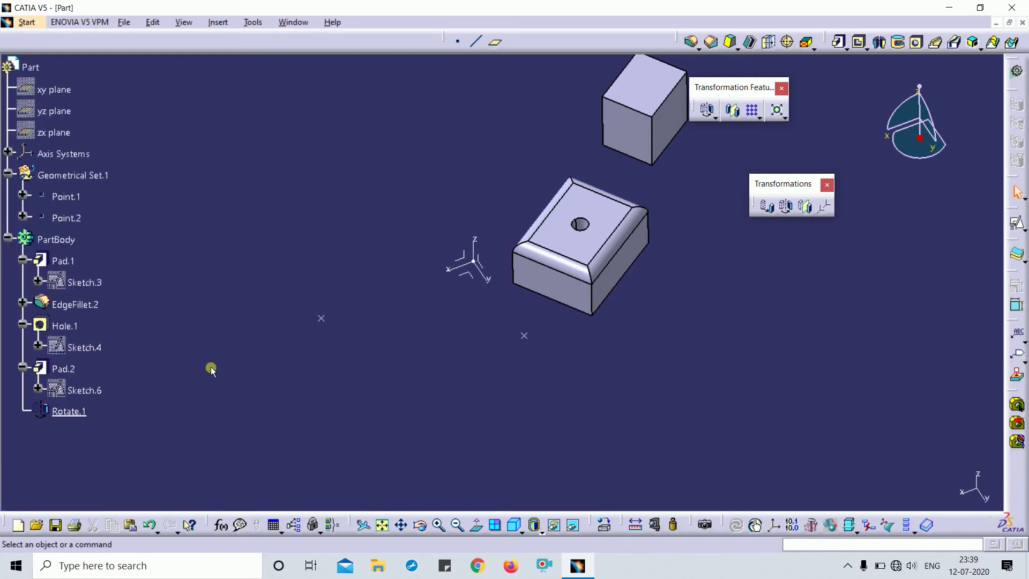
{"action": "left_click", "coordinate": [77, 373]}
{"action": "key", "text": "Delete"}
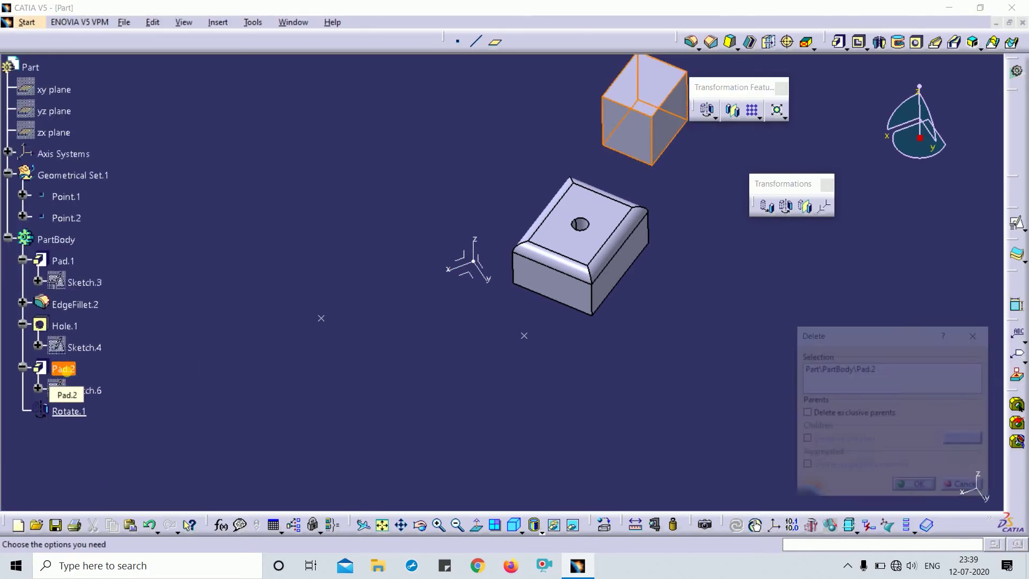
{"action": "left_click", "coordinate": [912, 484]}
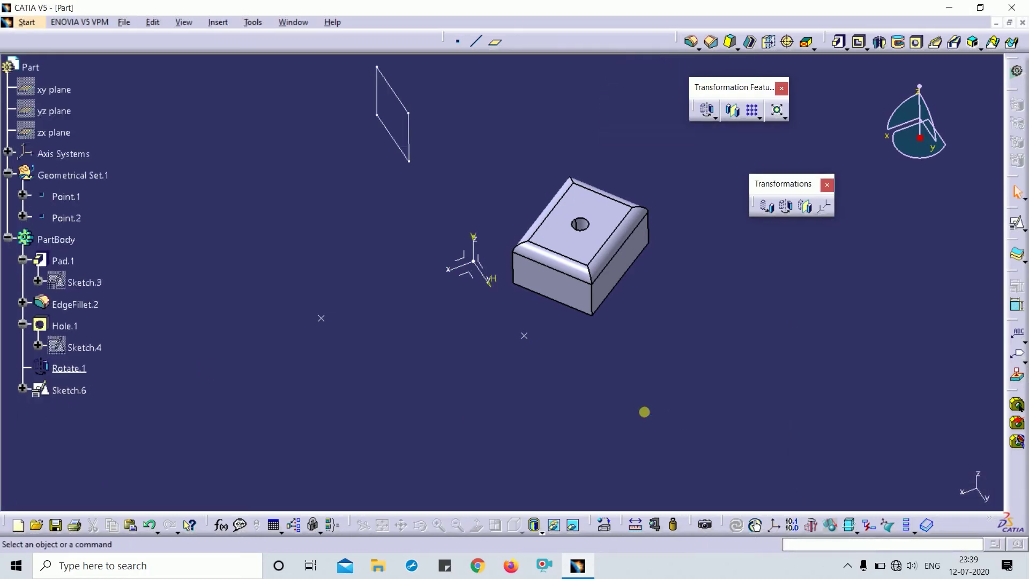
Hide the rectangle sketch left over from the deleted pad
{"action": "middle_click_drag", "start_coordinate": [644, 412], "coordinate": [431, 251]}
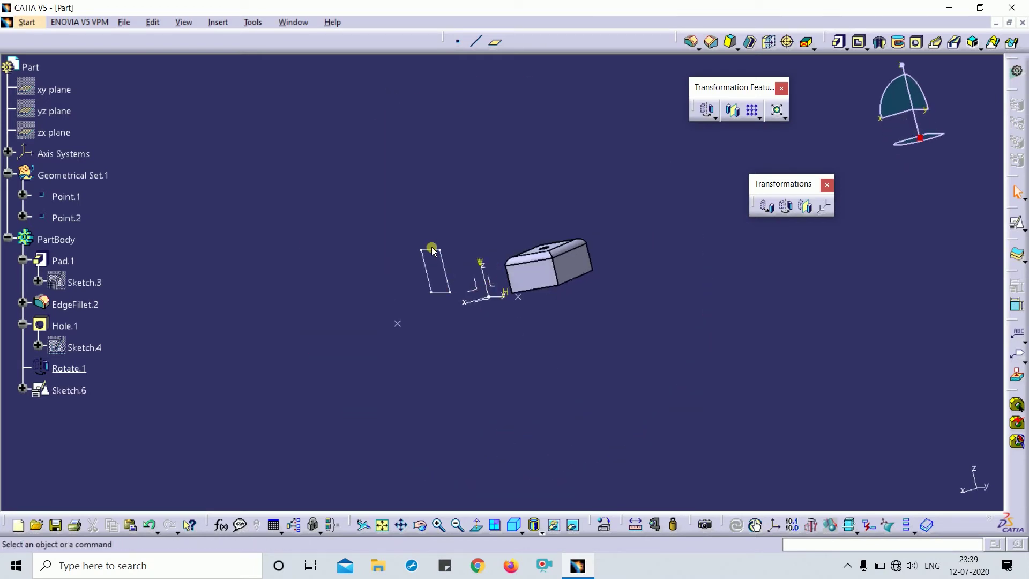
{"action": "left_click", "coordinate": [435, 249]}
{"action": "left_click", "coordinate": [553, 527]}
{"action": "left_click", "coordinate": [516, 531]}
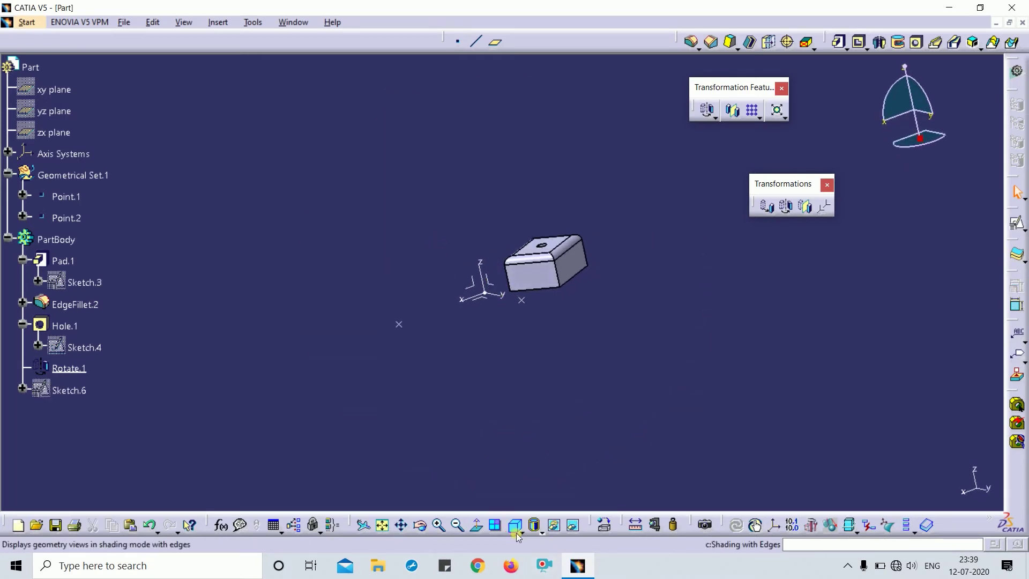
Reopen the three-point rotation to examine its points and the block's original and rotated positions, closing it without changes
{"action": "middle_click_drag", "start_coordinate": [714, 408], "coordinate": [545, 399]}
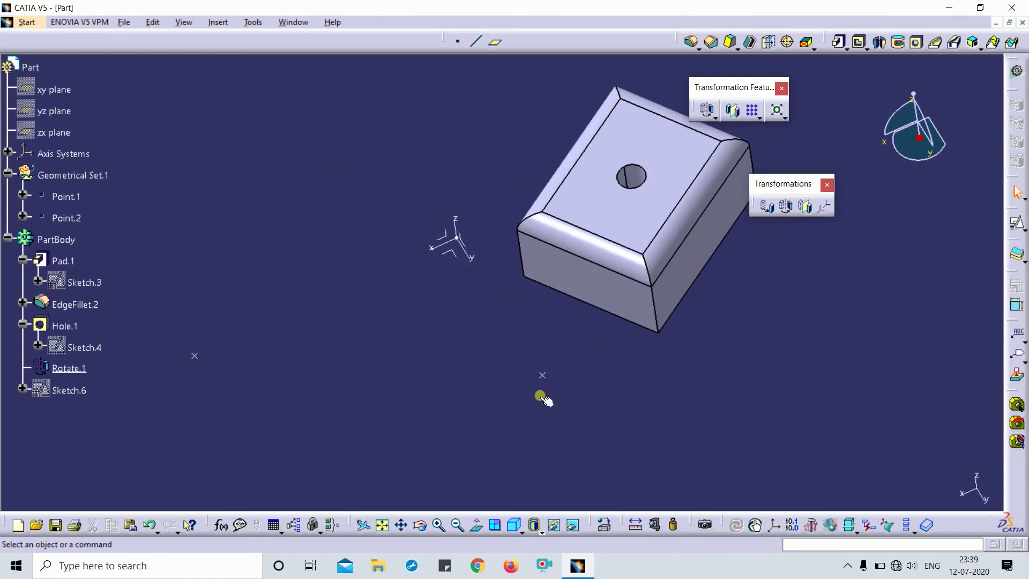
{"action": "double_click", "coordinate": [69, 368]}
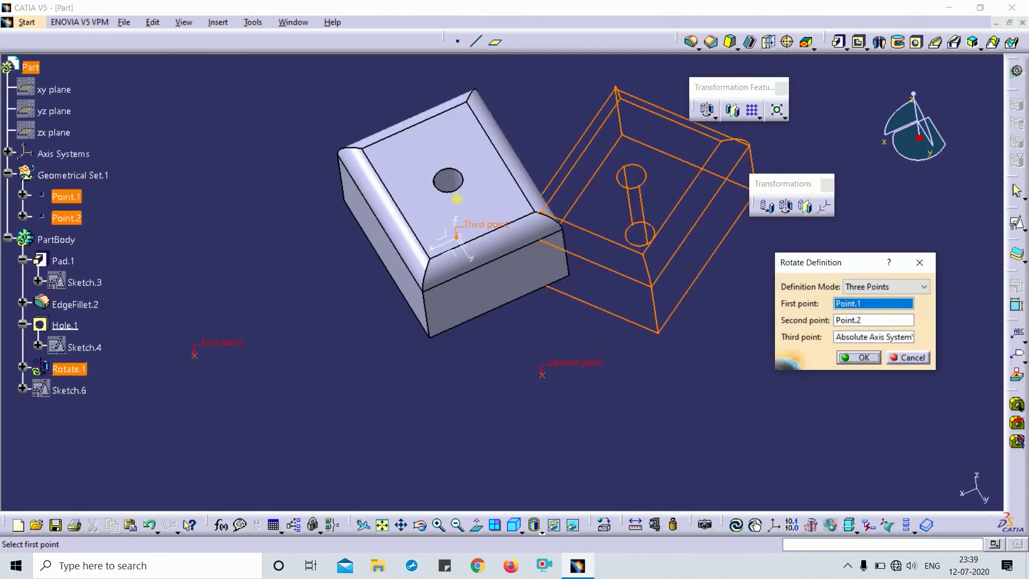
{"action": "left_click", "coordinate": [846, 289]}
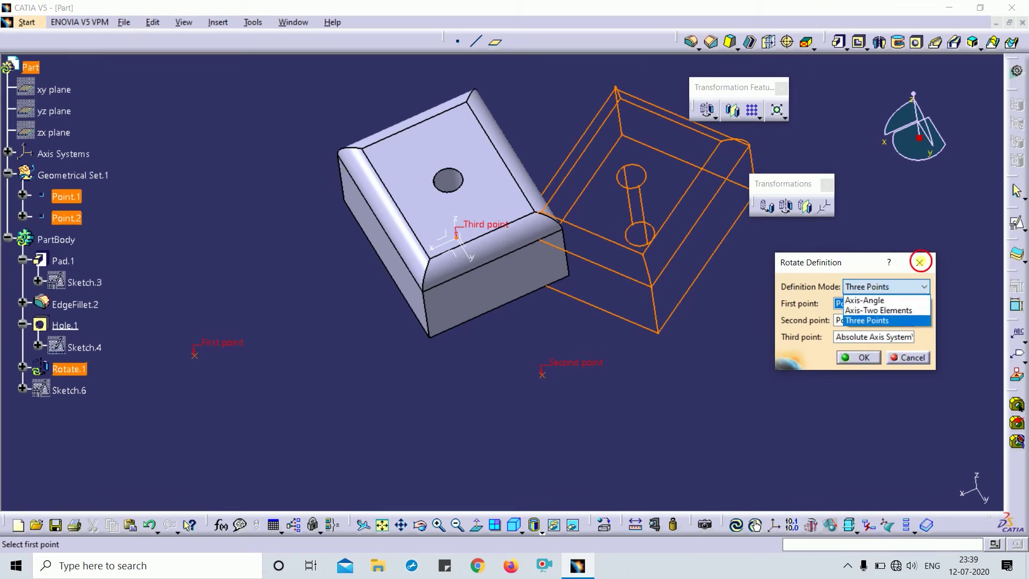
{"action": "left_click", "coordinate": [921, 262]}
{"action": "left_click", "coordinate": [920, 263]}
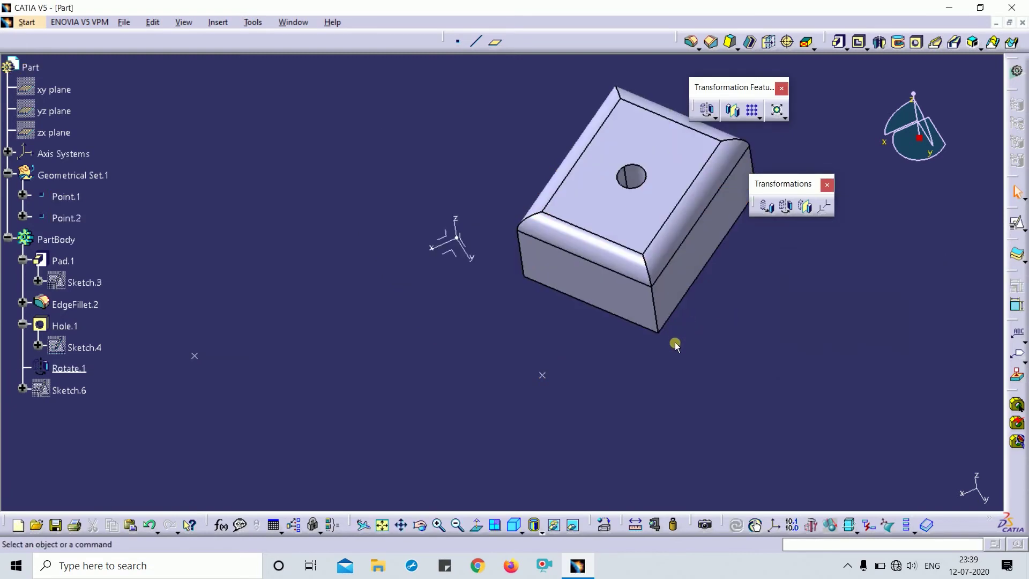
Undo the sketch hiding, the pad deletion and the three-point rotation
{"action": "key", "text": "ctrl+z"}
{"action": "key", "text": "ctrl+z"}
{"action": "key", "text": "ctrl+z"}
{"action": "key", "text": "ctrl+z"}
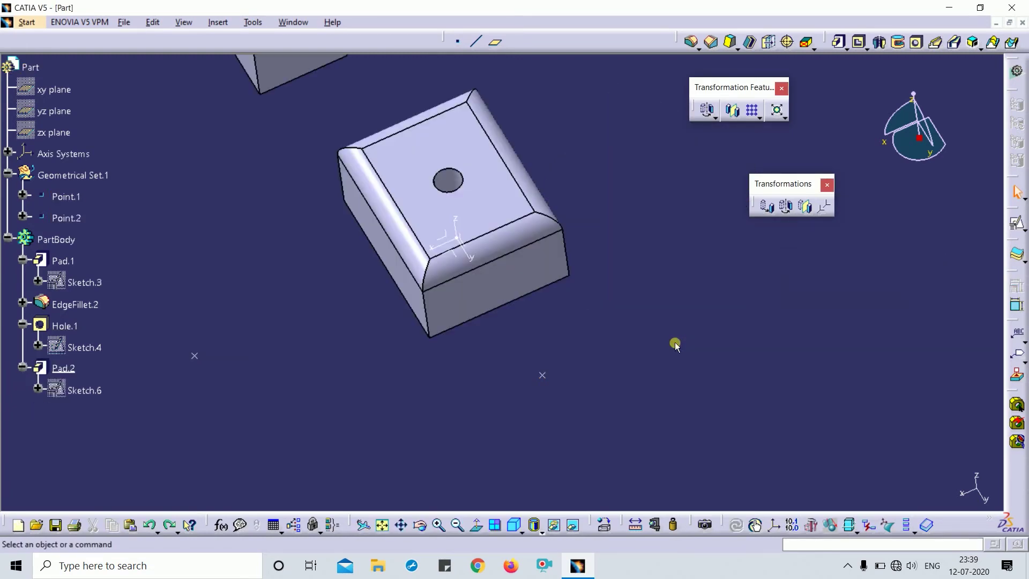
Delete the separate box Pad.2 beside the filleted block while keeping its sketch, and hide that leftover sketch
{"action": "middle_click_drag", "start_coordinate": [583, 358], "coordinate": [368, 156]}
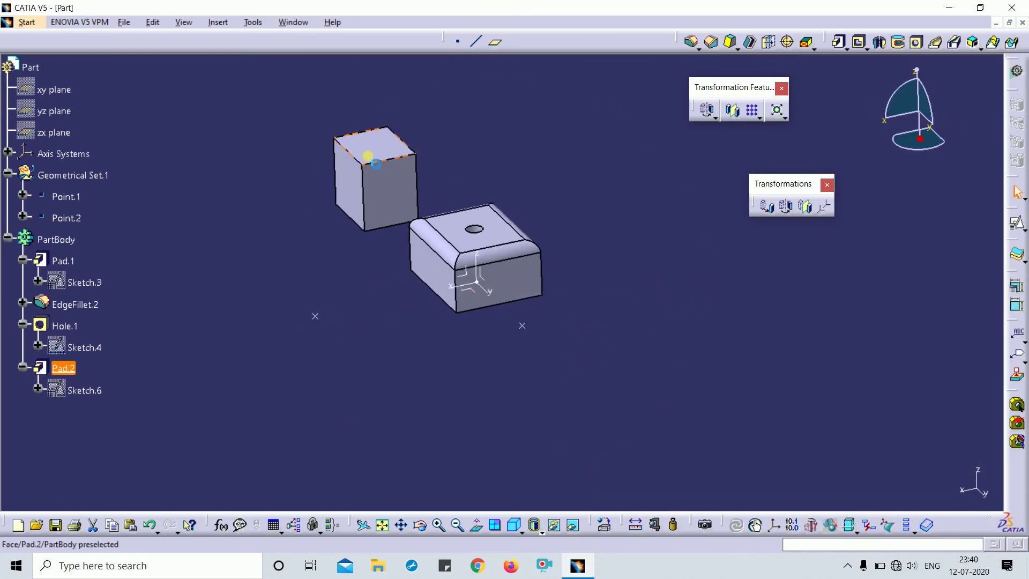
{"action": "left_click", "coordinate": [367, 156]}
{"action": "key", "text": "Delete"}
{"action": "key", "text": "Return"}
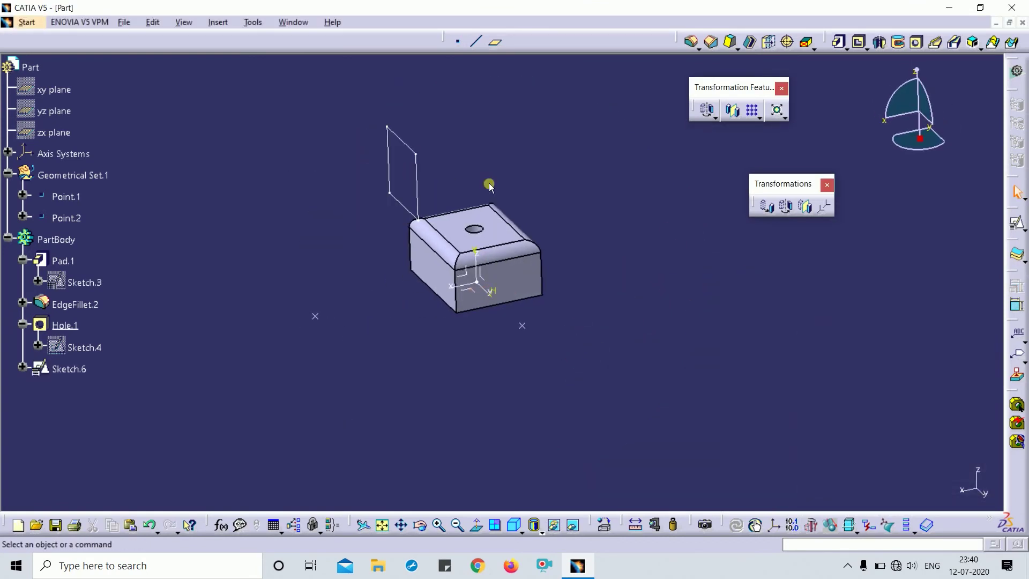
{"action": "left_click", "coordinate": [404, 144]}
{"action": "key", "text": "Delete"}
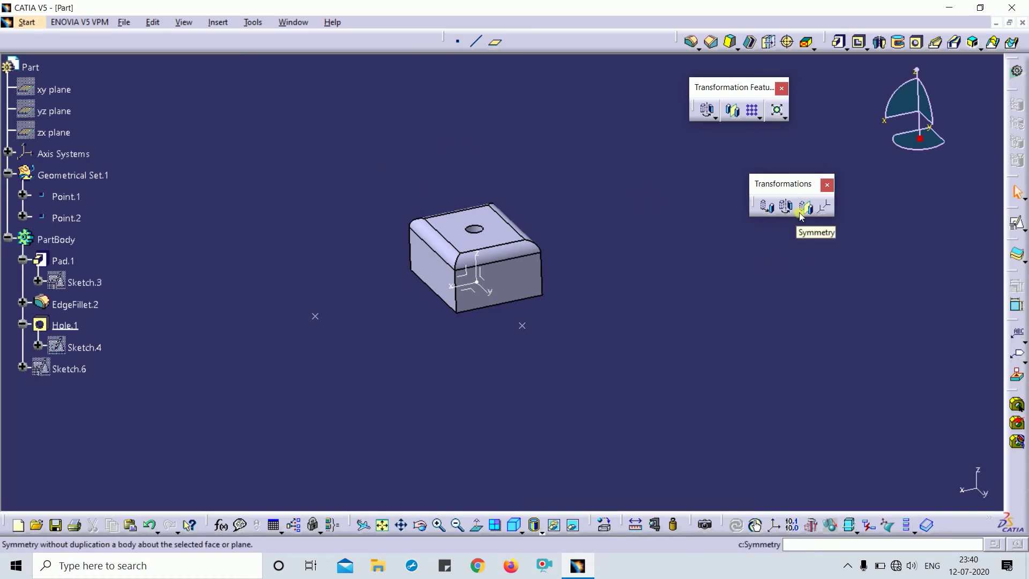
Create a plane offset from the ZX plane of the absolute axis system, placed beyond the points beside the block
{"action": "middle_click_drag", "start_coordinate": [376, 340], "coordinate": [430, 415]}
{"action": "left_click", "coordinate": [516, 524]}
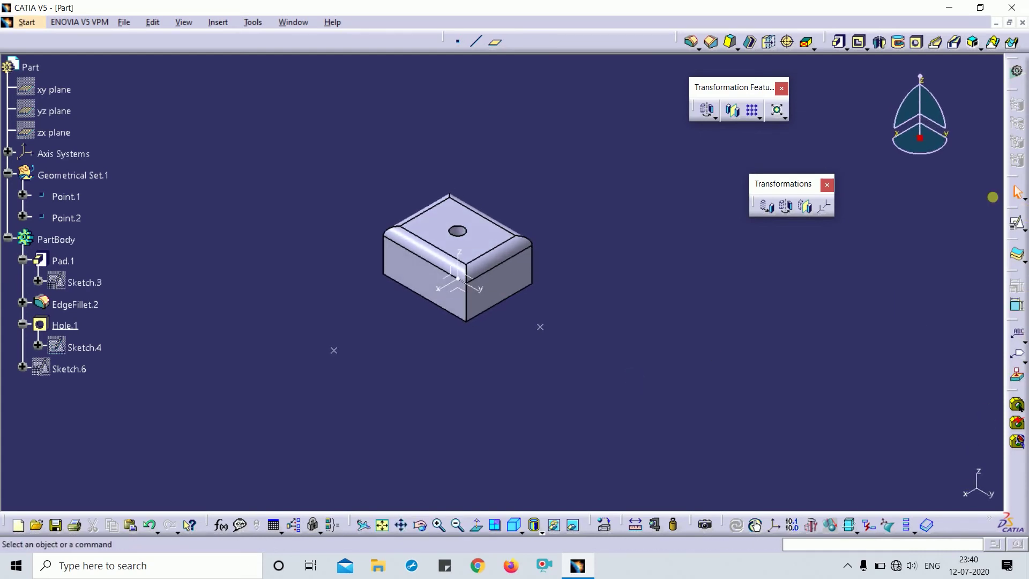
{"action": "left_click", "coordinate": [495, 42]}
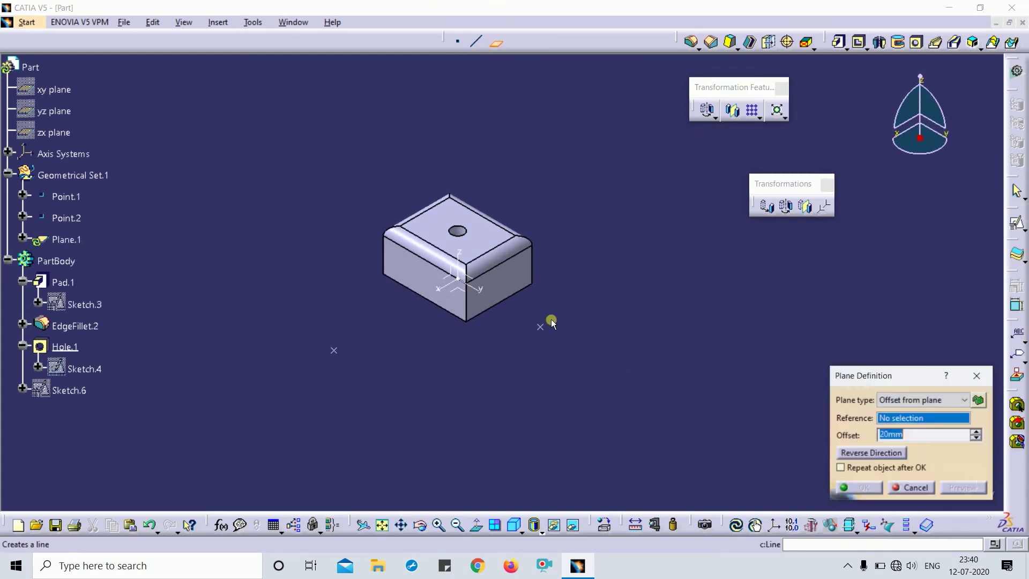
{"action": "left_click", "coordinate": [452, 279]}
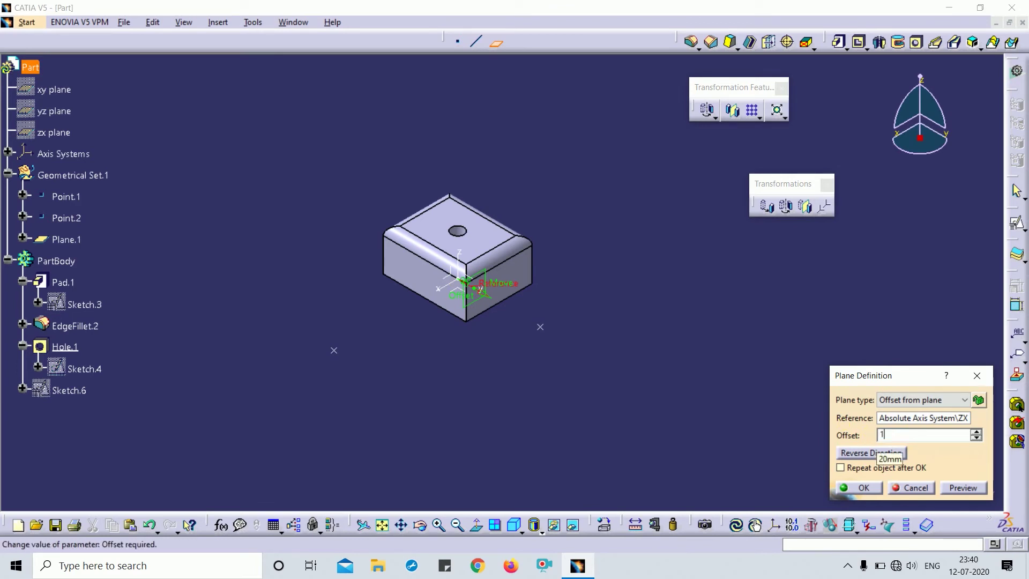
{"action": "key", "text": "Return"}
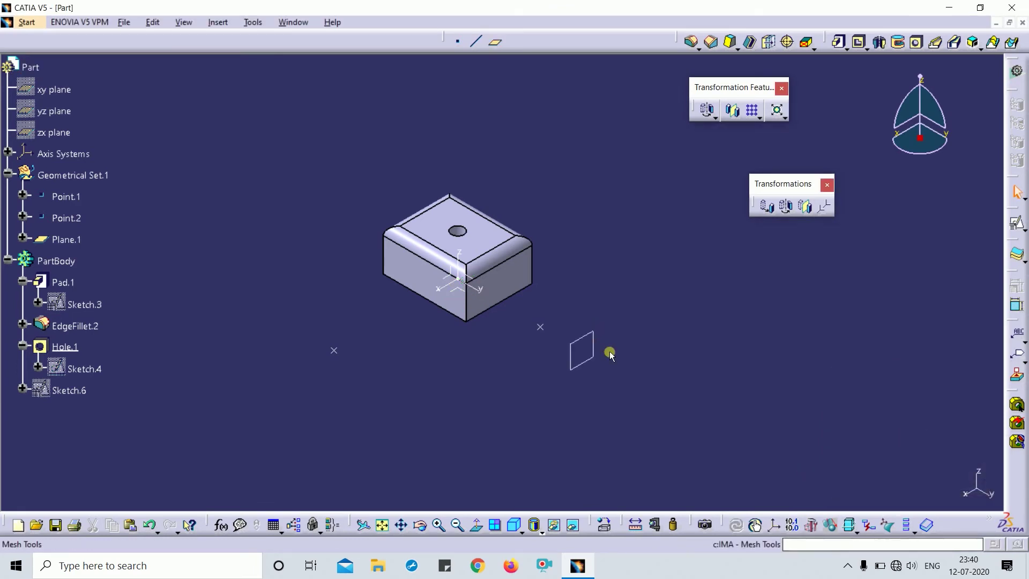
Apply a Symmetry to the filleted block about Plane.1, keeping the transformation specifications
{"action": "middle_click_drag", "start_coordinate": [643, 346], "coordinate": [502, 241]}
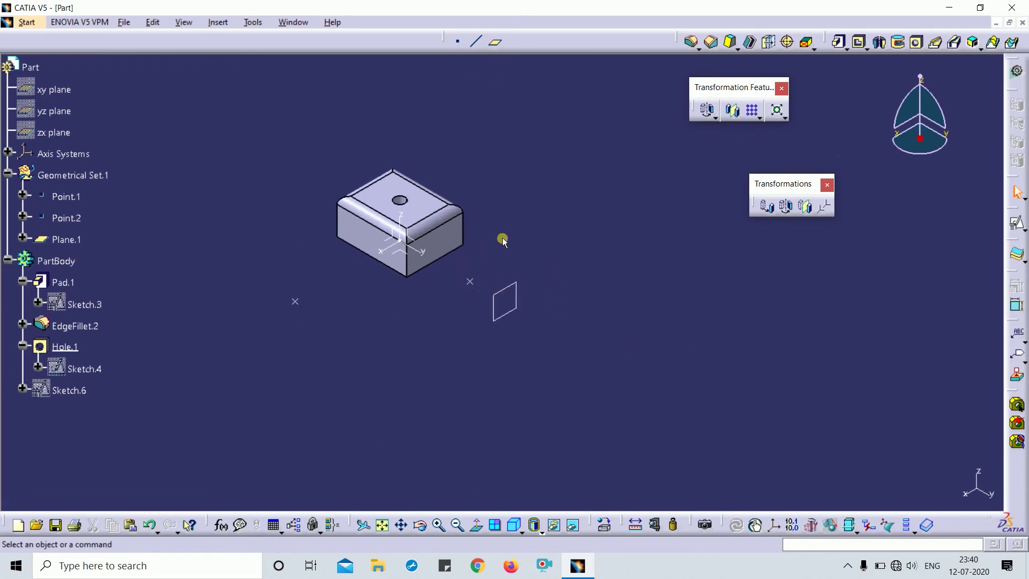
{"action": "left_click", "coordinate": [503, 298]}
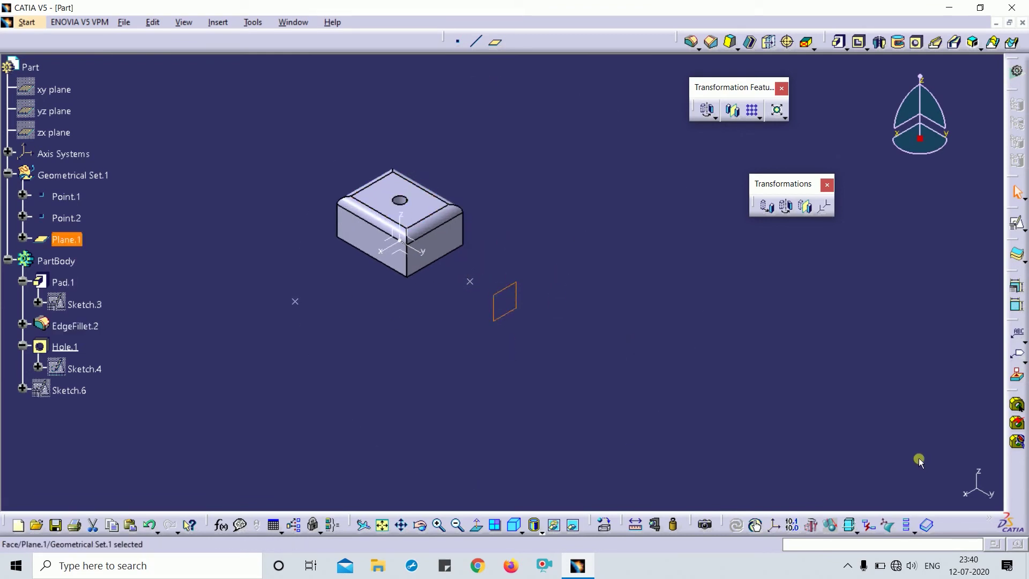
{"action": "left_click", "coordinate": [806, 207]}
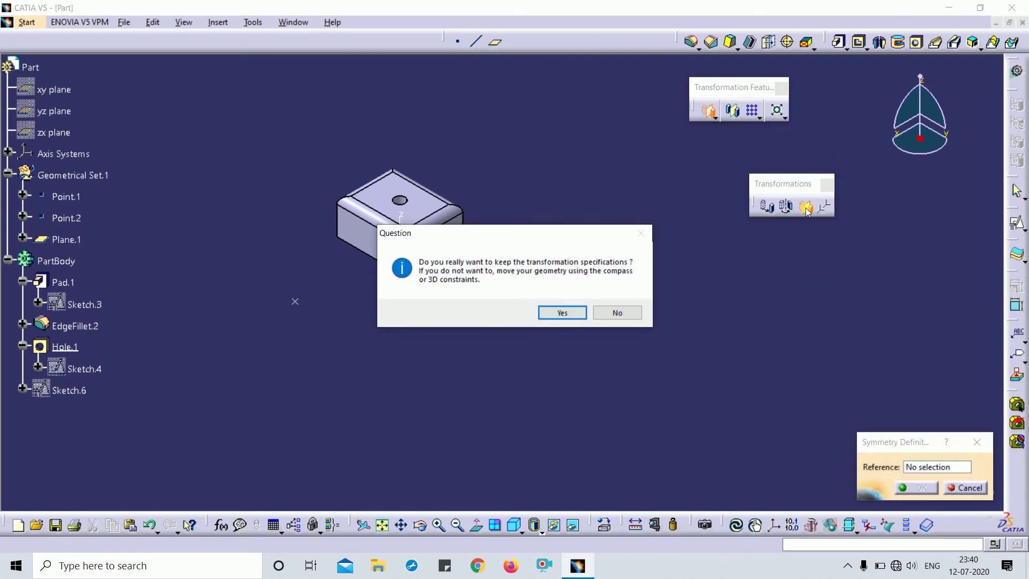
{"action": "left_click", "coordinate": [562, 315]}
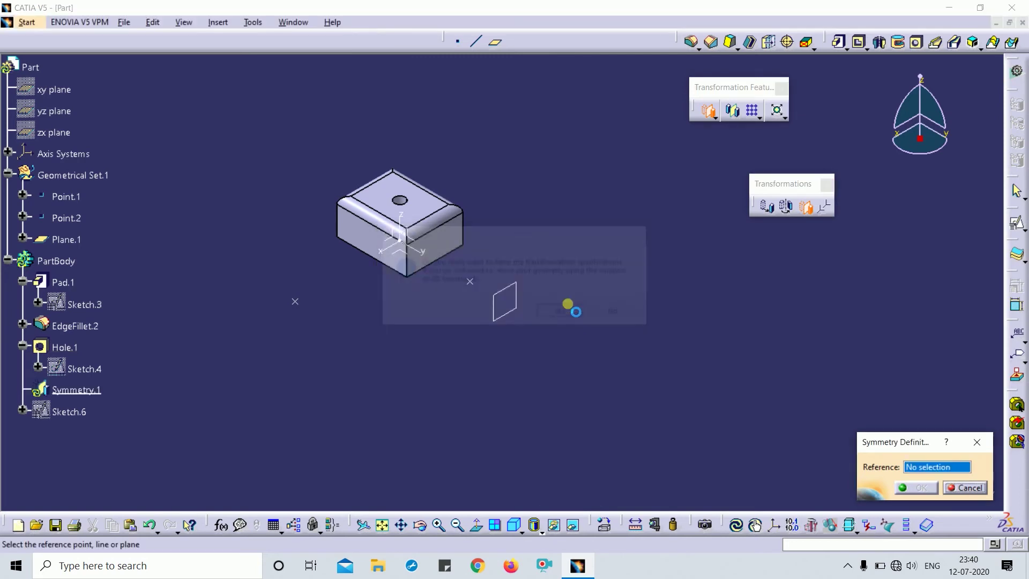
{"action": "left_click_drag", "start_coordinate": [921, 442], "coordinate": [868, 267]}
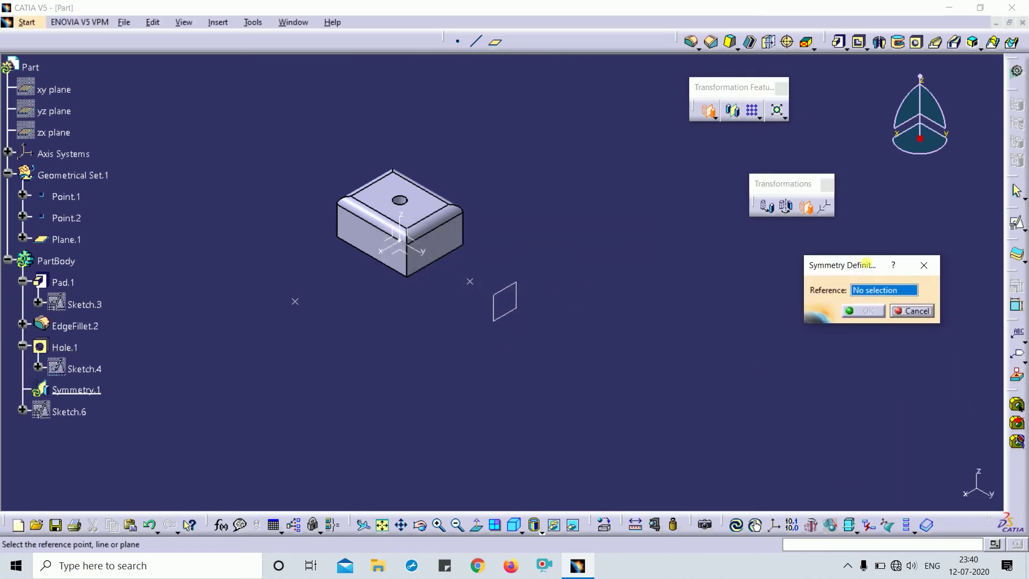
{"action": "left_click", "coordinate": [511, 288]}
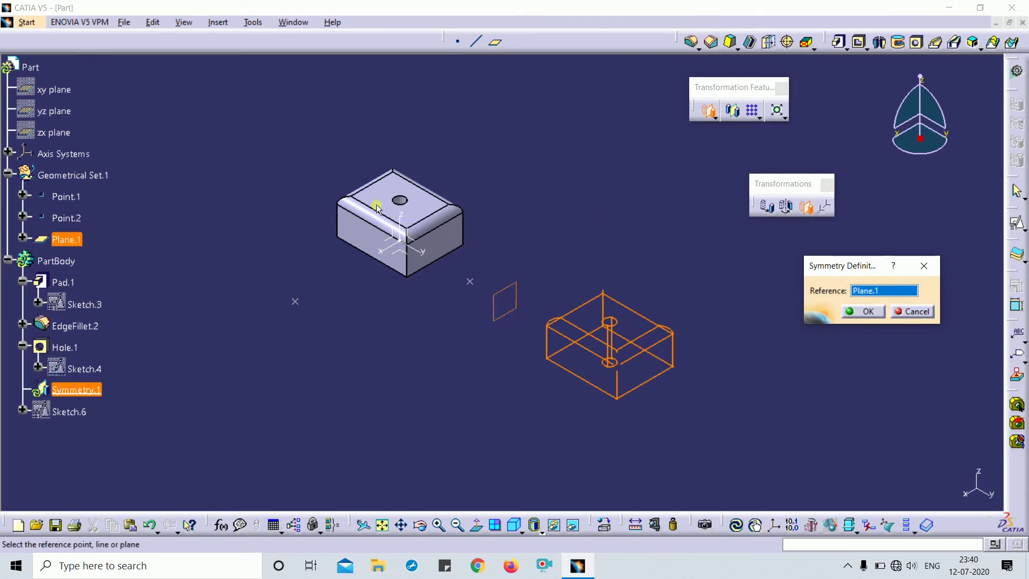
{"action": "left_click", "coordinate": [869, 312]}
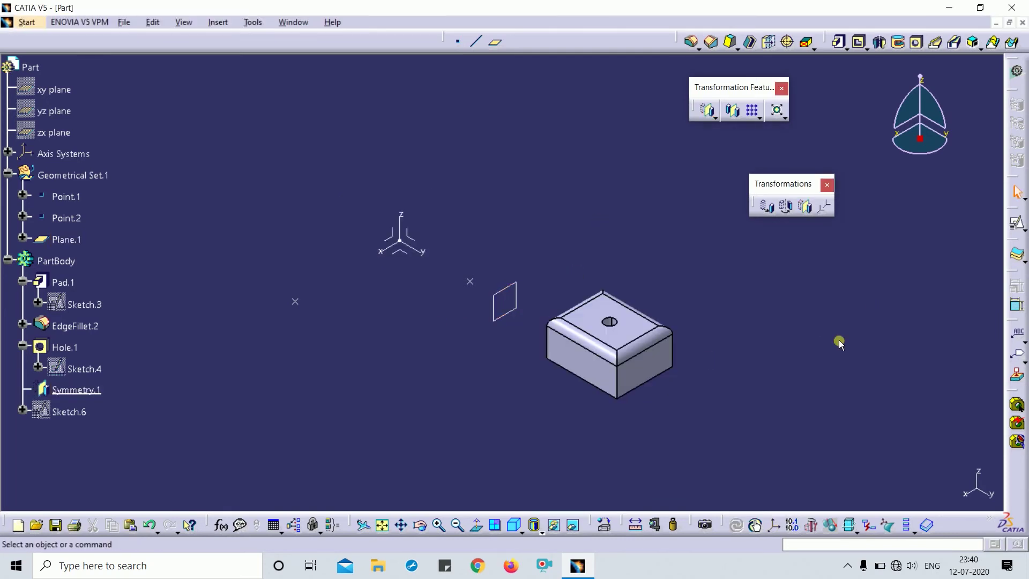
Undo the block's symmetry about the offset plane
{"action": "double_click", "coordinate": [513, 290]}
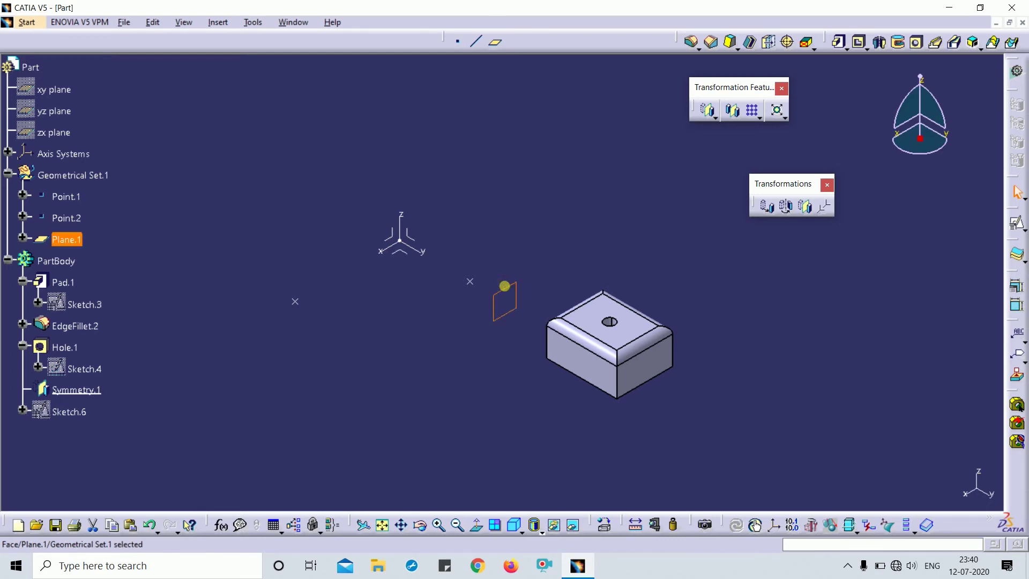
{"action": "key", "text": "Escape"}
{"action": "left_click", "coordinate": [531, 269]}
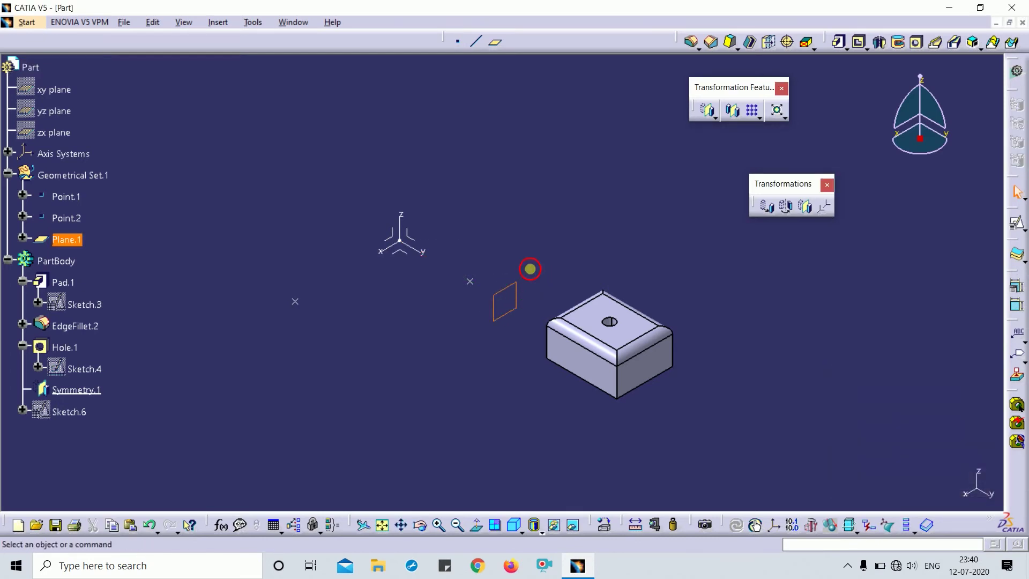
{"action": "middle_click", "coordinate": [504, 316]}
{"action": "middle_click_drag", "start_coordinate": [507, 319], "coordinate": [525, 393]}
{"action": "left_click", "coordinate": [513, 525]}
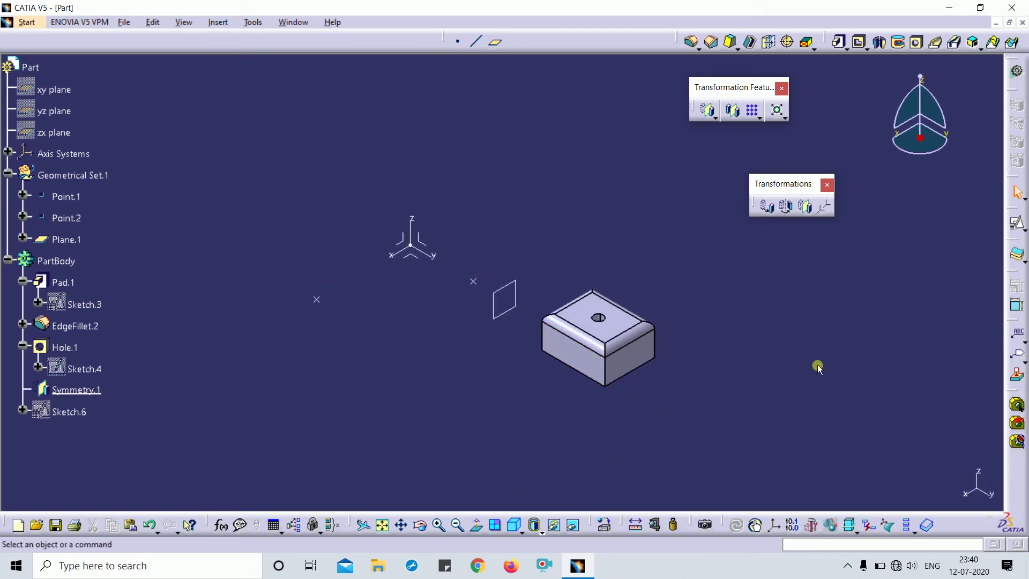
{"action": "key", "text": "ctrl+z"}
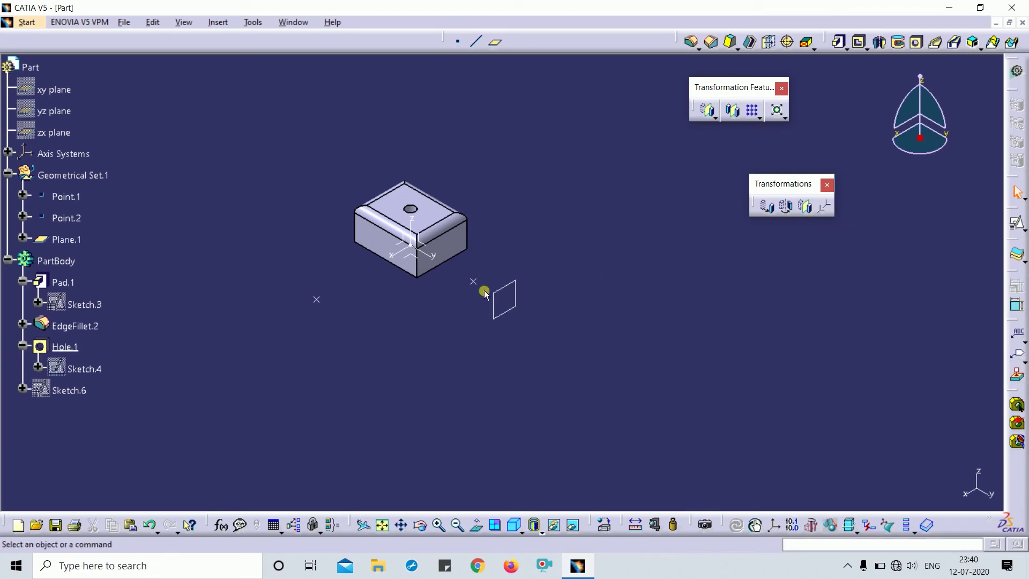
Hide the offset plane and set the X coordinate of Point.2 to 150 mm
{"action": "left_click", "coordinate": [507, 289]}
{"action": "key", "text": "space"}
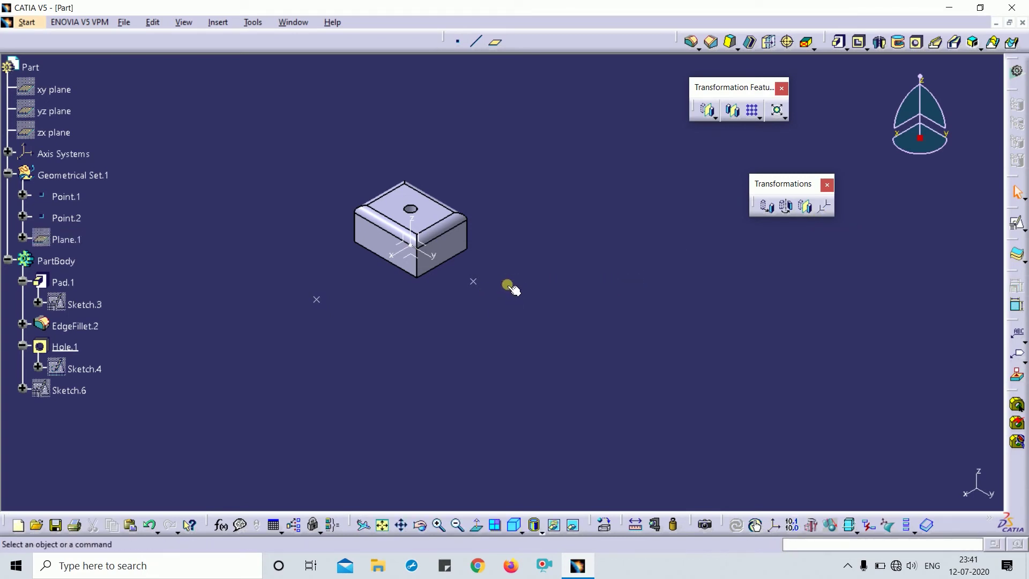
{"action": "double_click", "coordinate": [481, 272]}
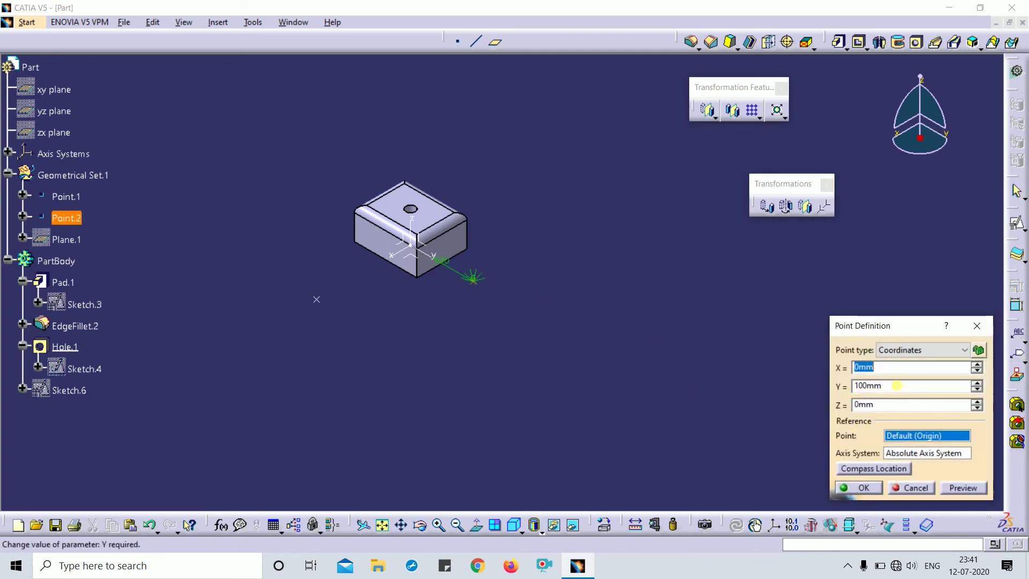
{"action": "left_click", "coordinate": [896, 385]}
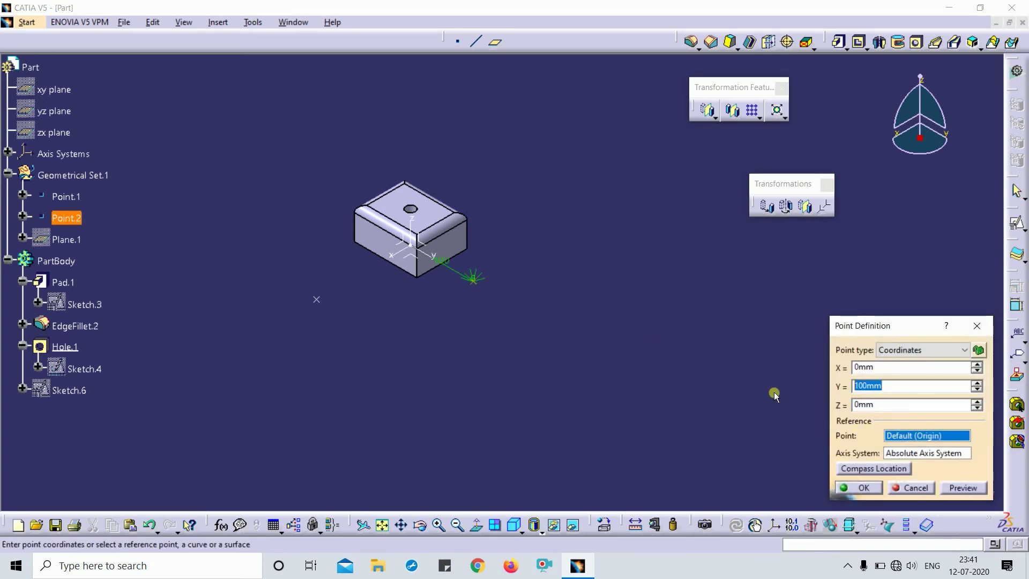
{"action": "key", "text": "shift+Tab"}
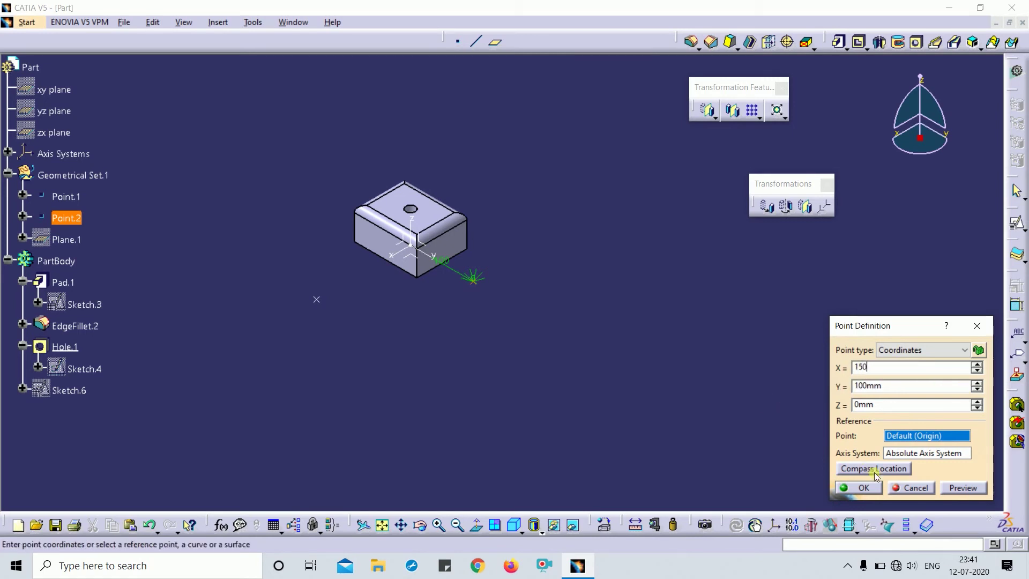
{"action": "left_click", "coordinate": [860, 488]}
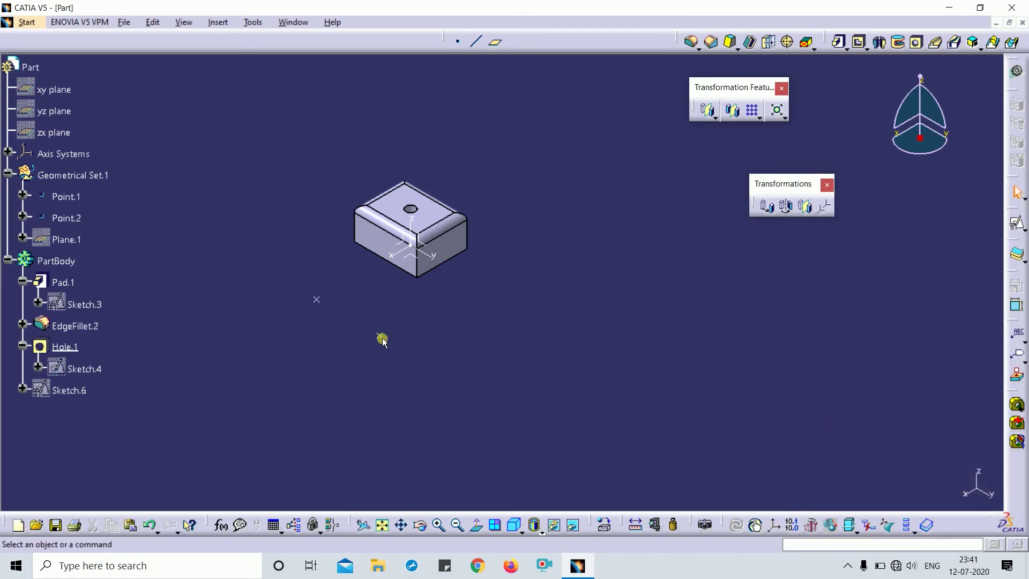
Hide Point.1, keeping Point.2 displayed in front of the block
{"action": "left_click", "coordinate": [318, 298]}
{"action": "key", "text": "space"}
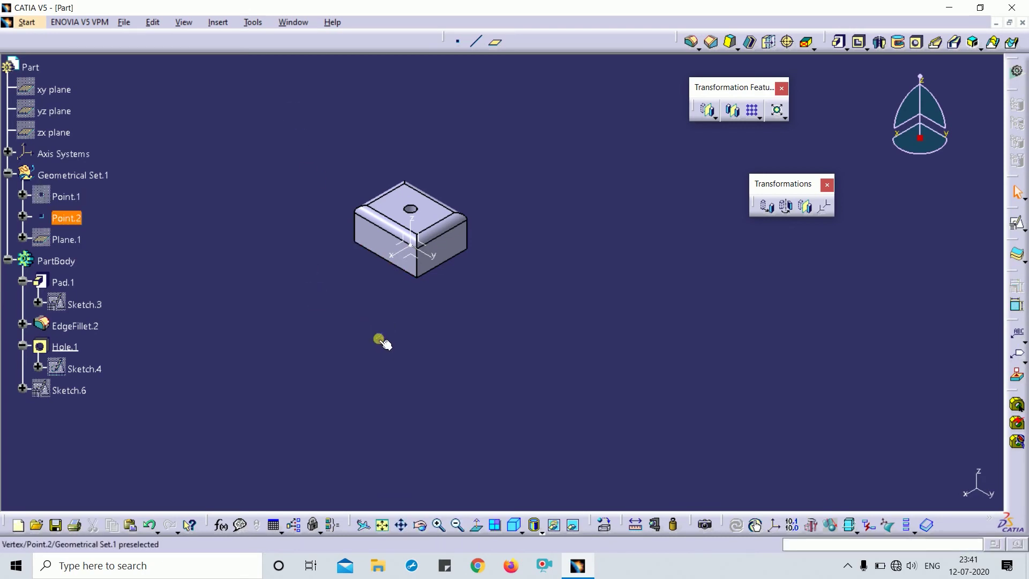
{"action": "left_click", "coordinate": [380, 335]}
{"action": "key", "text": "space"}
Insert a standard axis system with its origin at Point.2 and its Z axis direction reversed
{"action": "left_click", "coordinate": [207, 23]}
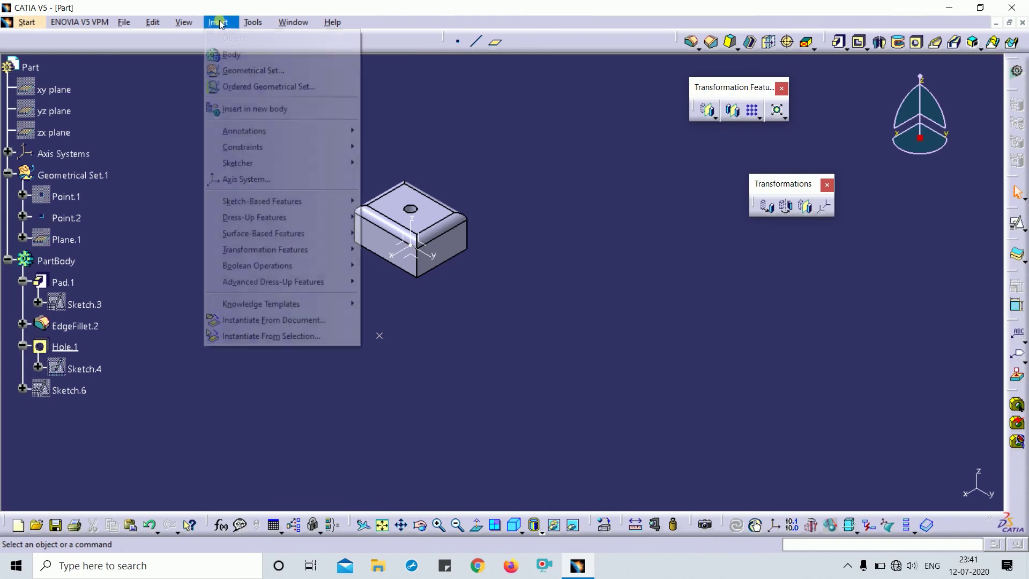
{"action": "left_click", "coordinate": [243, 180]}
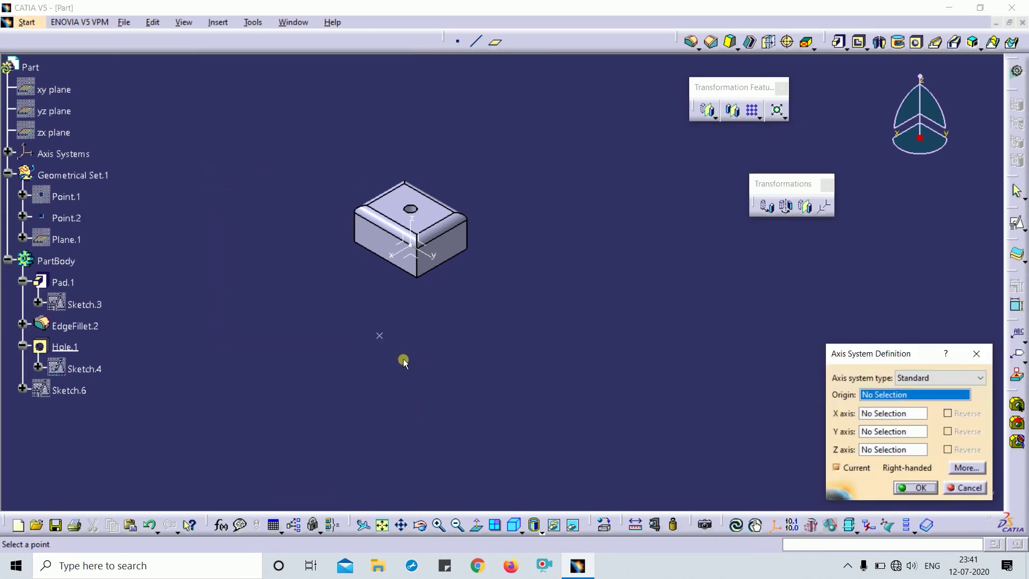
{"action": "left_click", "coordinate": [382, 338]}
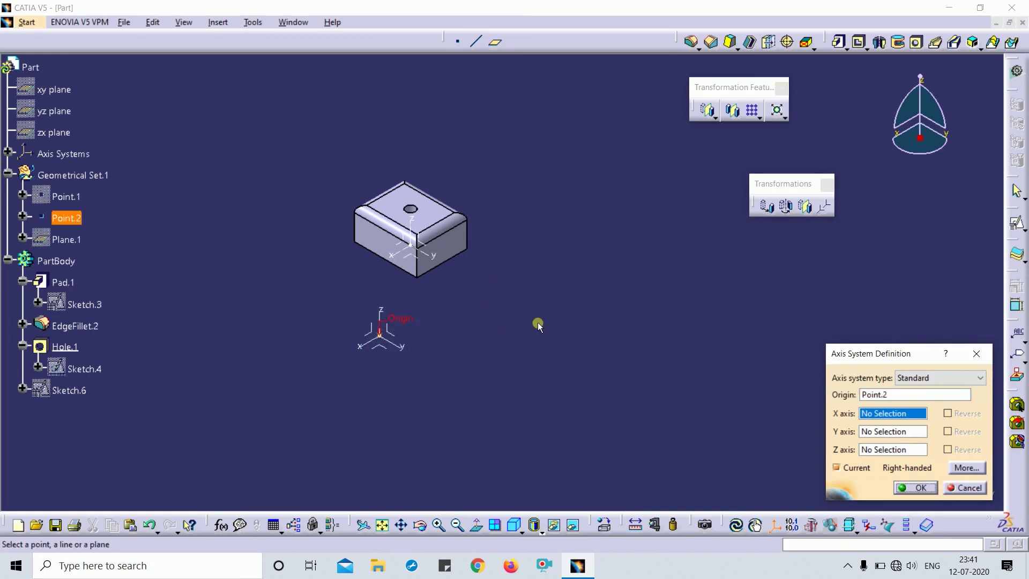
{"action": "middle_click_drag", "start_coordinate": [538, 324], "coordinate": [478, 289]}
{"action": "middle_click_drag", "start_coordinate": [510, 284], "coordinate": [503, 251]}
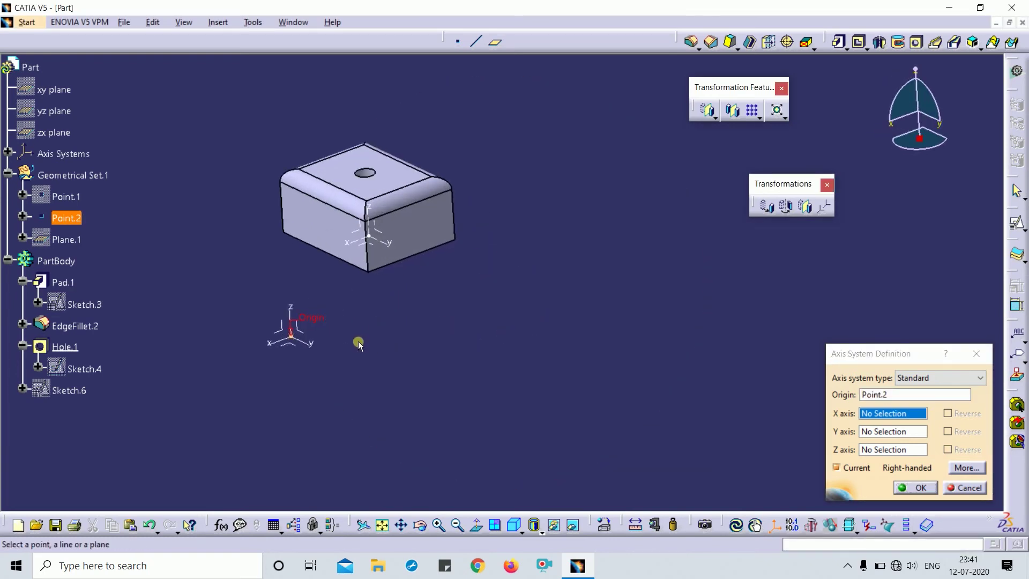
{"action": "middle_click_drag", "start_coordinate": [358, 342], "coordinate": [512, 359]}
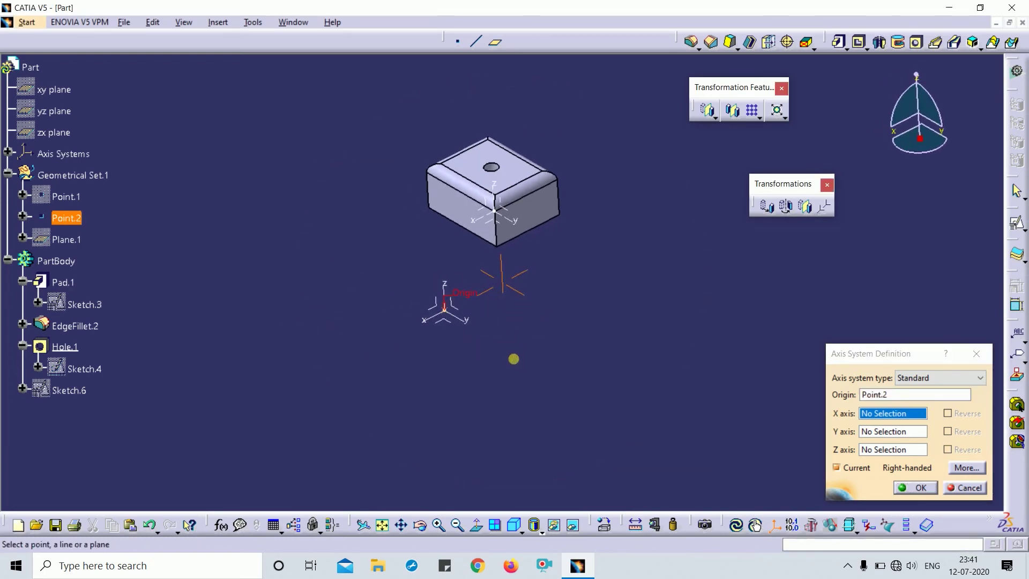
{"action": "left_click", "coordinate": [446, 288]}
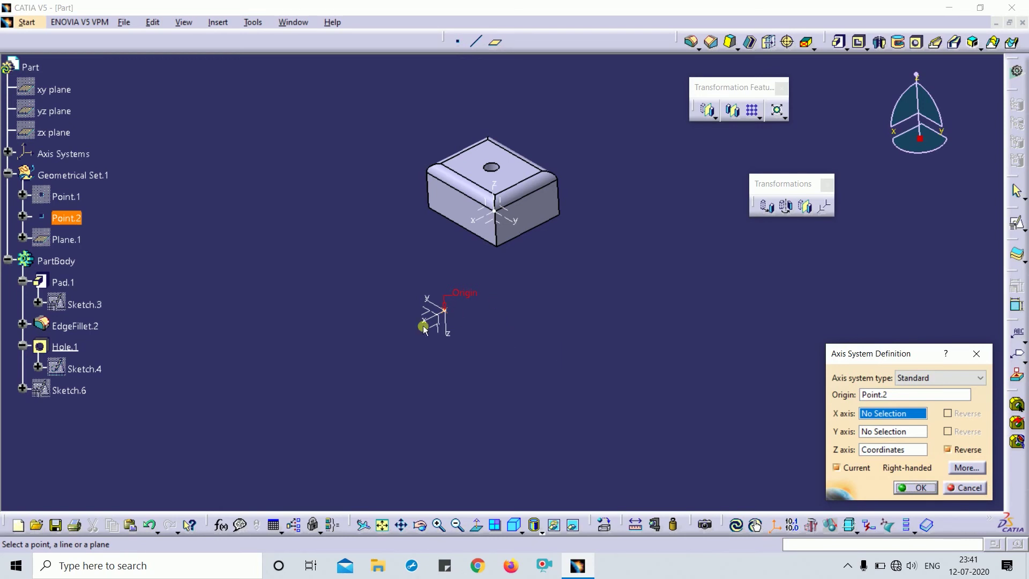
{"action": "left_click", "coordinate": [914, 489]}
Apply an Axis To Axis transformation to the block, from the absolute axis system to the axis system at Point.2, keeping the transformation specifications
{"action": "middle_click_drag", "start_coordinate": [564, 409], "coordinate": [459, 336]}
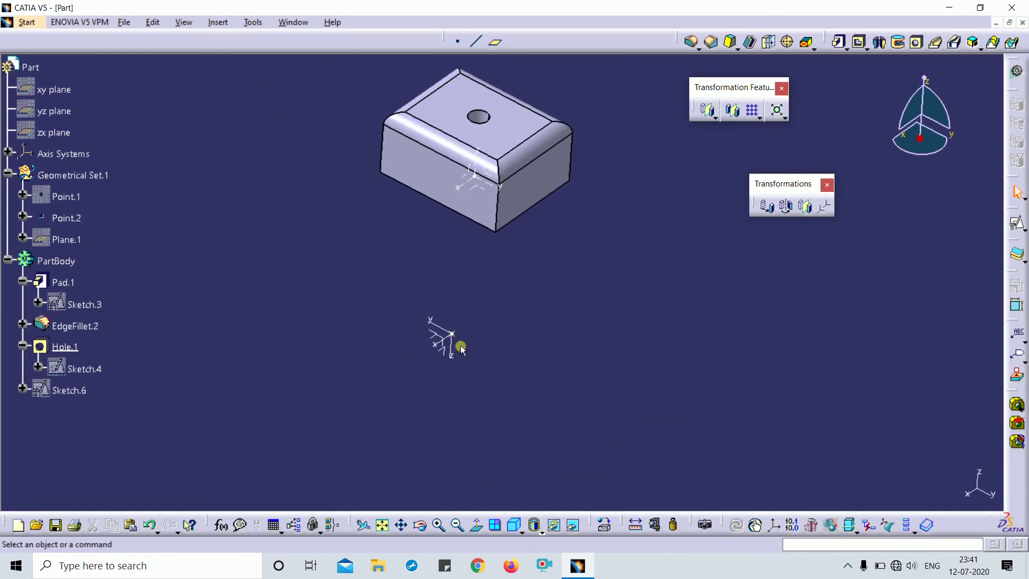
{"action": "middle_click_drag", "start_coordinate": [452, 334], "coordinate": [493, 323]}
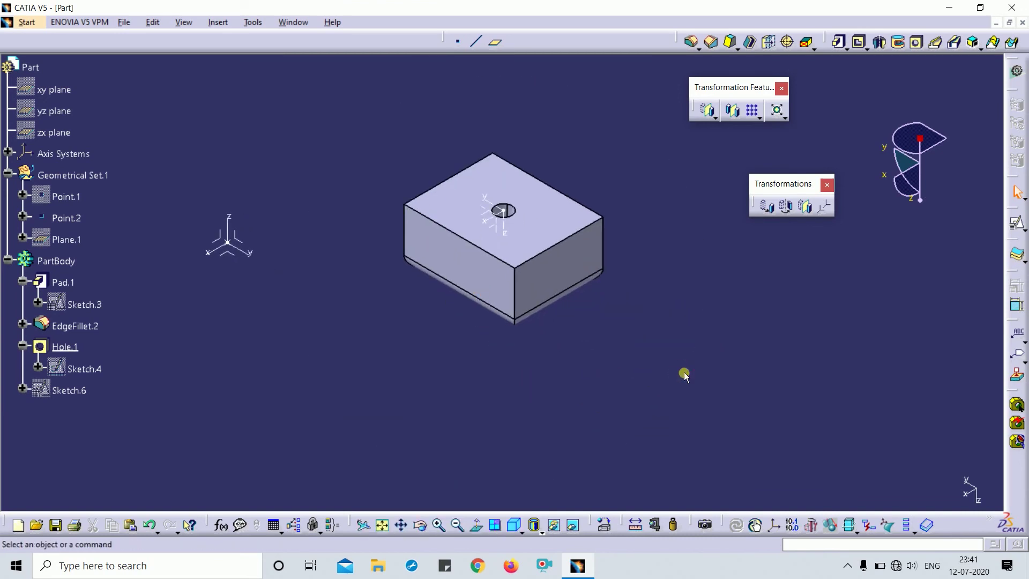
{"action": "left_click", "coordinate": [817, 207]}
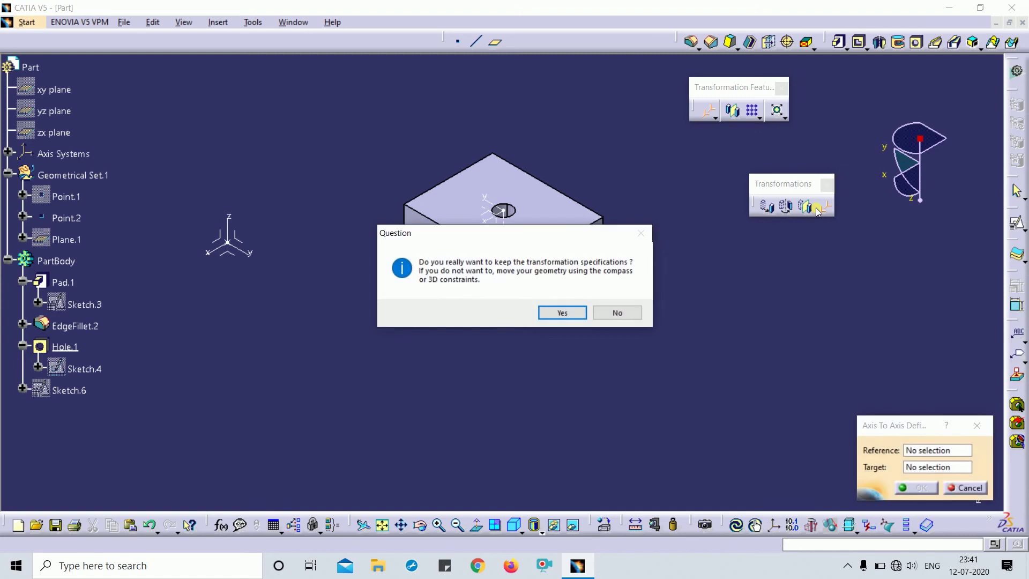
{"action": "left_click", "coordinate": [563, 314]}
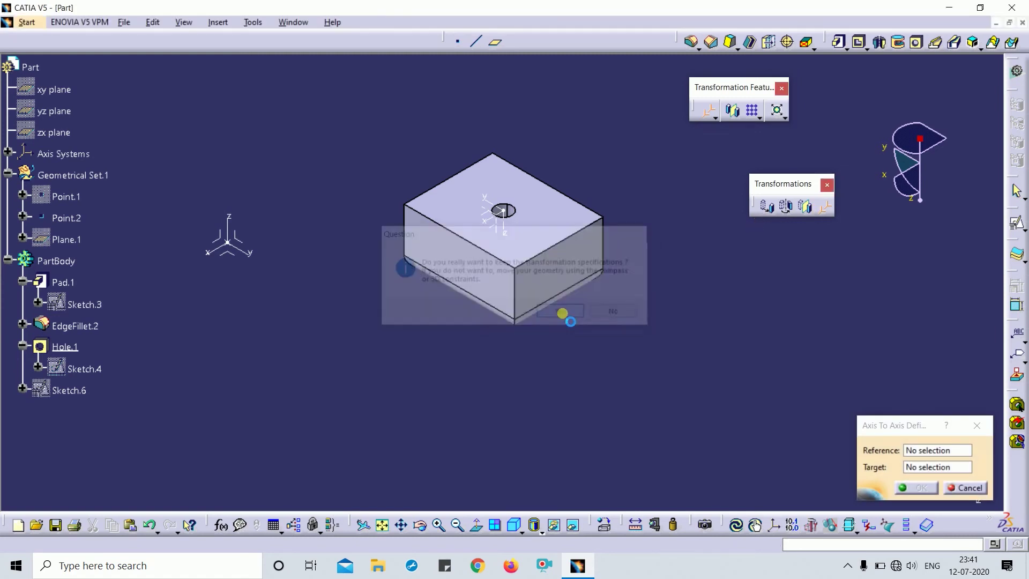
{"action": "left_click", "coordinate": [504, 219]}
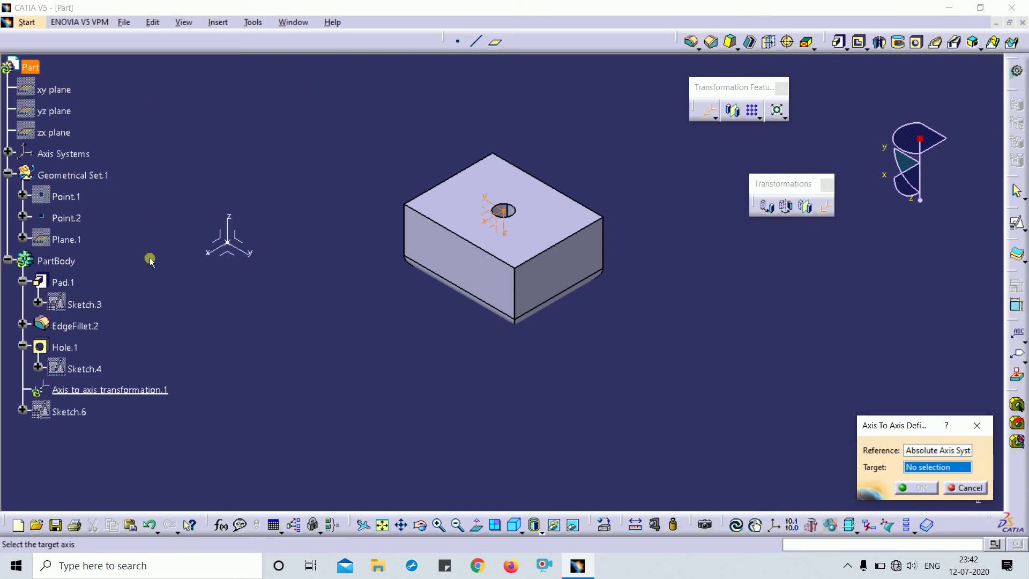
{"action": "left_click", "coordinate": [235, 242]}
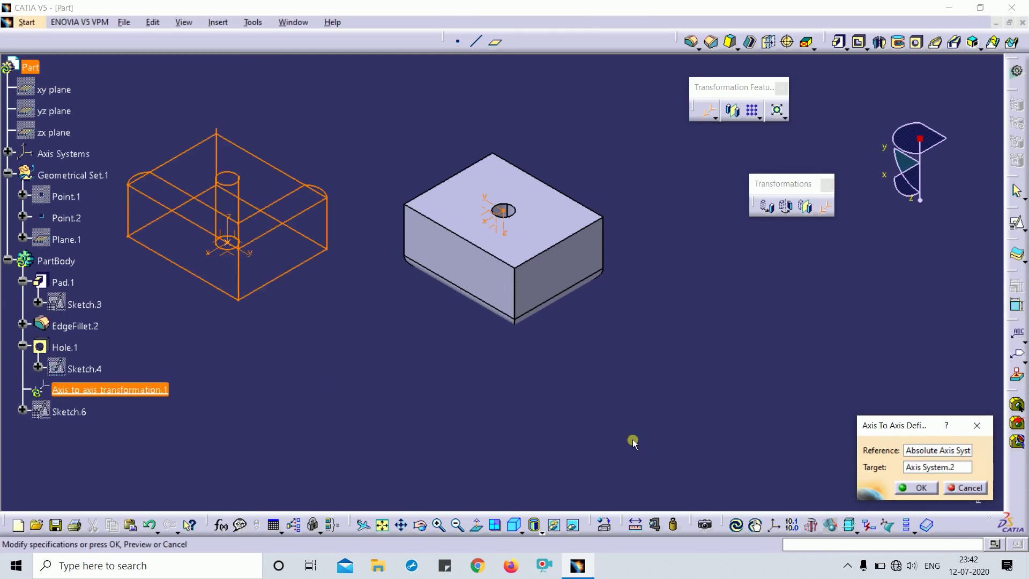
{"action": "left_click", "coordinate": [917, 487]}
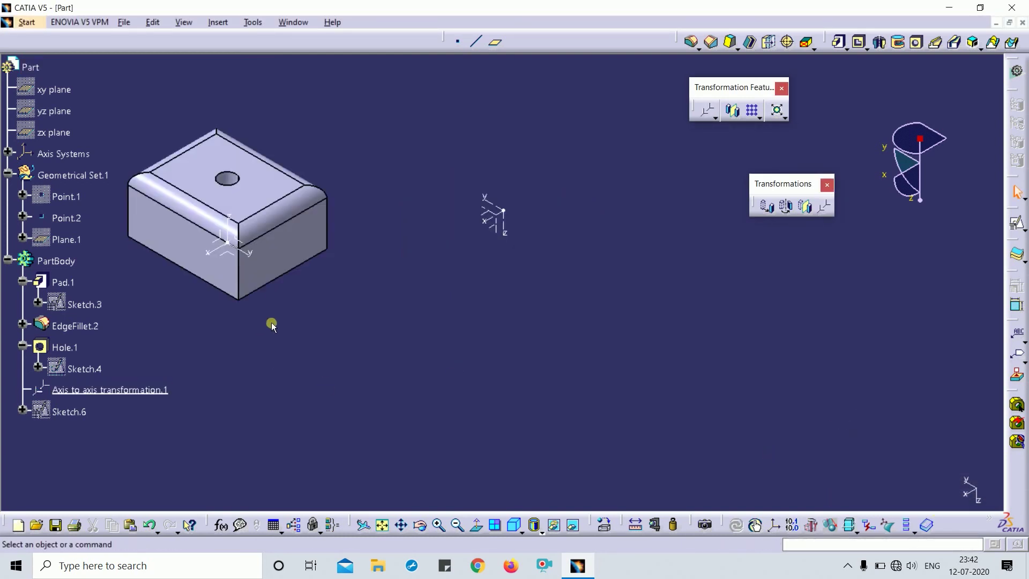
{"action": "middle_click_drag", "start_coordinate": [272, 324], "coordinate": [404, 349]}
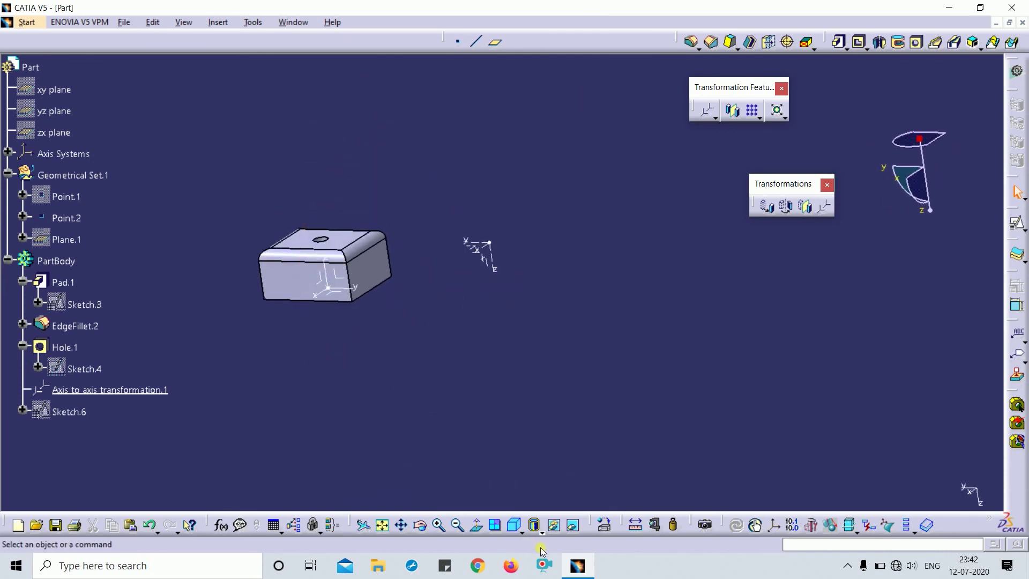
{"action": "left_click", "coordinate": [514, 525]}
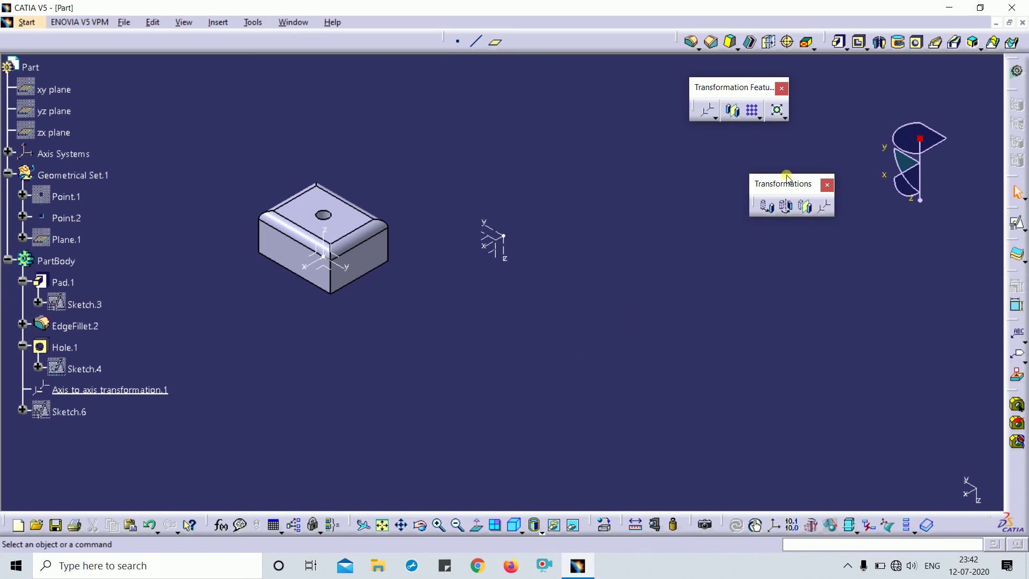
Undo the Axis To Axis transformation and the earlier edits, including the points and offset plane, back to the block with its separate second pad
{"action": "left_click_drag", "start_coordinate": [793, 186], "coordinate": [641, 154]}
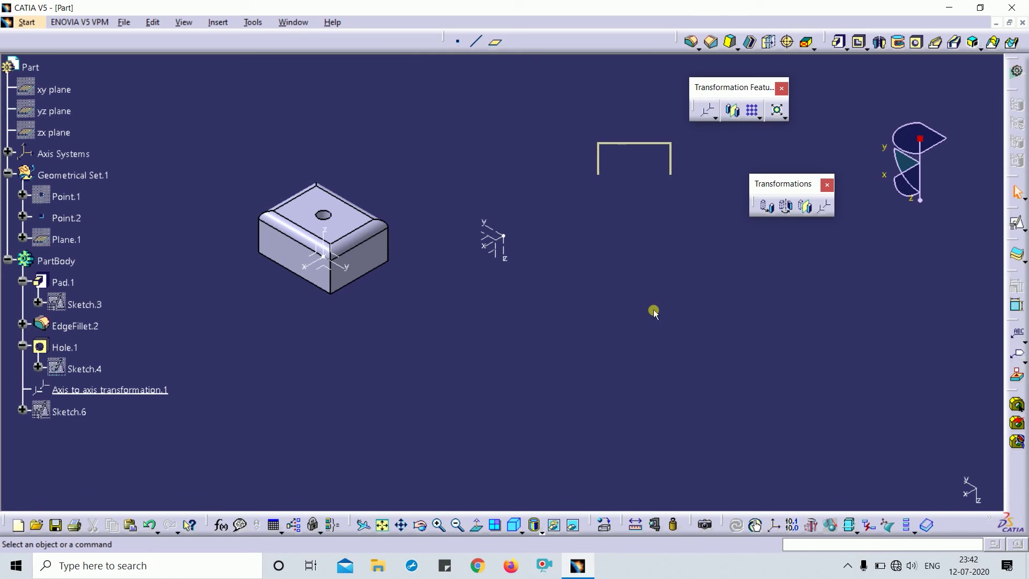
{"action": "key", "text": "ctrl+z"}
{"action": "key", "text": "ctrl+z"}
{"action": "key", "text": "ctrl+z"}
{"action": "key", "text": "ctrl+z"}
{"action": "key", "text": "ctrl+z"}
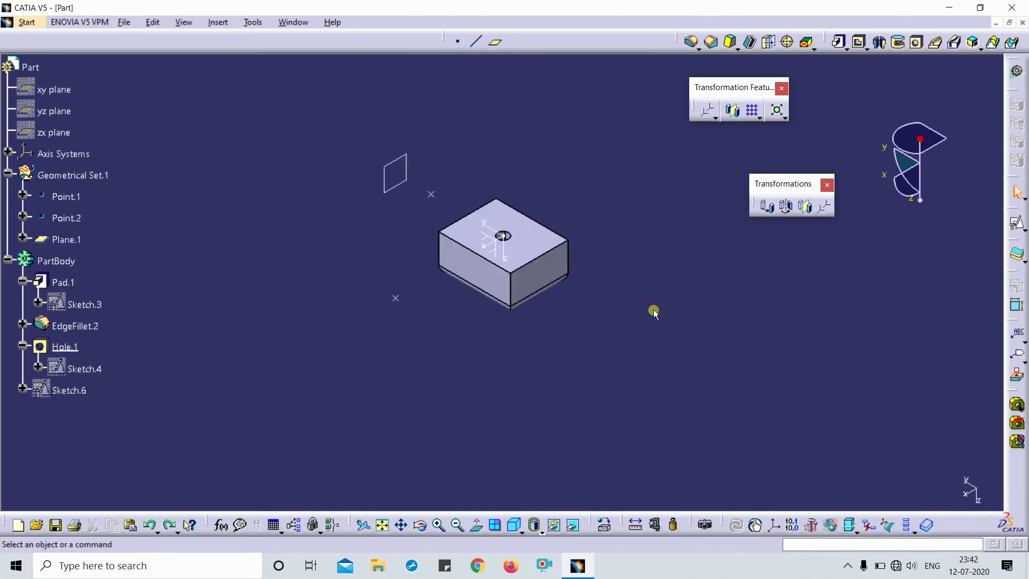
{"action": "key", "text": "ctrl+z"}
{"action": "key", "text": "ctrl+z"}
{"action": "key", "text": "ctrl+z"}
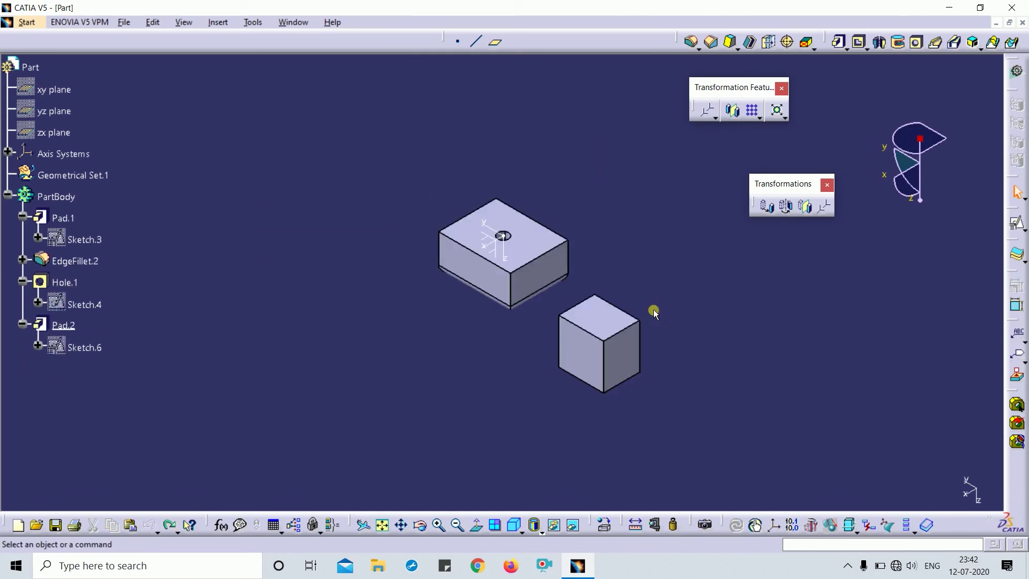
{"action": "left_click", "coordinate": [513, 525]}
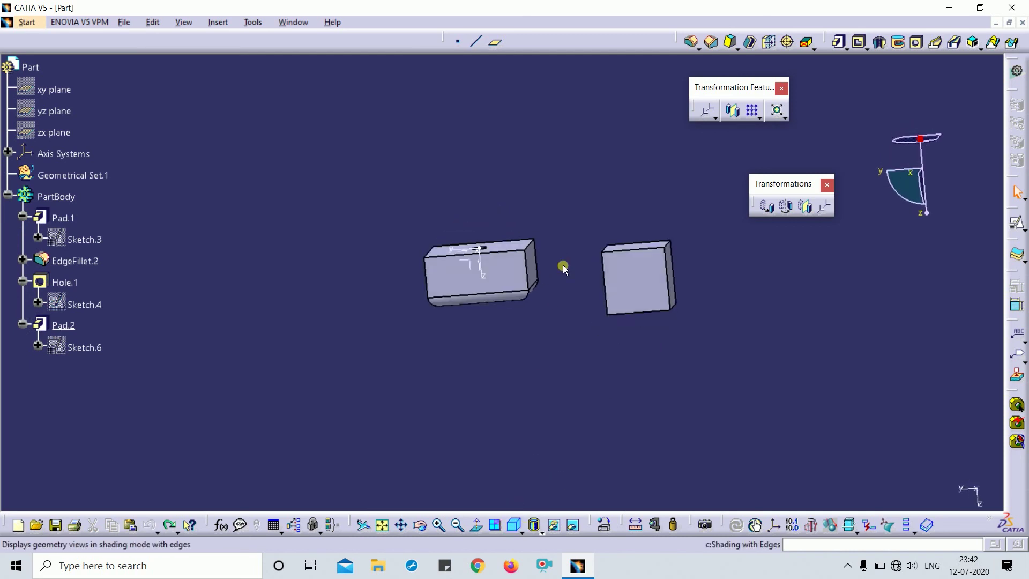
{"action": "left_click", "coordinate": [428, 207]}
{"action": "key", "text": "ctrl+h"}
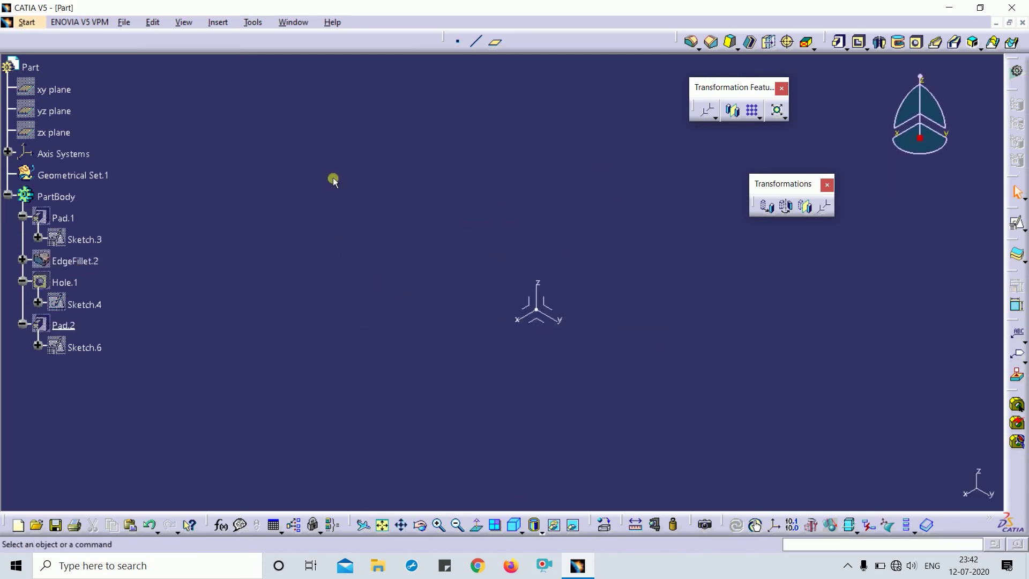
{"action": "key", "text": "ctrl+z"}
Delete the separate second pad beside the filleted block and hide its remaining sketch, Sketch.6
{"action": "left_click", "coordinate": [413, 217]}
{"action": "key", "text": "alt+Return"}
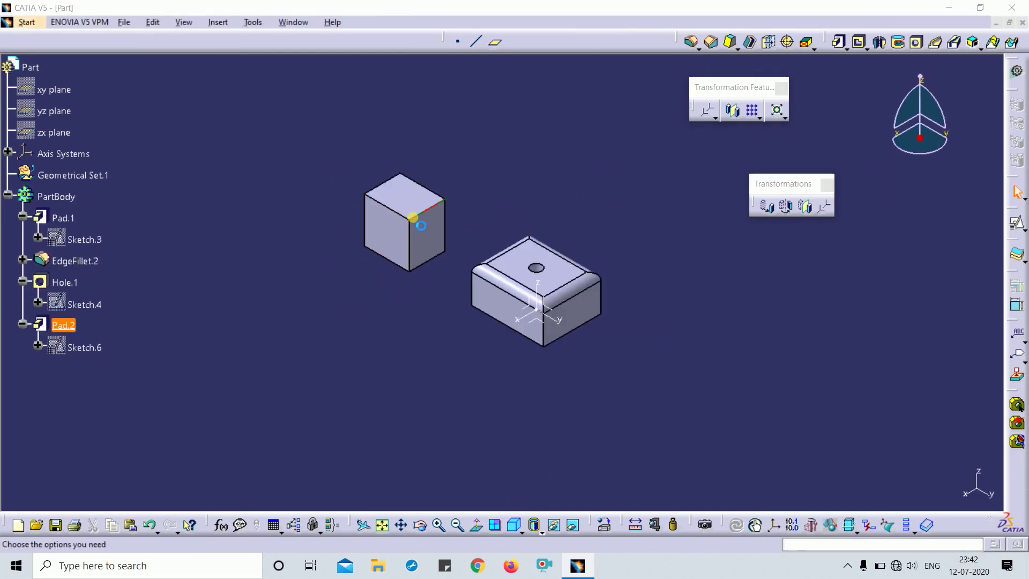
{"action": "key", "text": "Return"}
{"action": "right_click", "coordinate": [432, 193]}
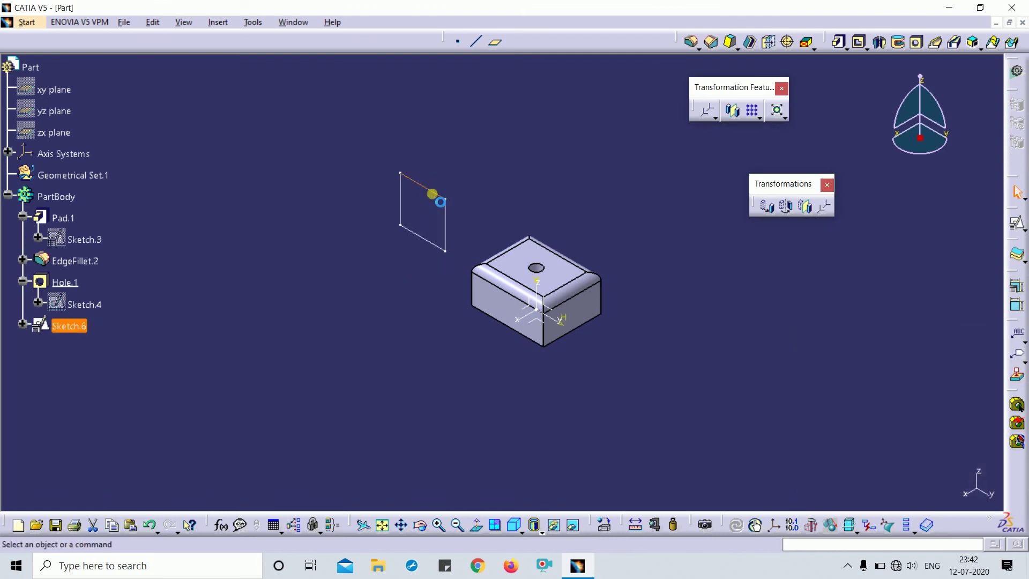
{"action": "left_click", "coordinate": [448, 232]}
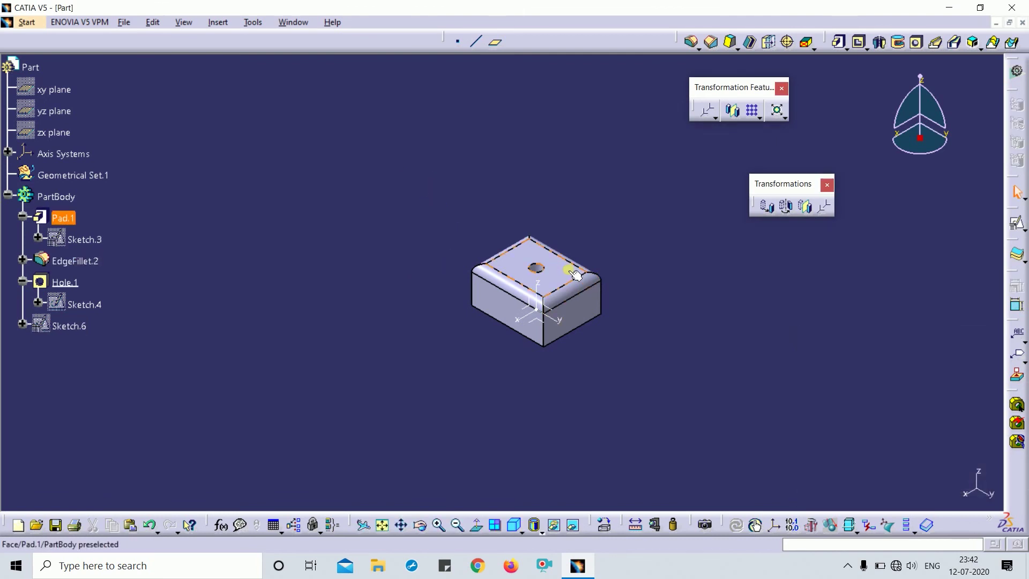
Create a plane offset 150 mm from the ZX plane of the absolute axis system
{"action": "left_click", "coordinate": [497, 44]}
{"action": "left_click", "coordinate": [528, 301]}
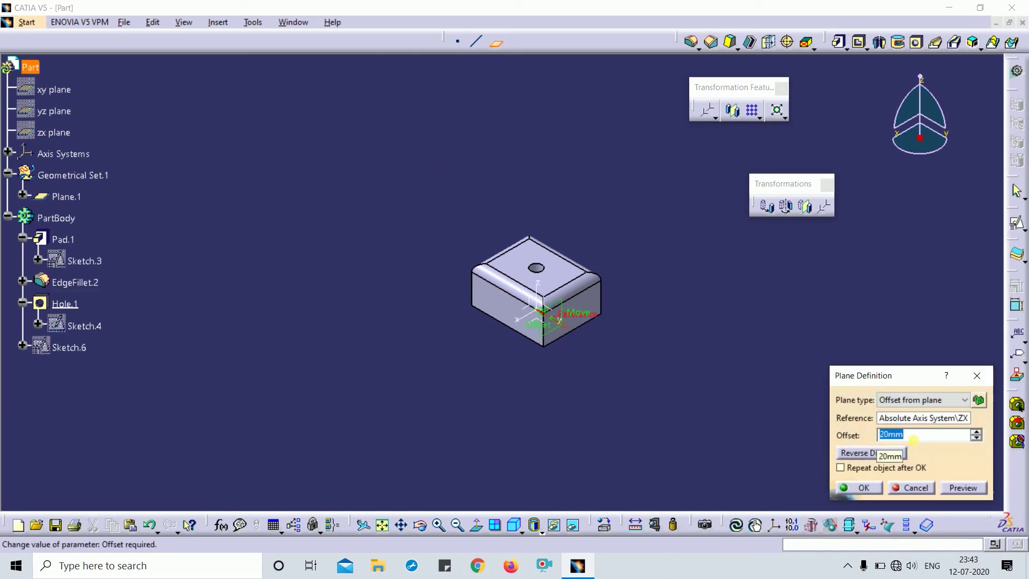
{"action": "type", "text": "150"}
{"action": "key", "text": "Return"}
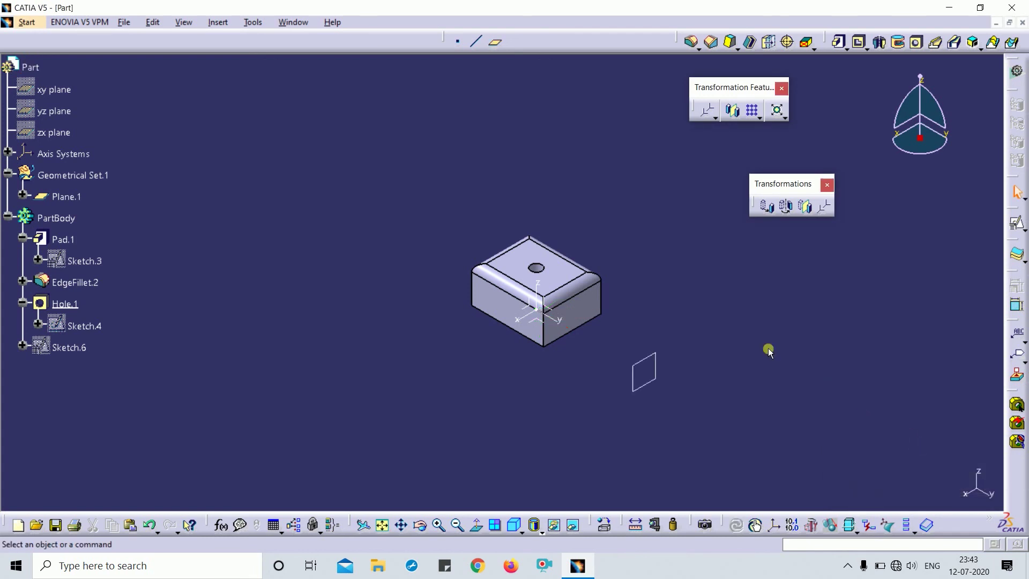
Close the Transformations toolbar and mirror the current solid about the offset plane, Plane.1
{"action": "middle_click_drag", "start_coordinate": [769, 352], "coordinate": [629, 288]}
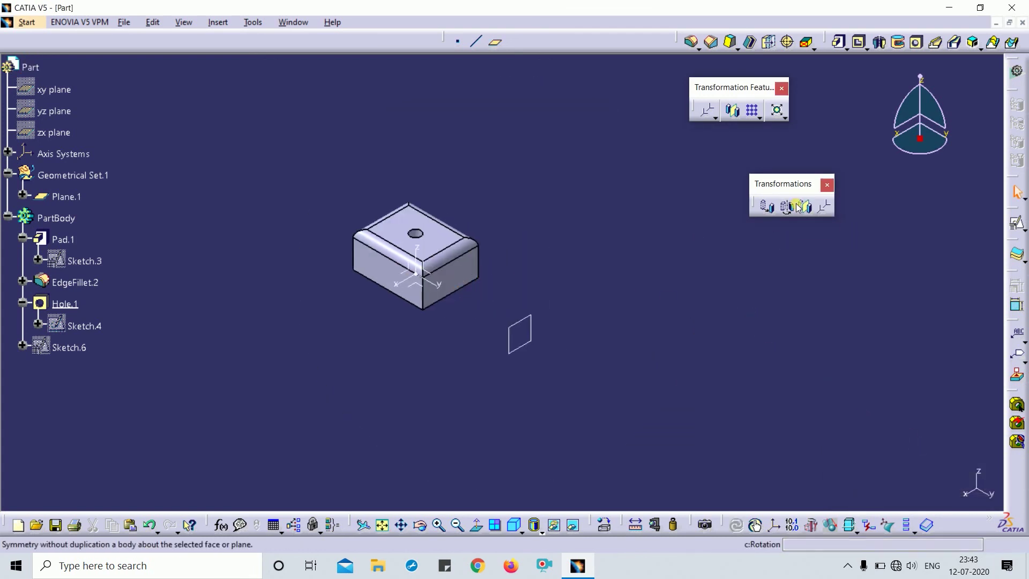
{"action": "left_click", "coordinate": [827, 185]}
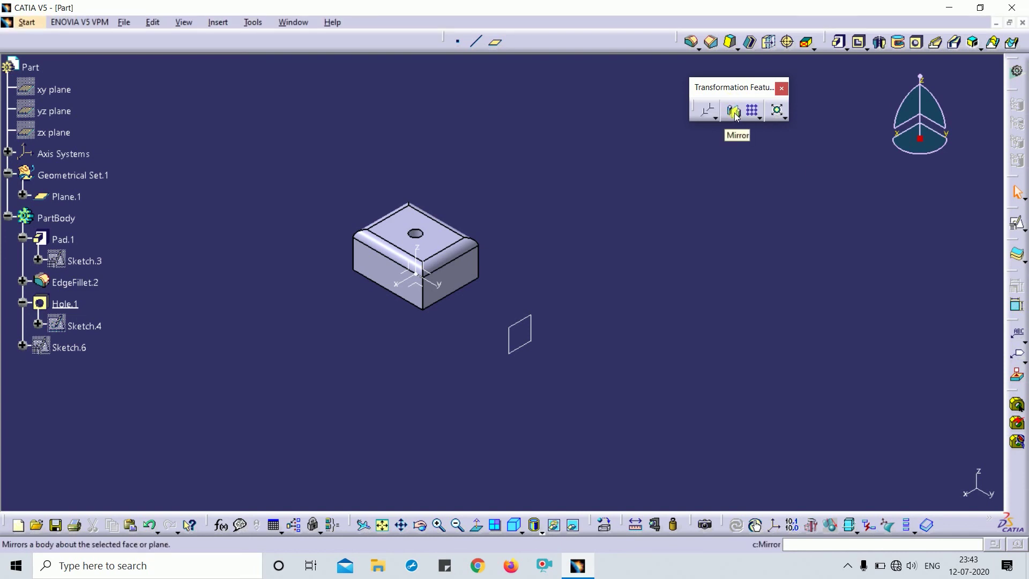
{"action": "left_click", "coordinate": [734, 112]}
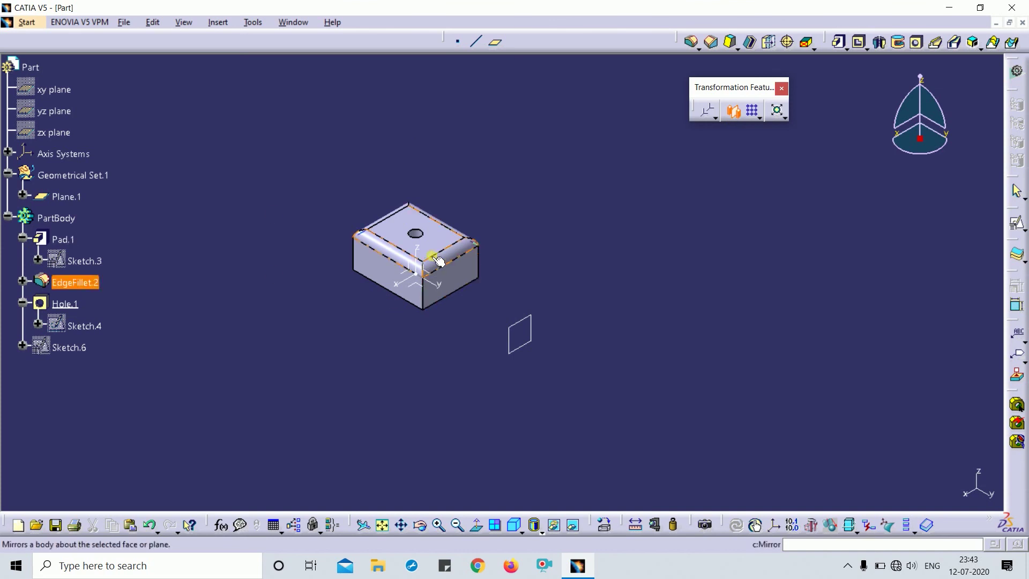
{"action": "left_click", "coordinate": [535, 320]}
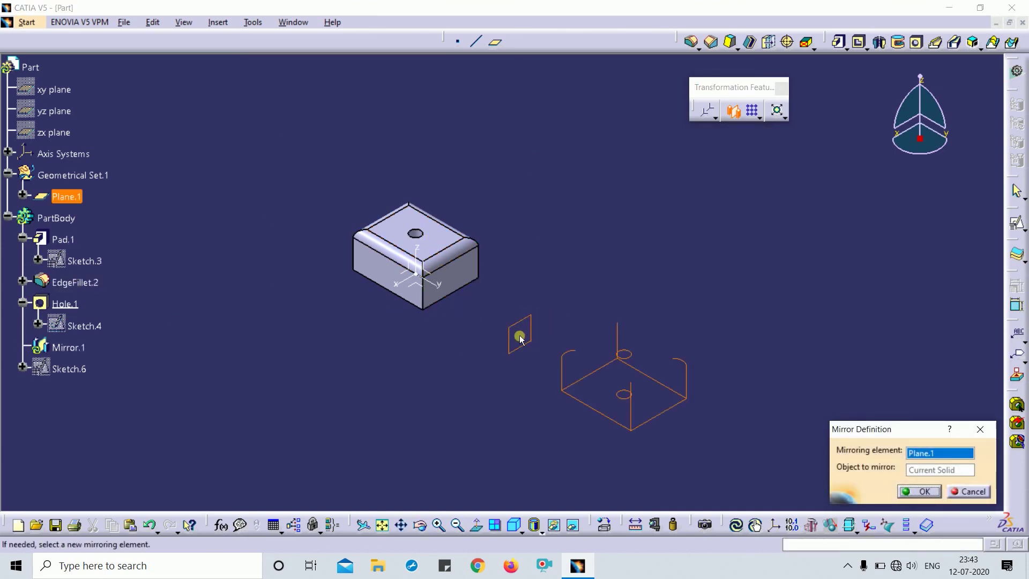
{"action": "middle_click_drag", "start_coordinate": [556, 334], "coordinate": [473, 230]}
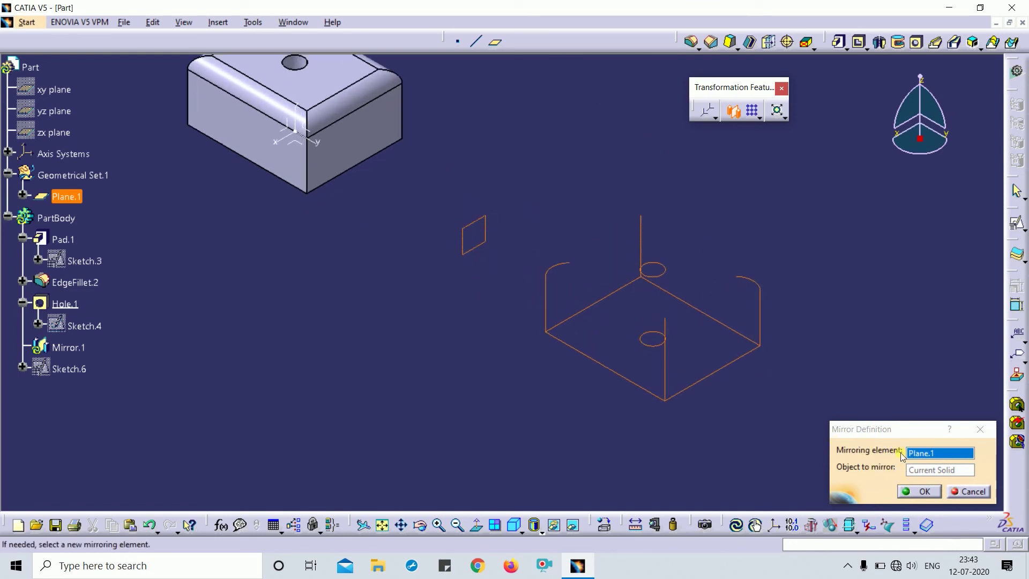
{"action": "left_click", "coordinate": [917, 492]}
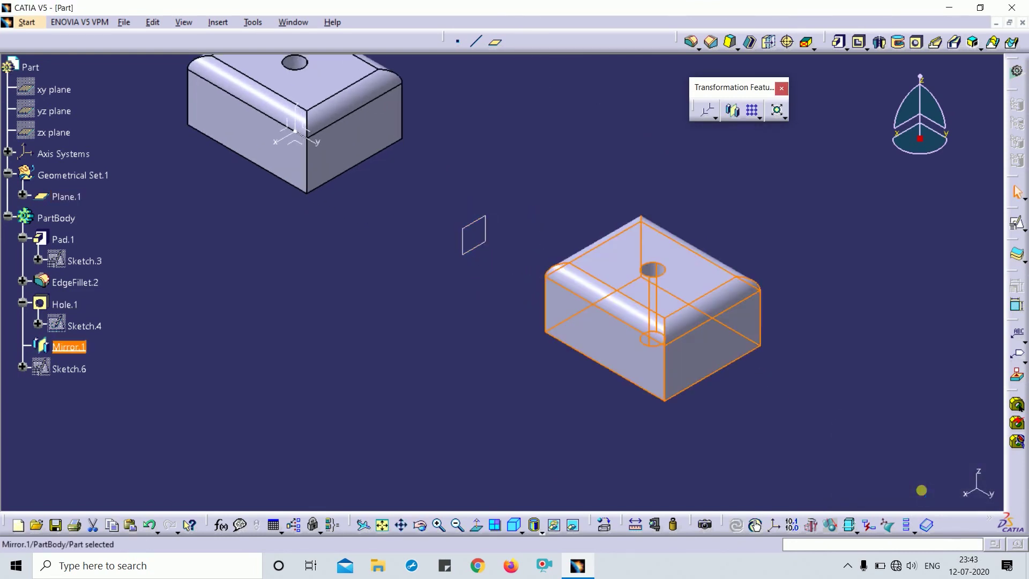
{"action": "middle_click_drag", "start_coordinate": [836, 349], "coordinate": [841, 391]}
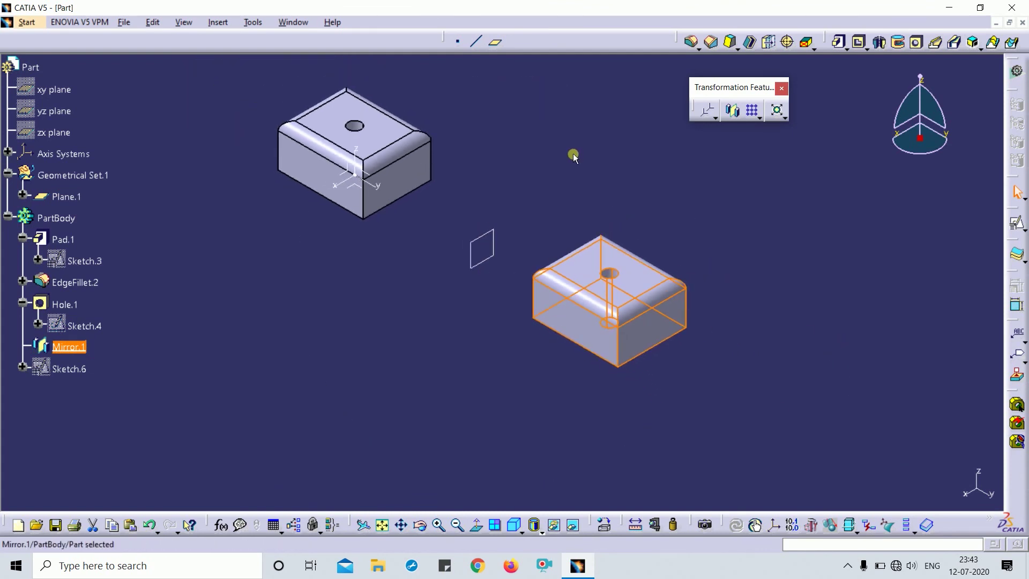
{"action": "left_click", "coordinate": [572, 155]}
{"action": "middle_click_drag", "start_coordinate": [517, 192], "coordinate": [525, 226]}
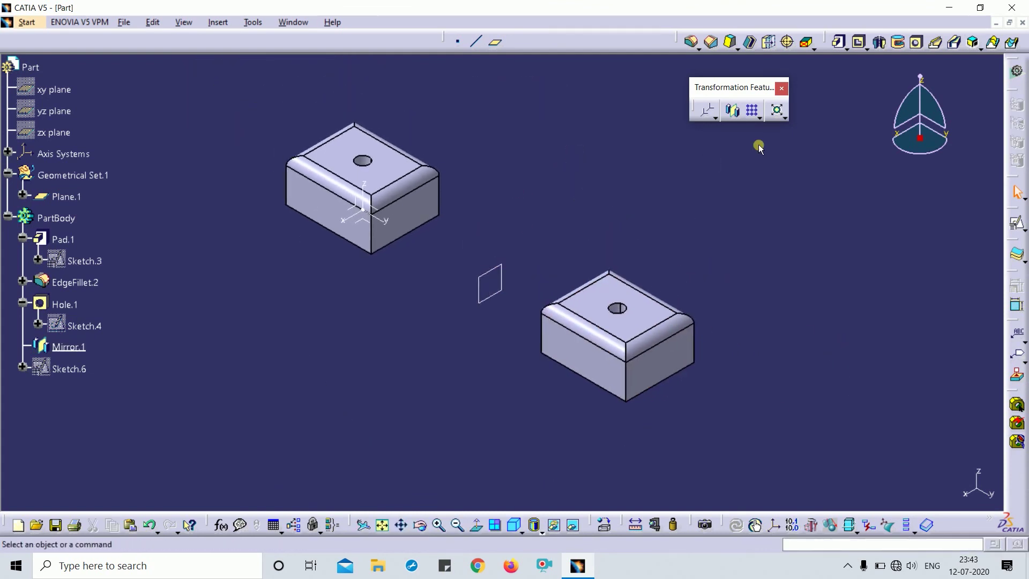
{"action": "left_click", "coordinate": [736, 111]}
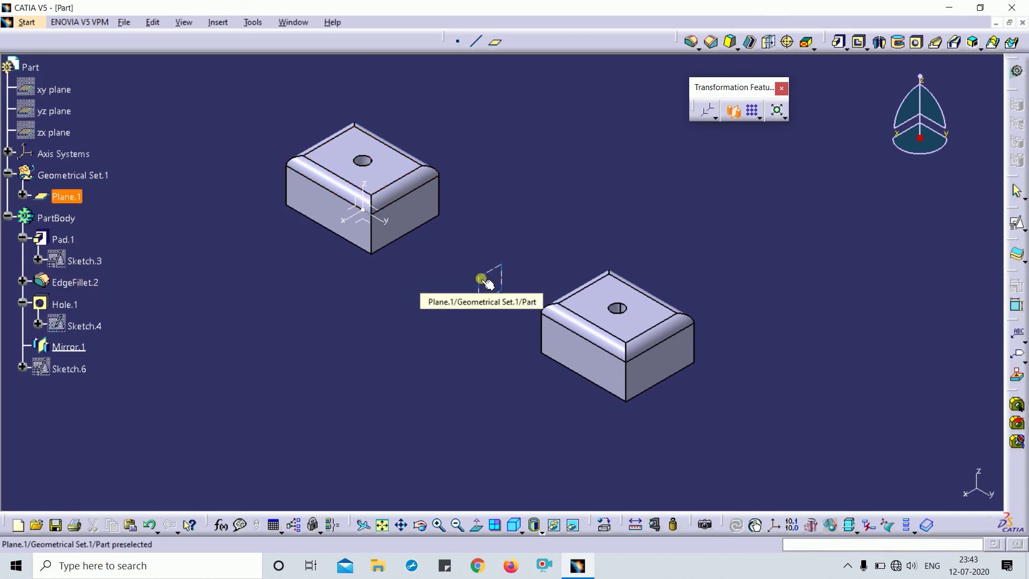
{"action": "key", "text": "Escape"}
{"action": "mouse_move", "coordinate": [416, 204]}
{"action": "middle_mouse_down"}
{"action": "mouse_move", "coordinate": [431, 232]}
{"action": "mouse_move", "coordinate": [636, 163]}
{"action": "mouse_move", "coordinate": [514, 62]}
{"action": "mouse_move", "coordinate": [616, 193]}
{"action": "mouse_move", "coordinate": [409, 275]}
{"action": "mouse_move", "coordinate": [432, 258]}
{"action": "mouse_move", "coordinate": [420, 217]}
{"action": "mouse_move", "coordinate": [429, 206]}
{"action": "middle_mouse_up"}
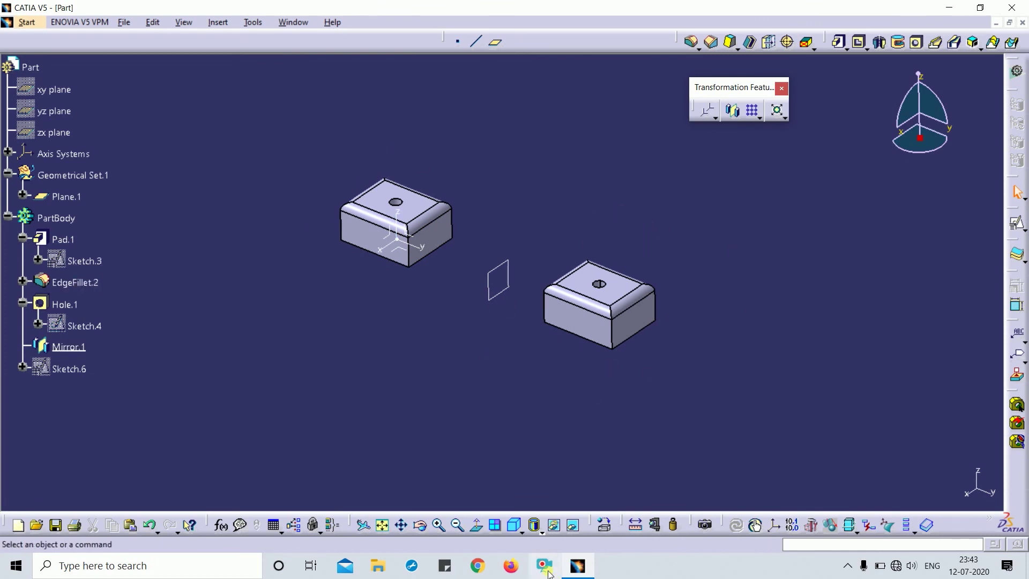
{"action": "left_click", "coordinate": [512, 525]}
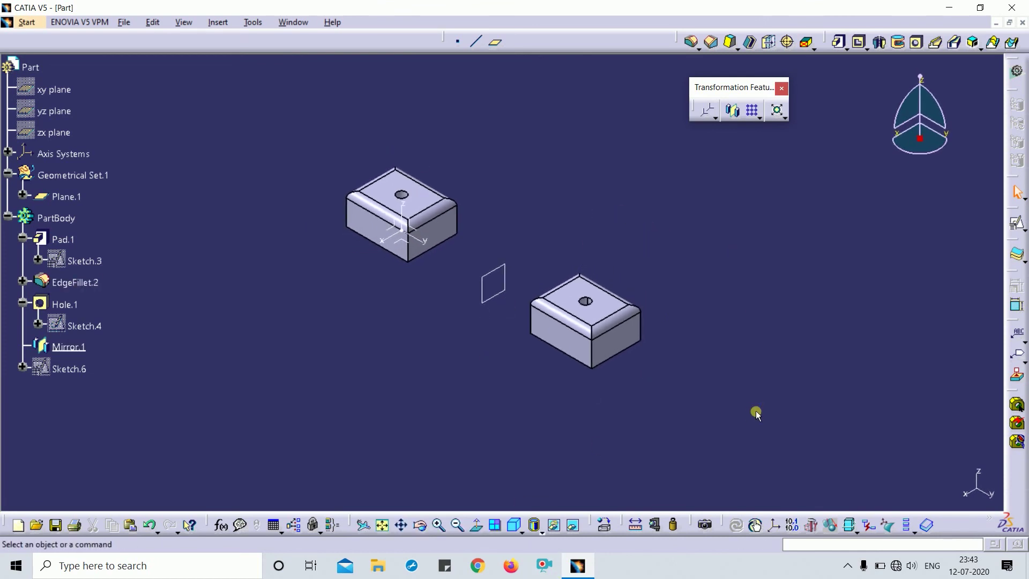